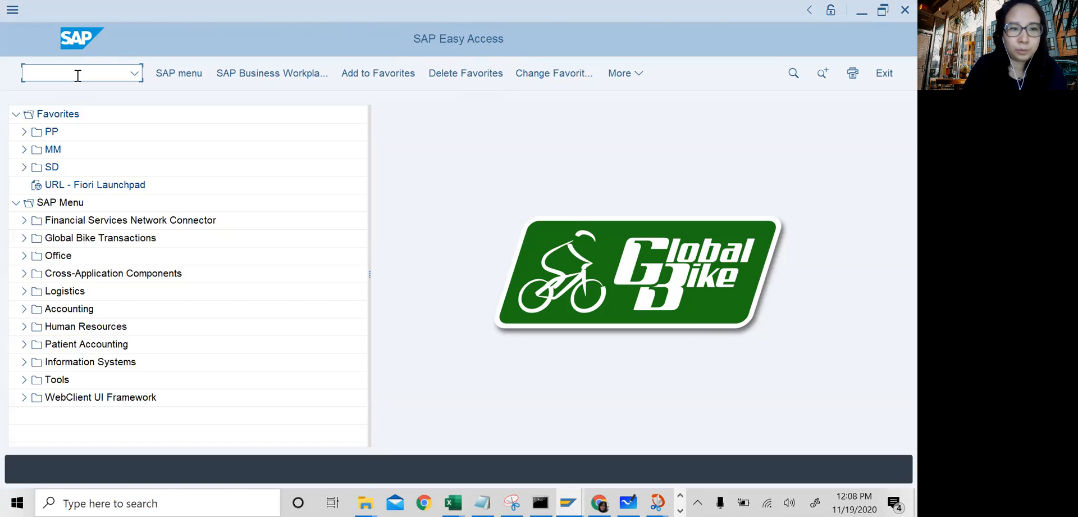
Start transaction VA01 to create a sales document and set the order type to OR.
{"action": "type", "text": "v"}
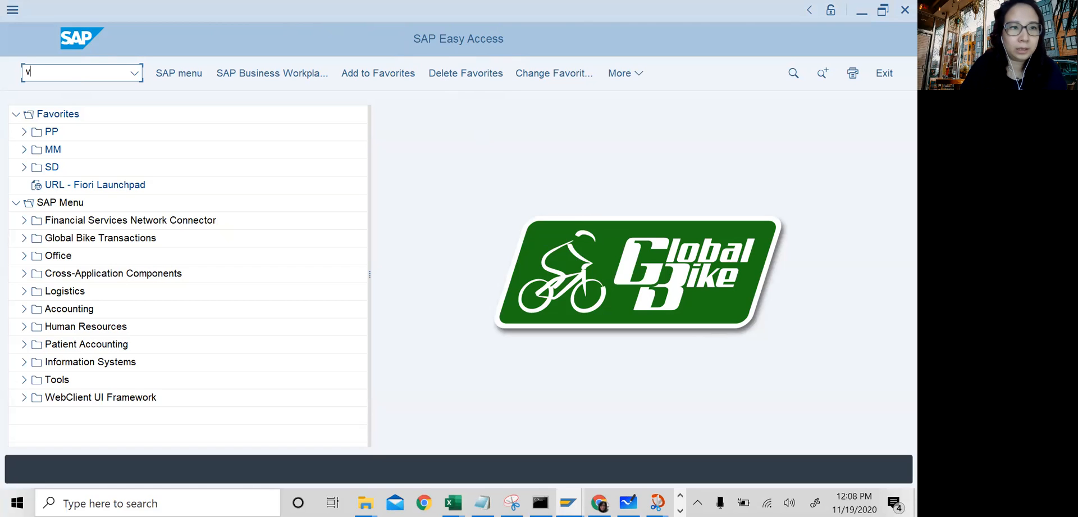
{"action": "type", "text": "a01"}
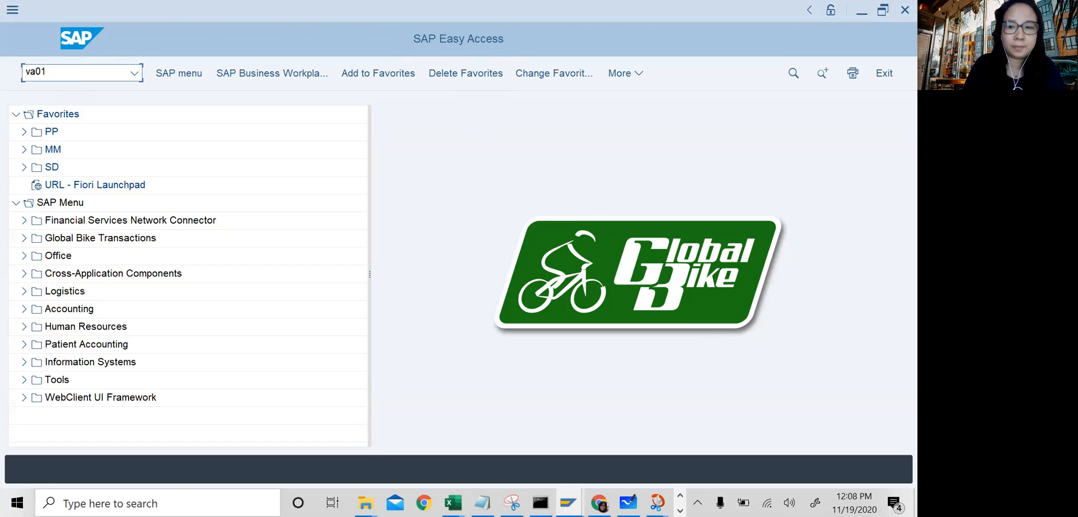
{"action": "key", "text": "Return"}
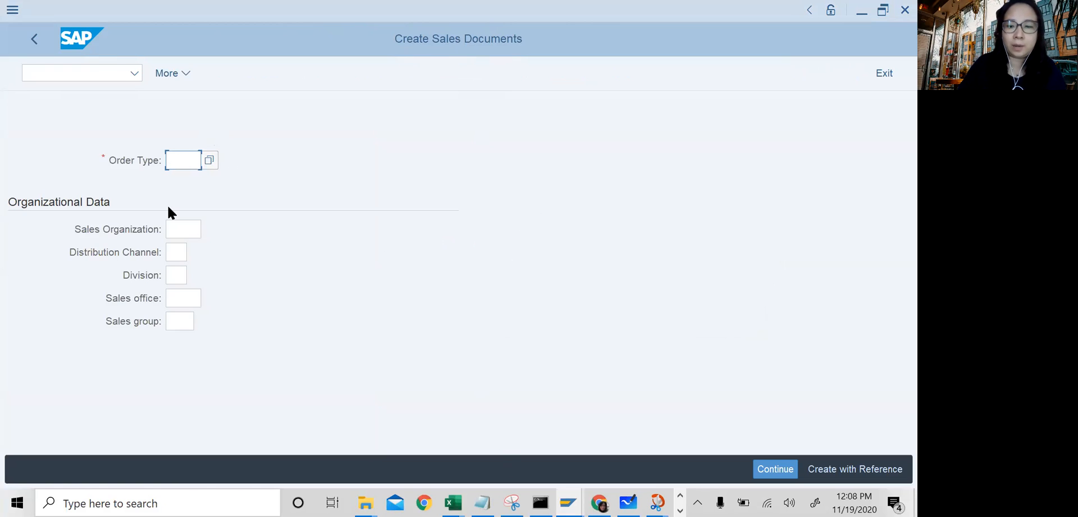
{"action": "type", "text": "or"}
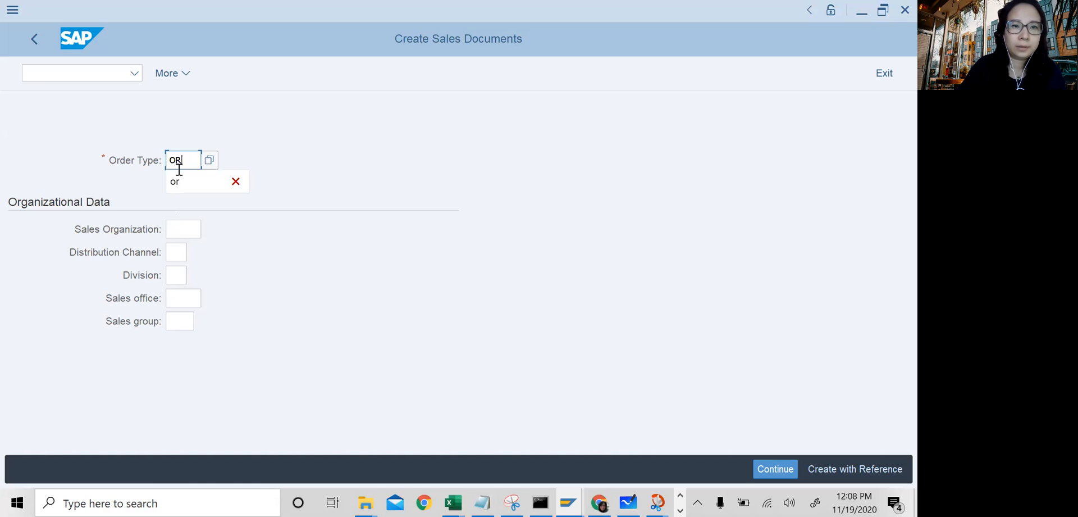
{"action": "left_click", "coordinate": [175, 181]}
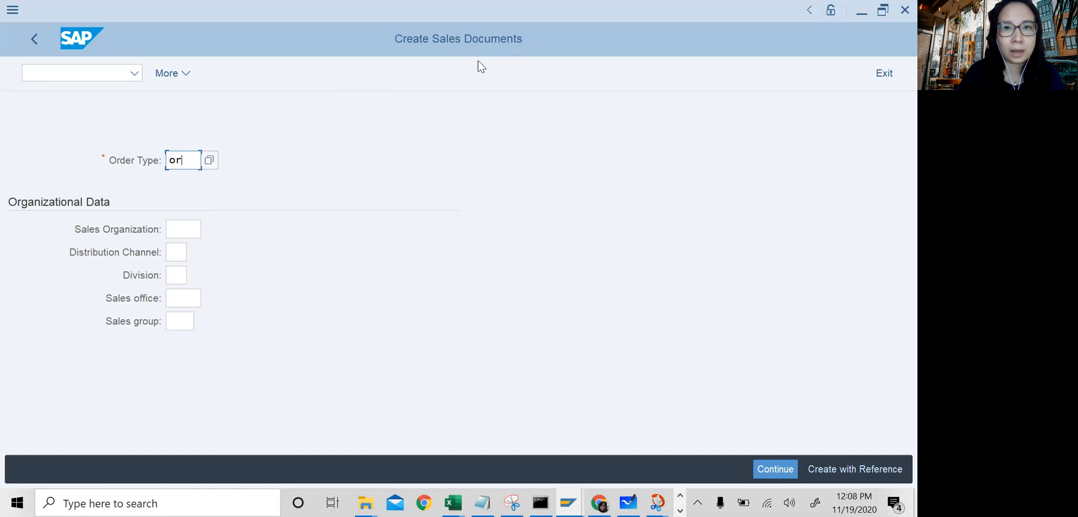
Open the material display transaction MM03 in a new session.
{"action": "left_click", "coordinate": [76, 74]}
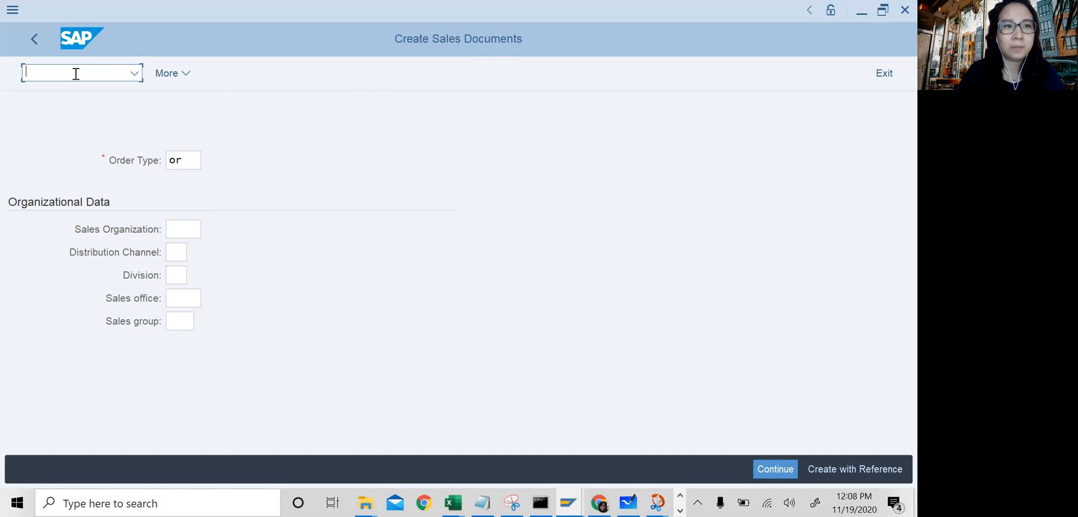
{"action": "type", "text": "/omm03"}
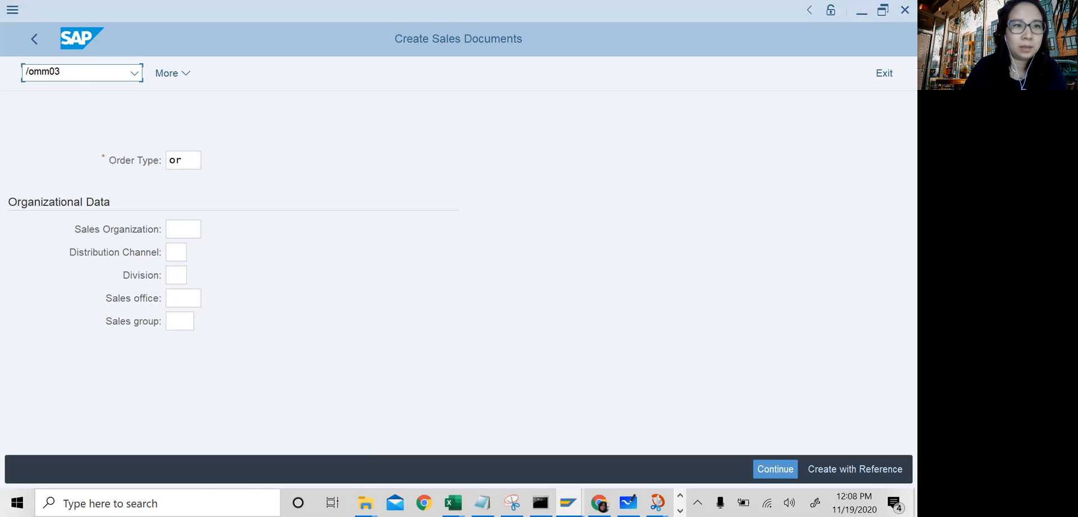
{"action": "key", "text": "Return"}
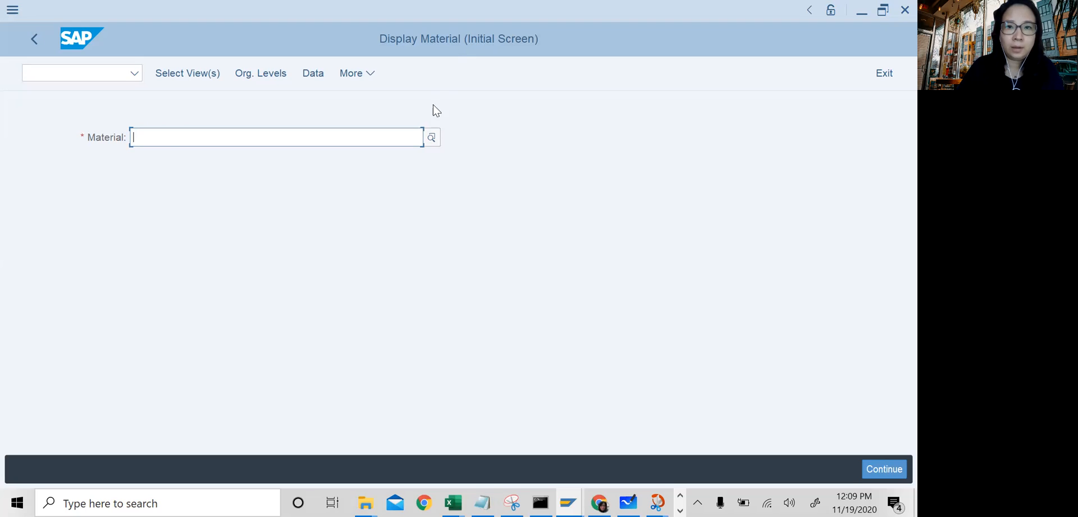
{"action": "left_click", "coordinate": [147, 140]}
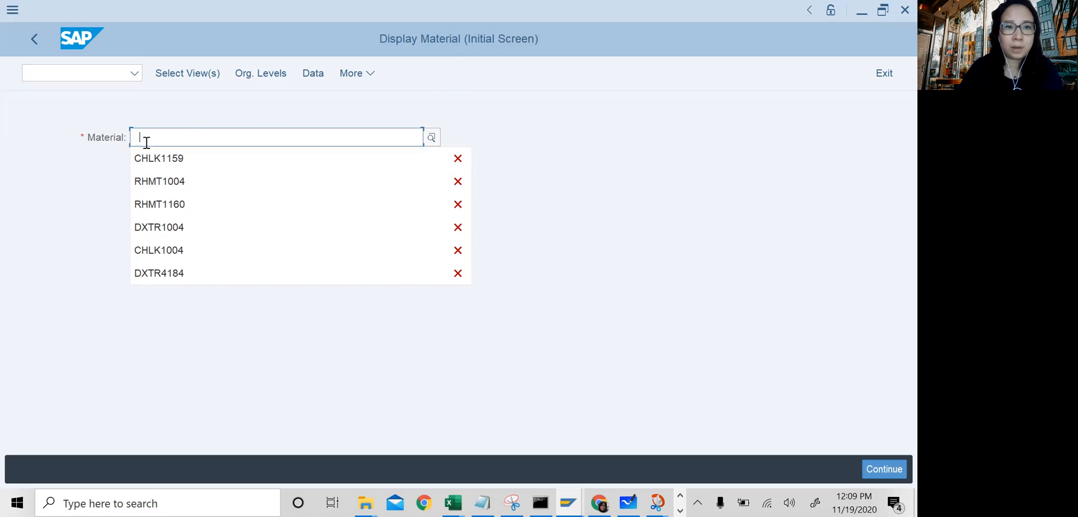
{"action": "left_click", "coordinate": [156, 158]}
{"action": "left_click_drag", "start_coordinate": [166, 138], "coordinate": [193, 136]}
{"action": "type", "text": "XXX"}
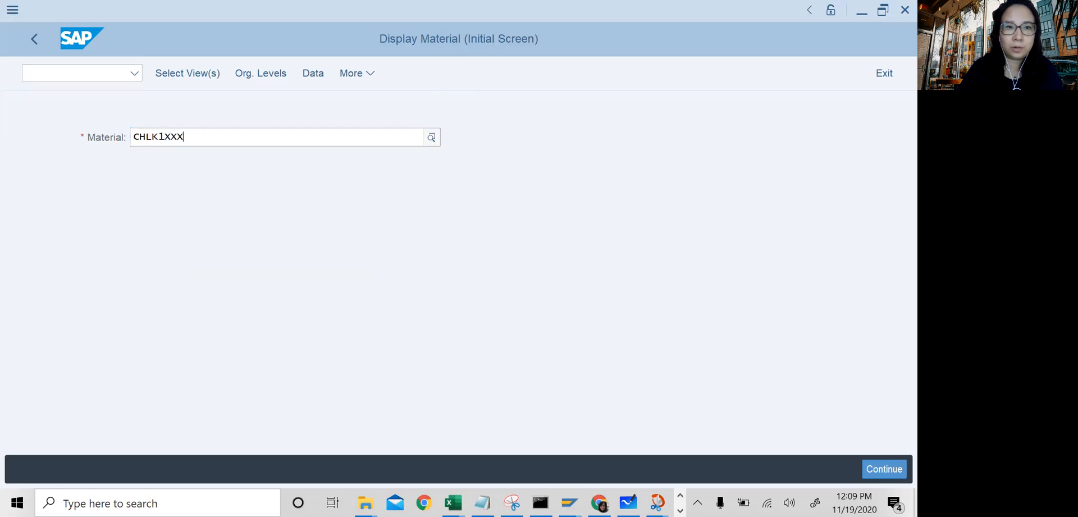
{"action": "left_click", "coordinate": [201, 146]}
{"action": "key", "text": "BackSpace"}
{"action": "key", "text": "BackSpace"}
{"action": "key", "text": "BackSpace"}
{"action": "key", "text": "BackSpace"}
{"action": "key", "text": "BackSpace"}
{"action": "key", "text": "BackSpace"}
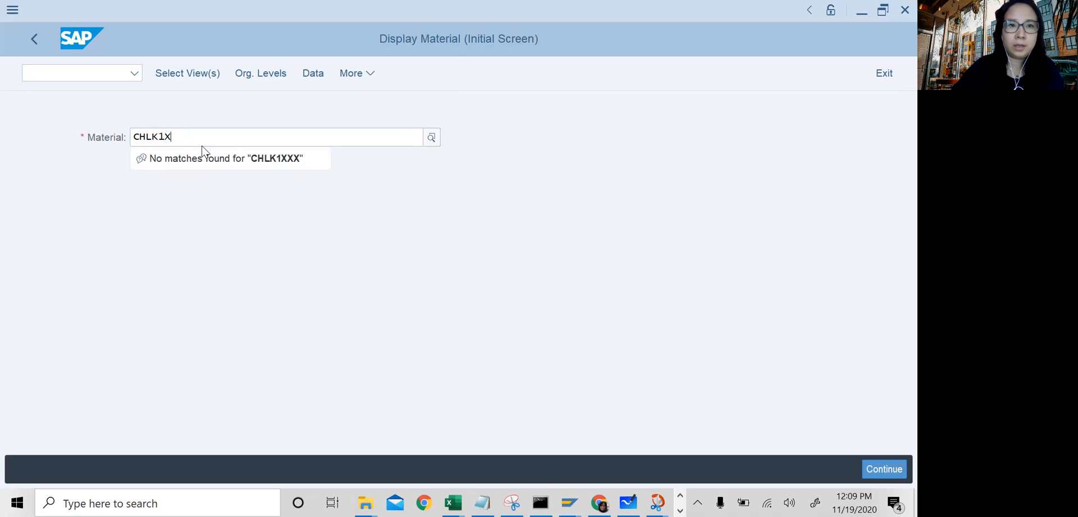
{"action": "key", "text": "Escape"}
{"action": "key", "text": "BackSpace"}
{"action": "key", "text": "BackSpace"}
{"action": "key", "text": "BackSpace"}
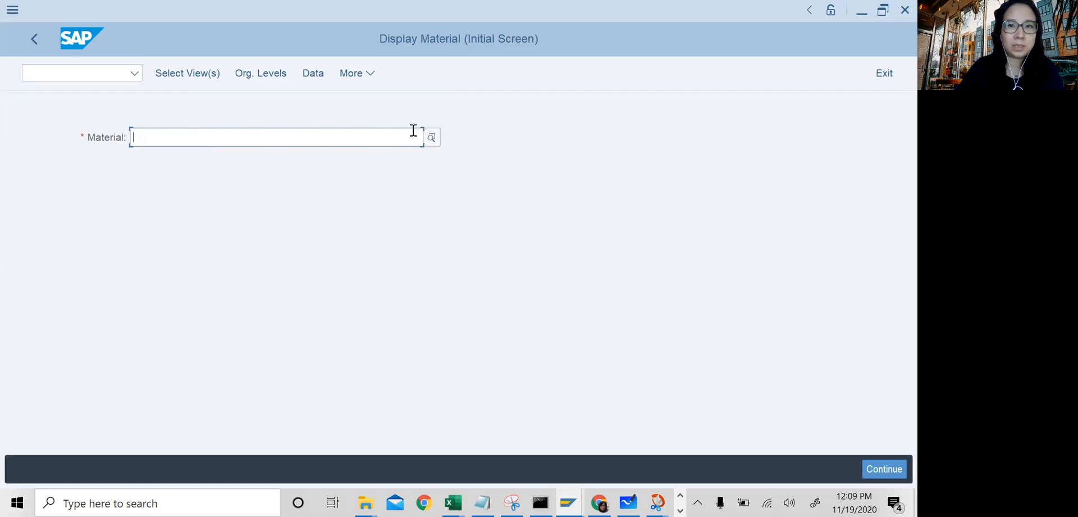
Open the material search and enter *deluxe touring* as the material description and *004 as the material.
{"action": "left_click", "coordinate": [430, 138]}
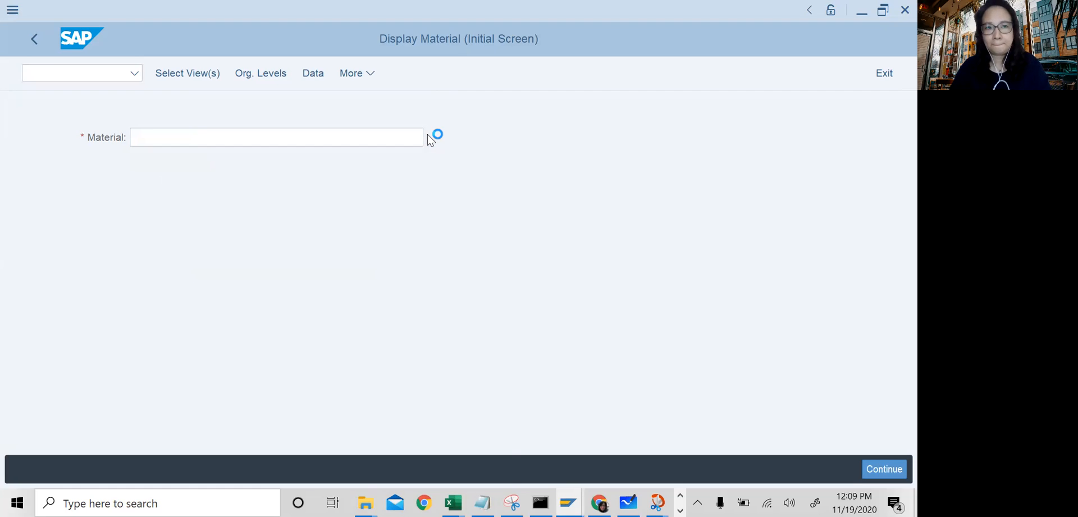
{"action": "left_click", "coordinate": [371, 191]}
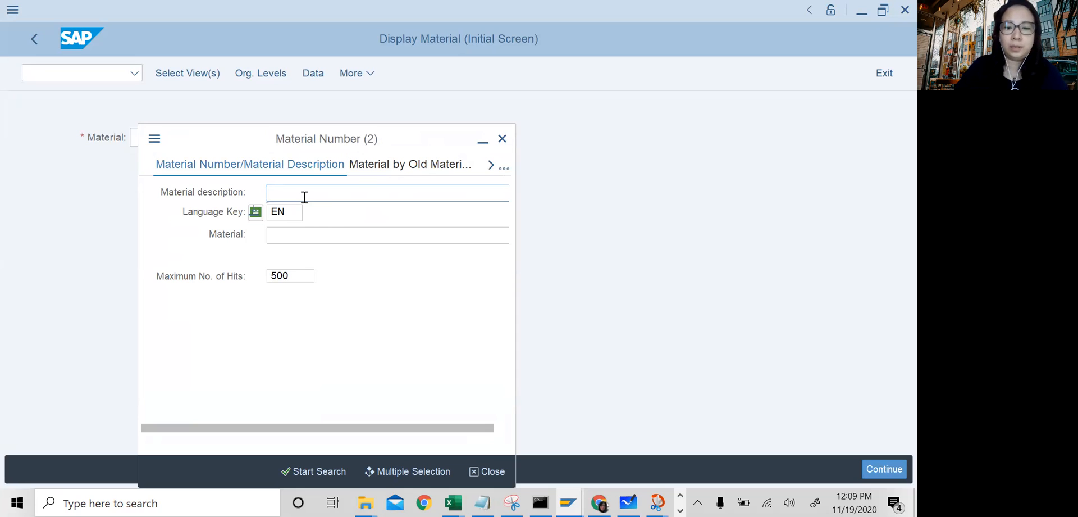
{"action": "type", "text": "*"}
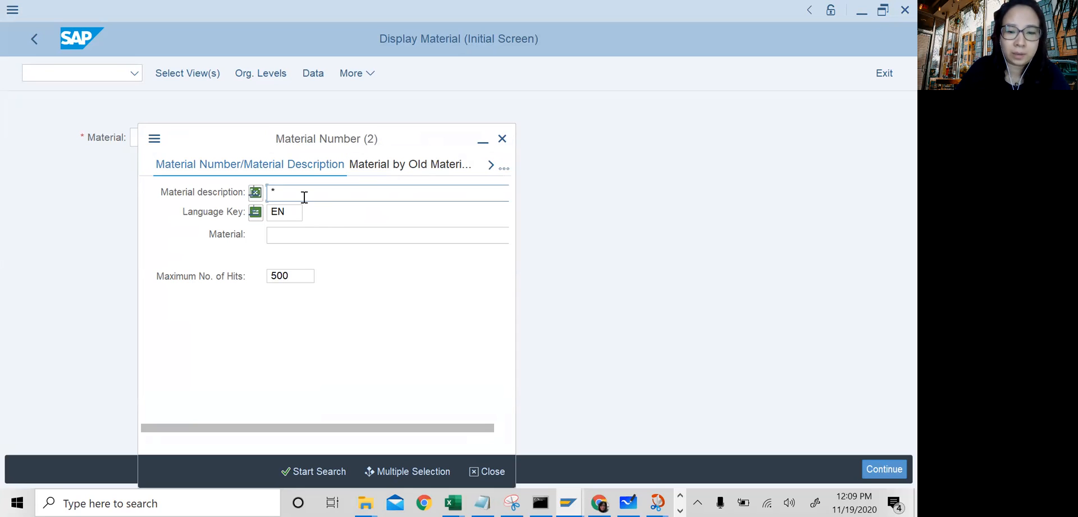
{"action": "type", "text": "delu"}
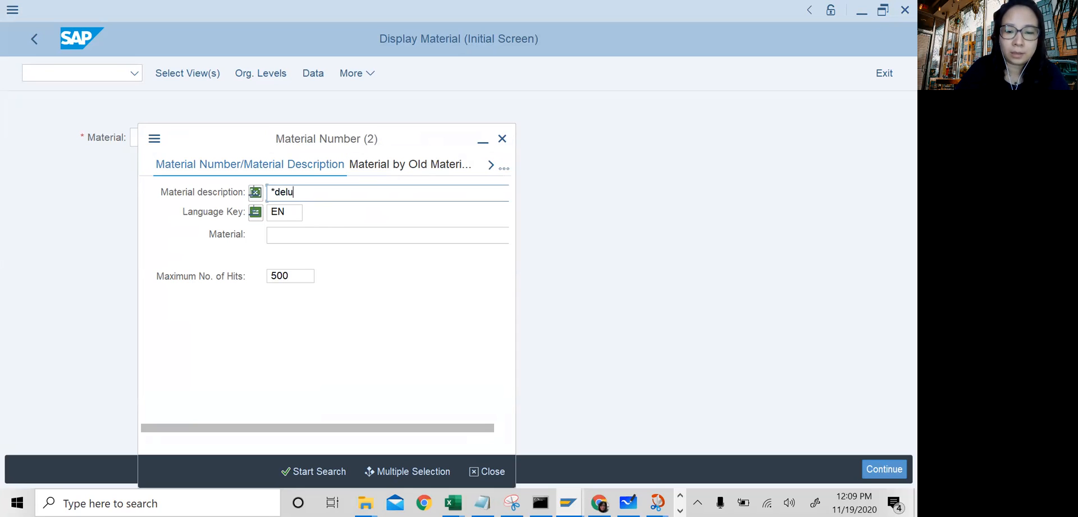
{"action": "type", "text": "xe to"}
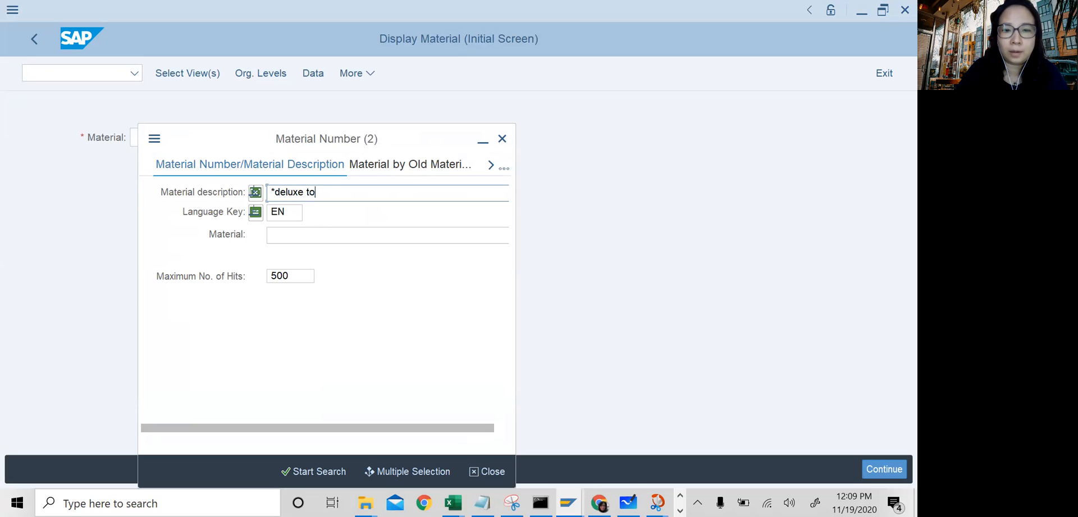
{"action": "type", "text": "uring*"}
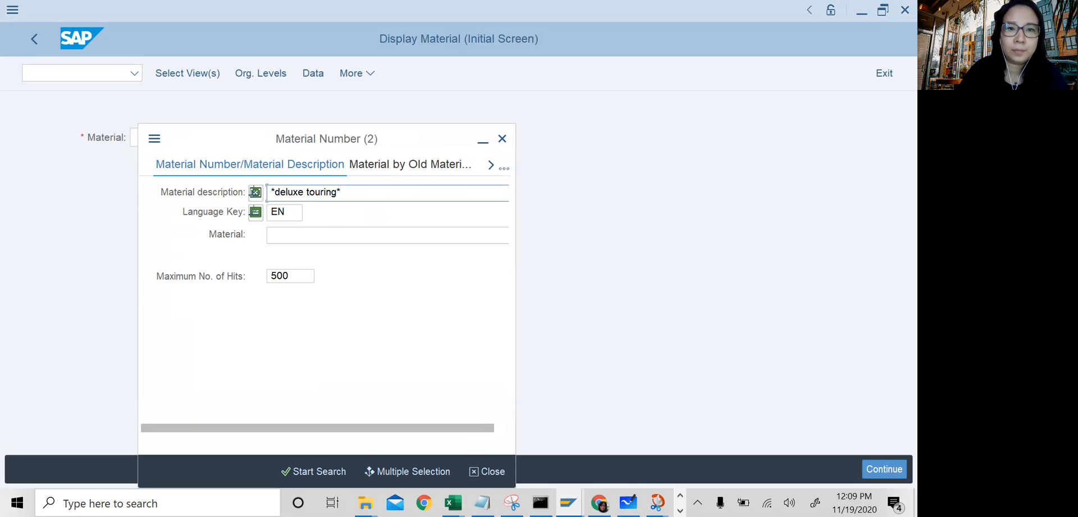
{"action": "left_click", "coordinate": [308, 236]}
{"action": "type", "text": "*004"}
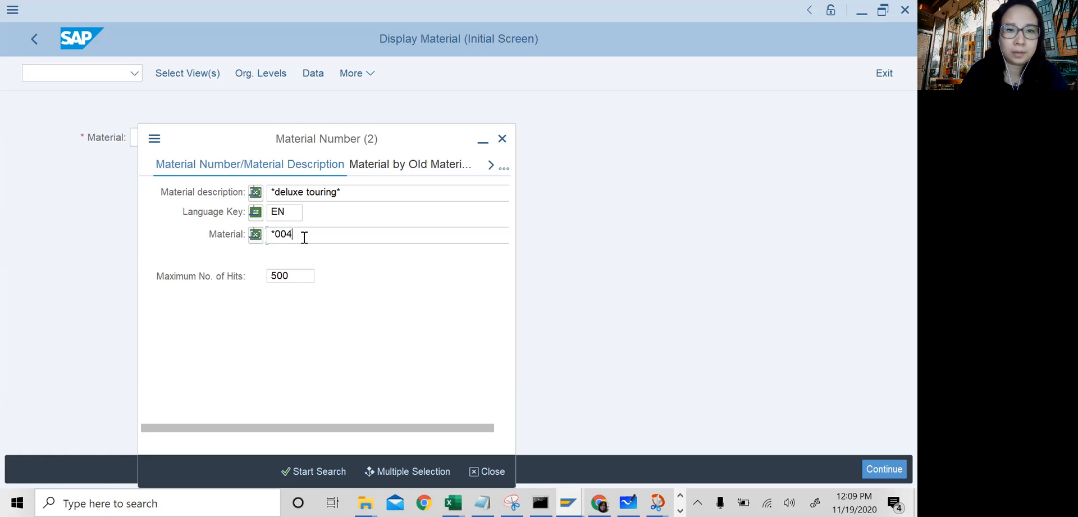
{"action": "left_click_drag", "start_coordinate": [275, 235], "coordinate": [270, 235]}
{"action": "left_click_drag", "start_coordinate": [271, 192], "coordinate": [345, 191]}
{"action": "left_click_drag", "start_coordinate": [275, 191], "coordinate": [270, 192]}
{"action": "left_click_drag", "start_coordinate": [345, 191], "coordinate": [337, 192]}
{"action": "left_click_drag", "start_coordinate": [274, 233], "coordinate": [272, 234]}
{"action": "type", "text": "*"}
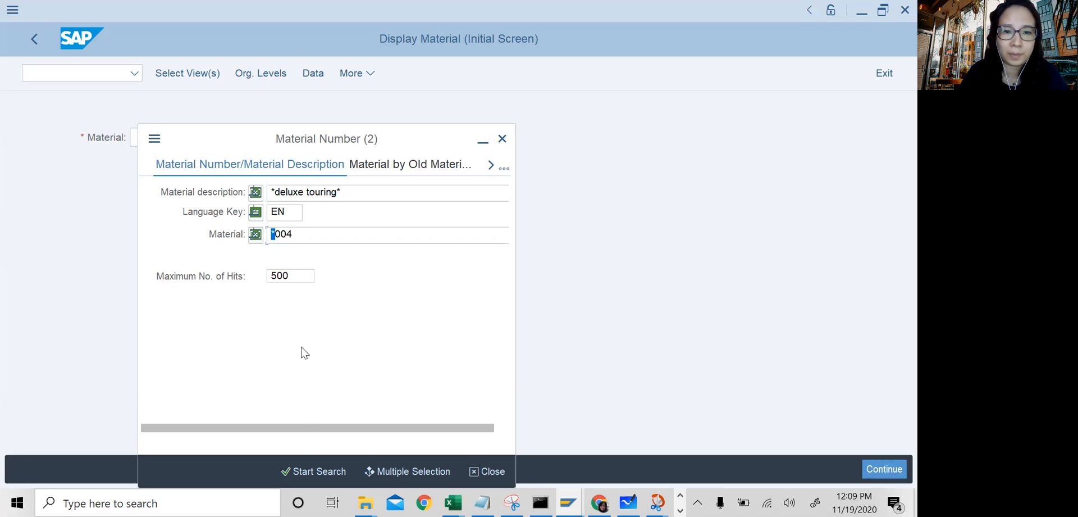
Run the material search and choose the black deluxe touring bike, DXTR1004.
{"action": "left_click", "coordinate": [308, 471]}
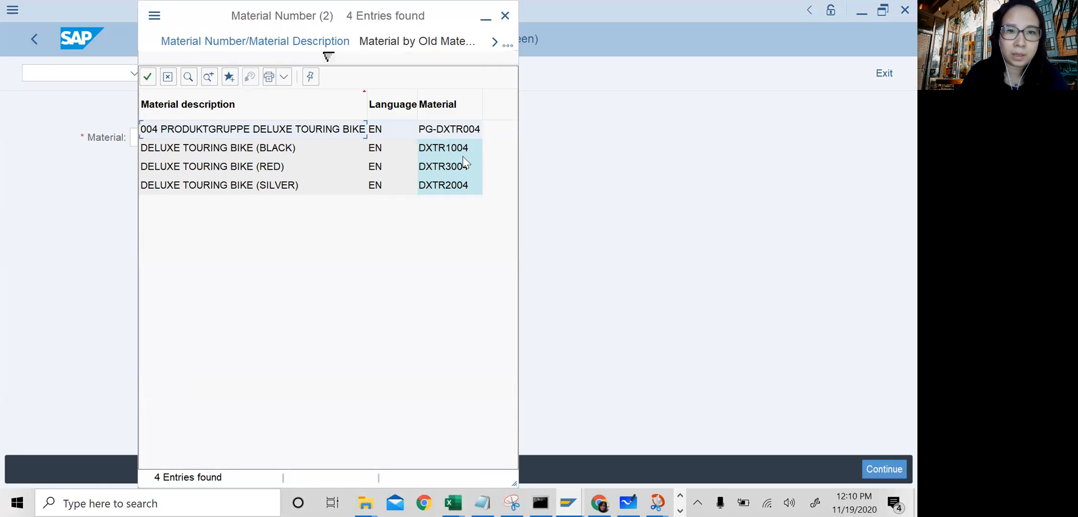
{"action": "left_click", "coordinate": [215, 150]}
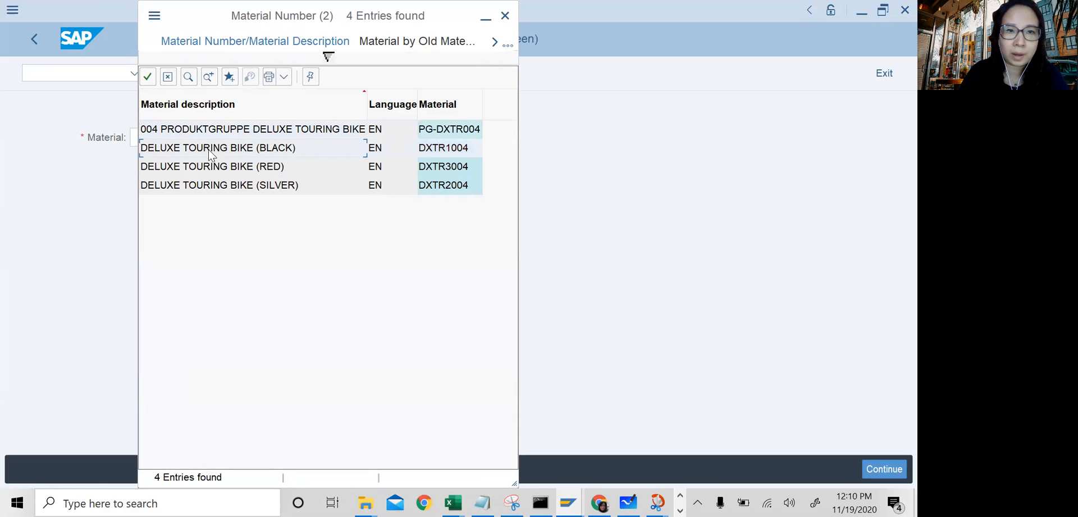
{"action": "double_click", "coordinate": [439, 153]}
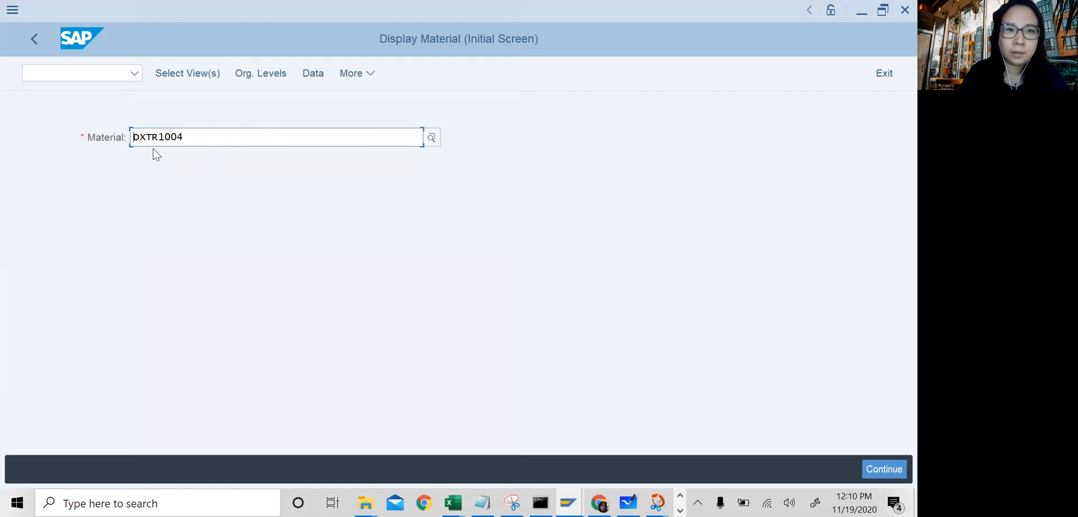
Continue with material DXTR1004 and choose the view Sales: Sales Org. Data 1 for display.
{"action": "left_click_drag", "start_coordinate": [205, 141], "coordinate": [115, 138]}
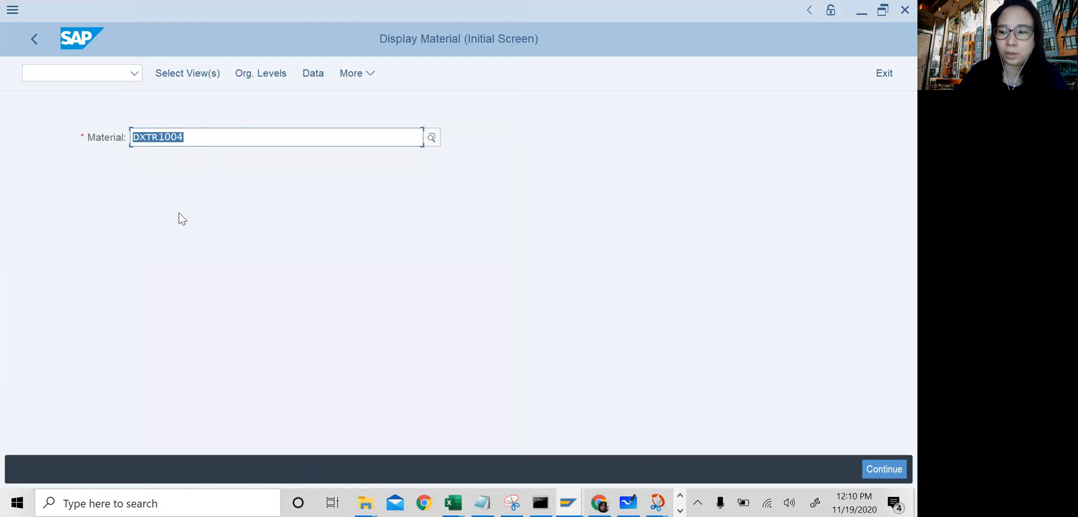
{"action": "key", "text": "Return"}
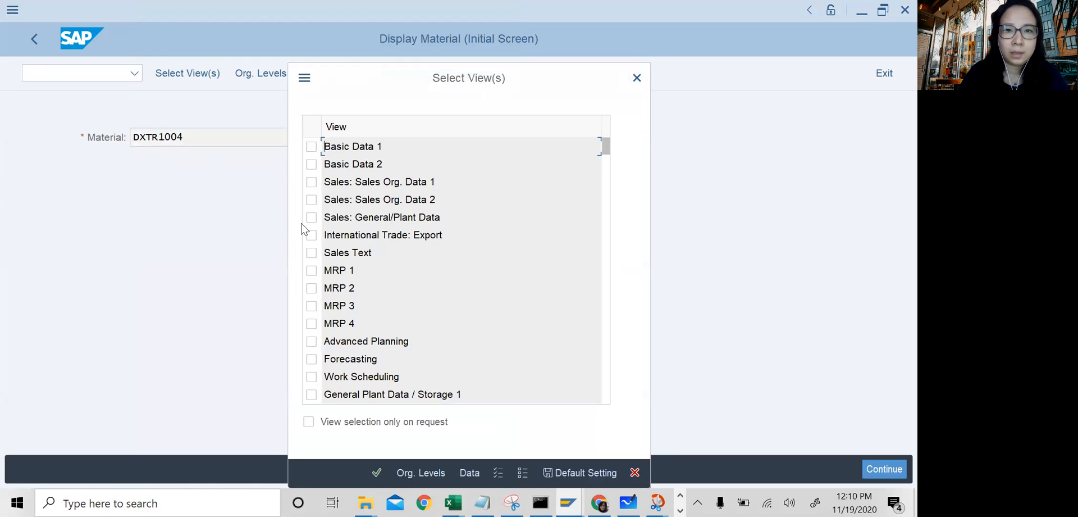
{"action": "left_click", "coordinate": [312, 182]}
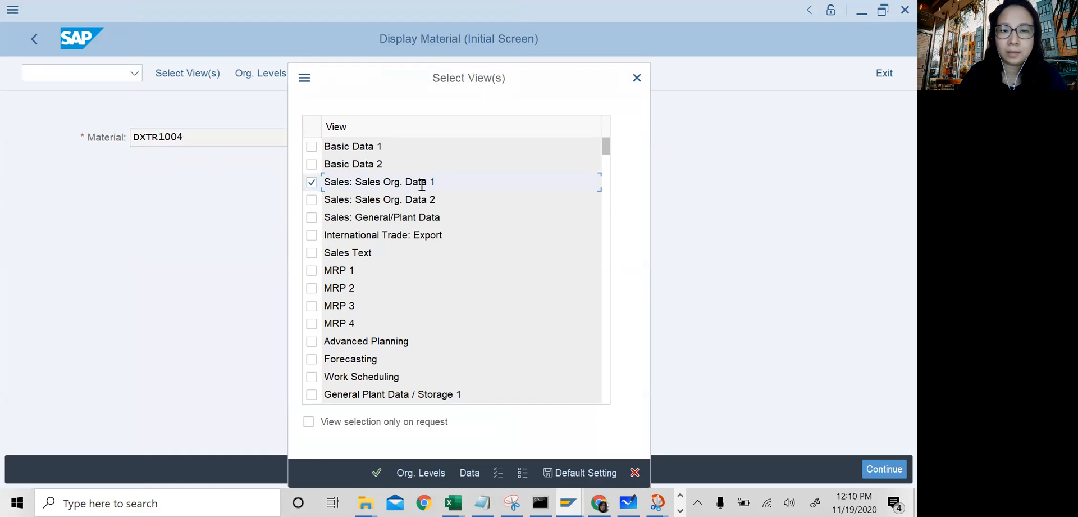
{"action": "key", "text": "Return"}
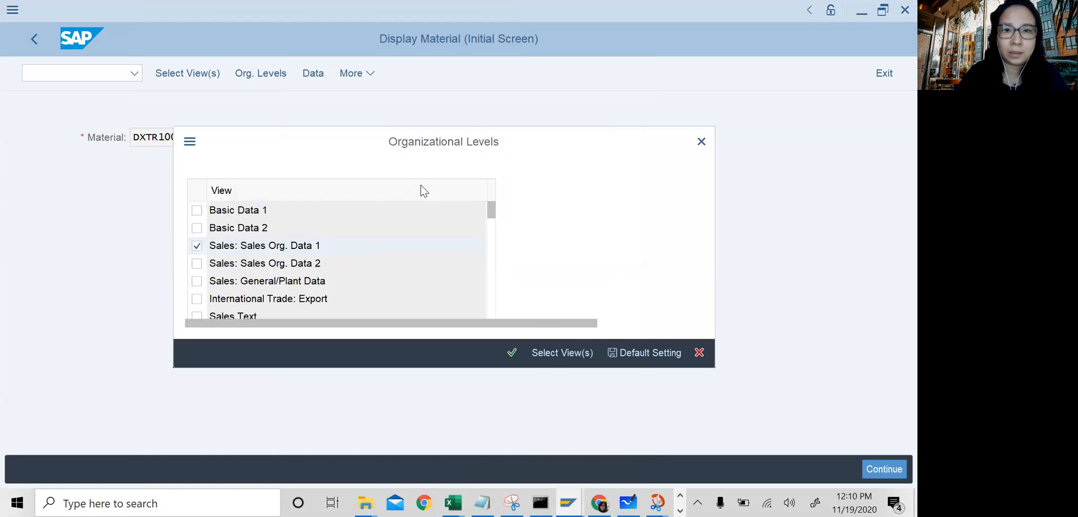
Display the material's sales data for sales organization UE00 and distribution channel WH, and check its division.
{"action": "left_click", "coordinate": [339, 233]}
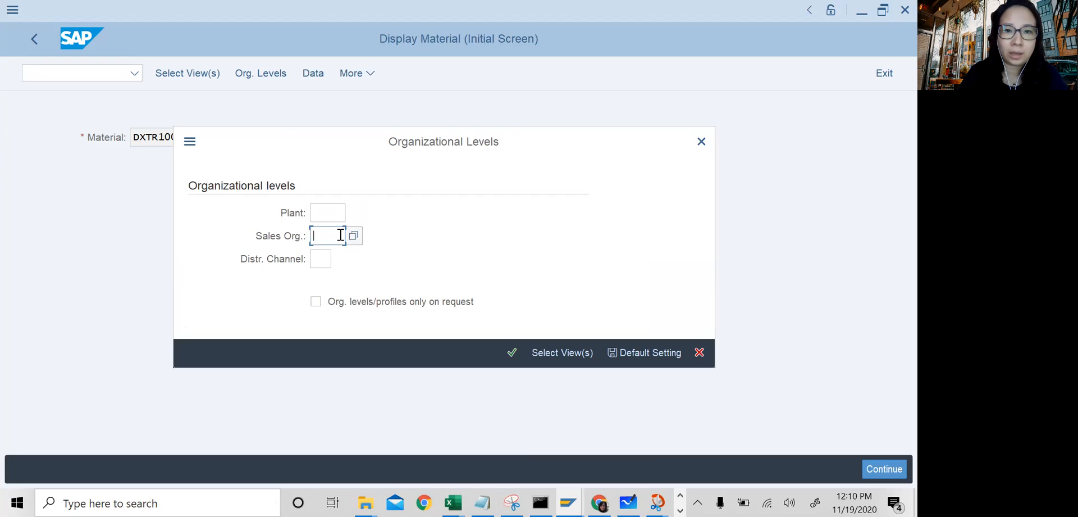
{"action": "left_click", "coordinate": [337, 259]}
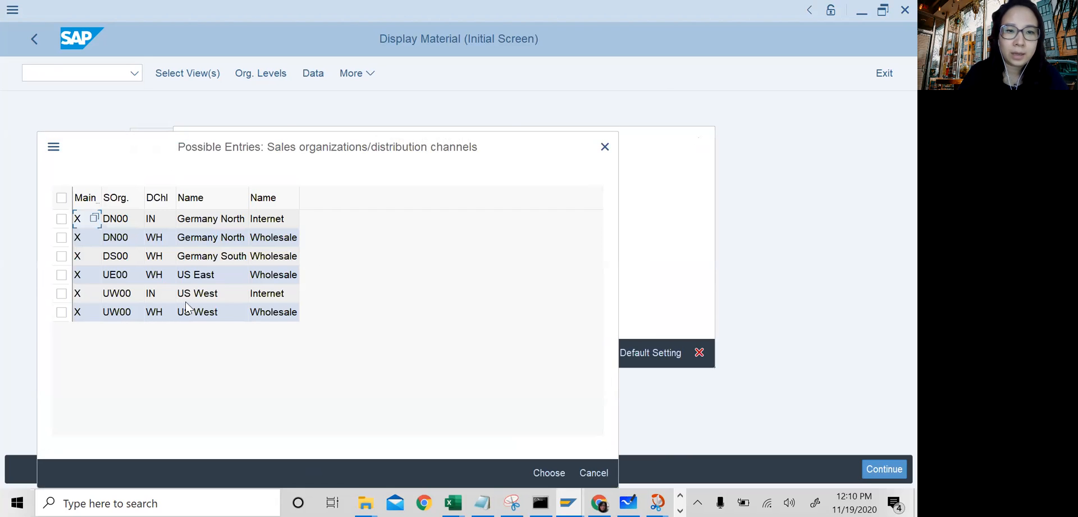
{"action": "left_click", "coordinate": [183, 277]}
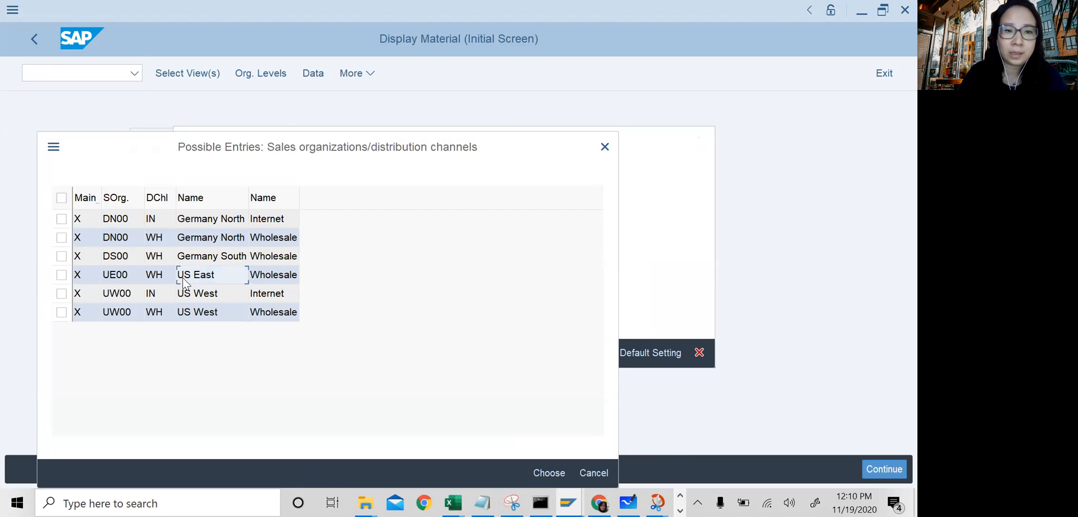
{"action": "left_click", "coordinate": [191, 313]}
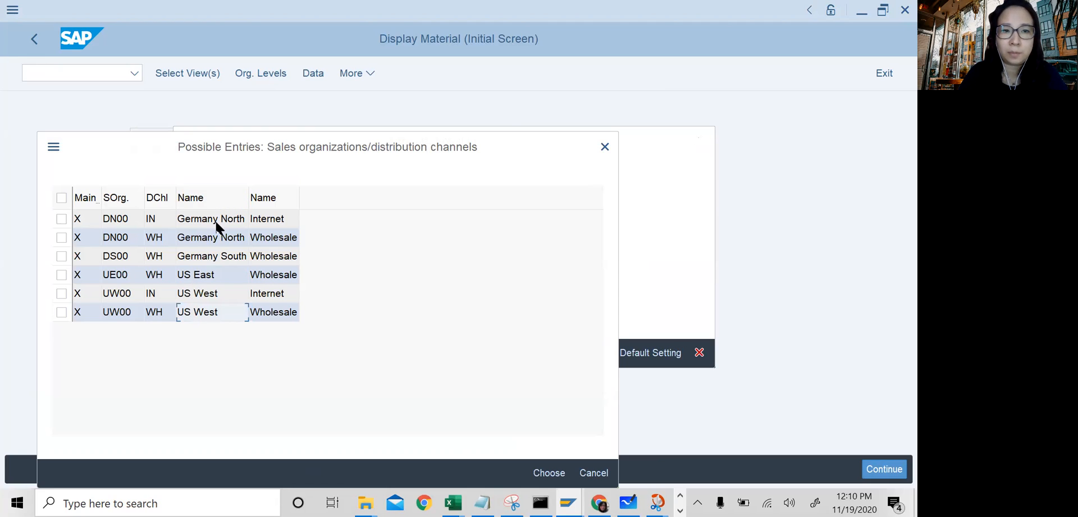
{"action": "left_click", "coordinate": [120, 277]}
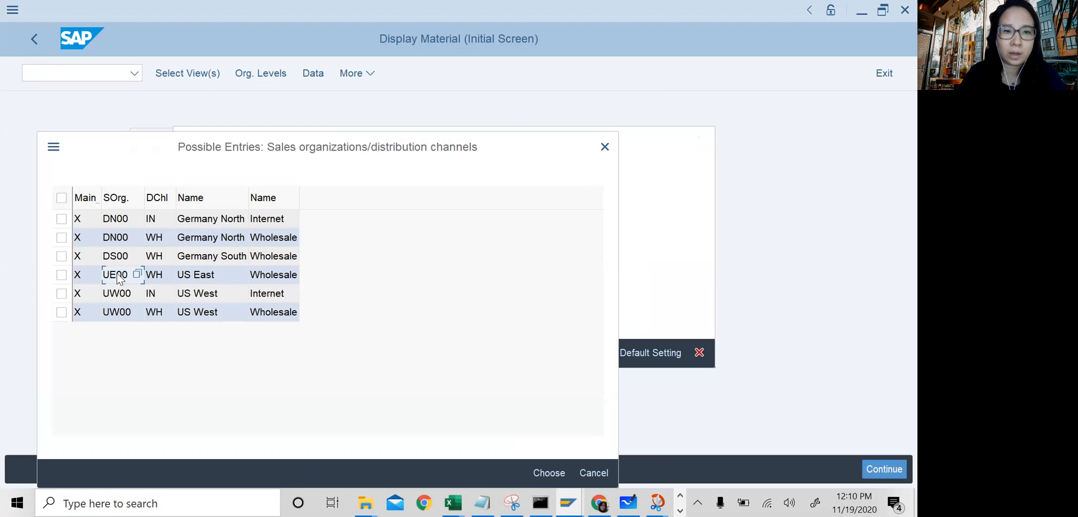
{"action": "double_click", "coordinate": [120, 276]}
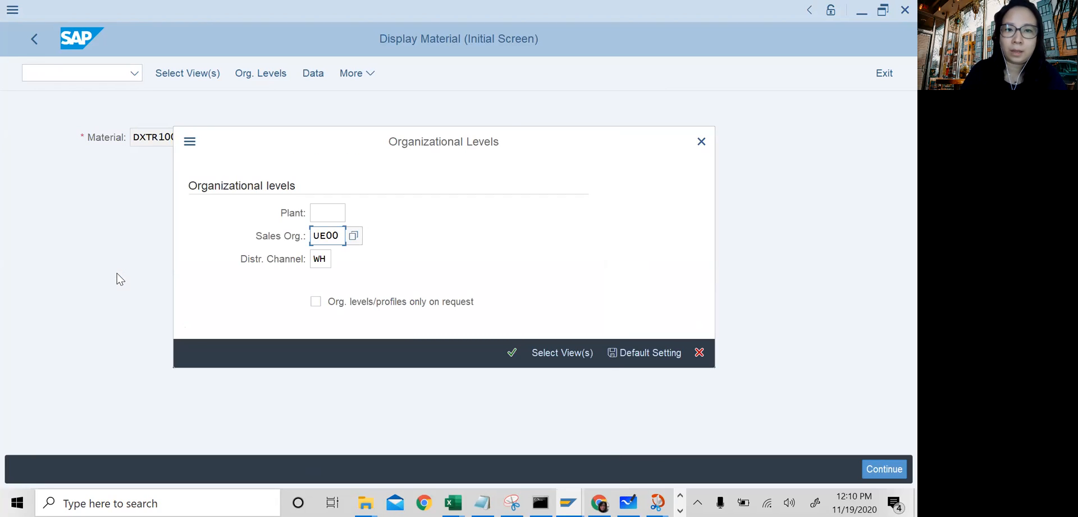
{"action": "key", "text": "Return"}
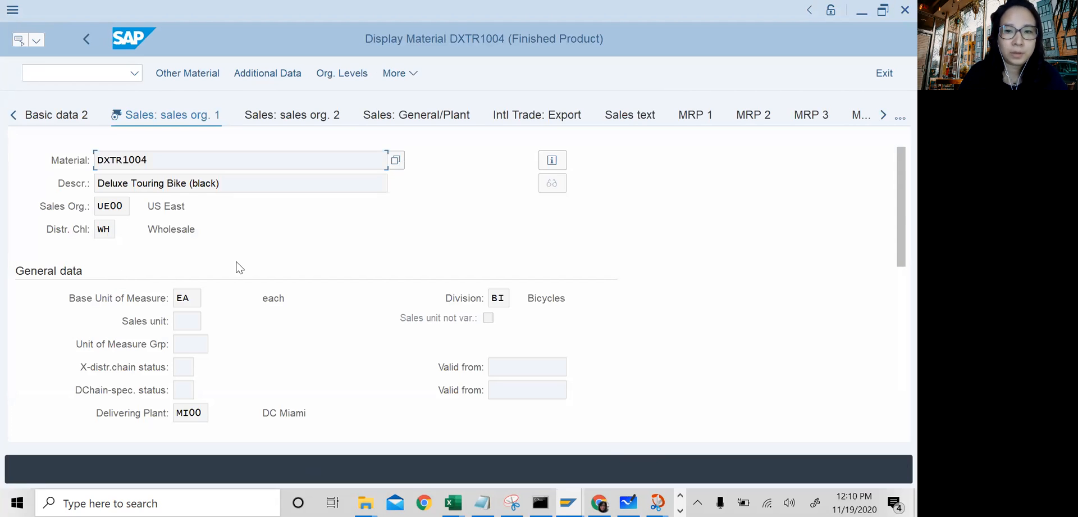
{"action": "double_click", "coordinate": [502, 303]}
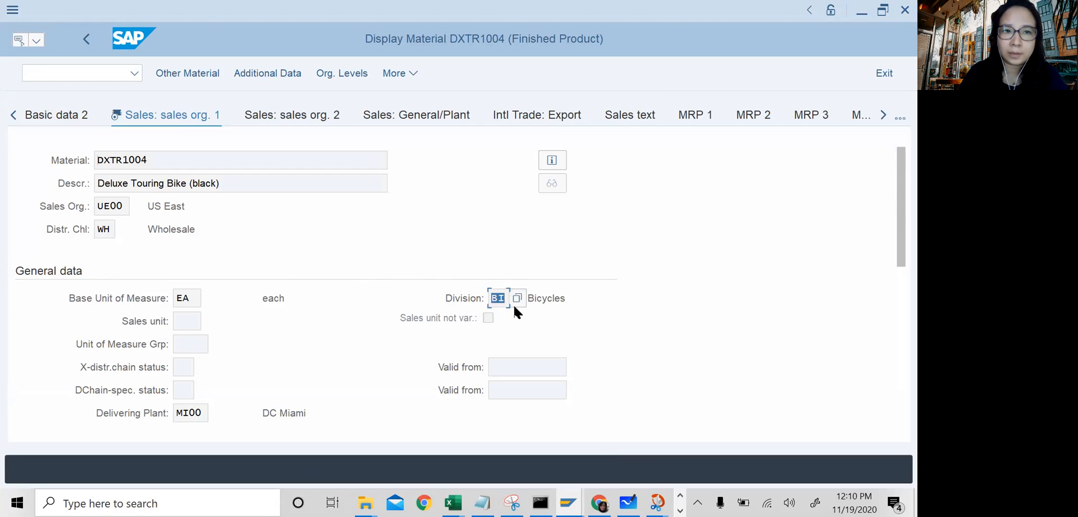
Check the material's sales organization, distribution channel and division, and examine the list of possible divisions.
{"action": "double_click", "coordinate": [104, 206]}
{"action": "double_click", "coordinate": [101, 230]}
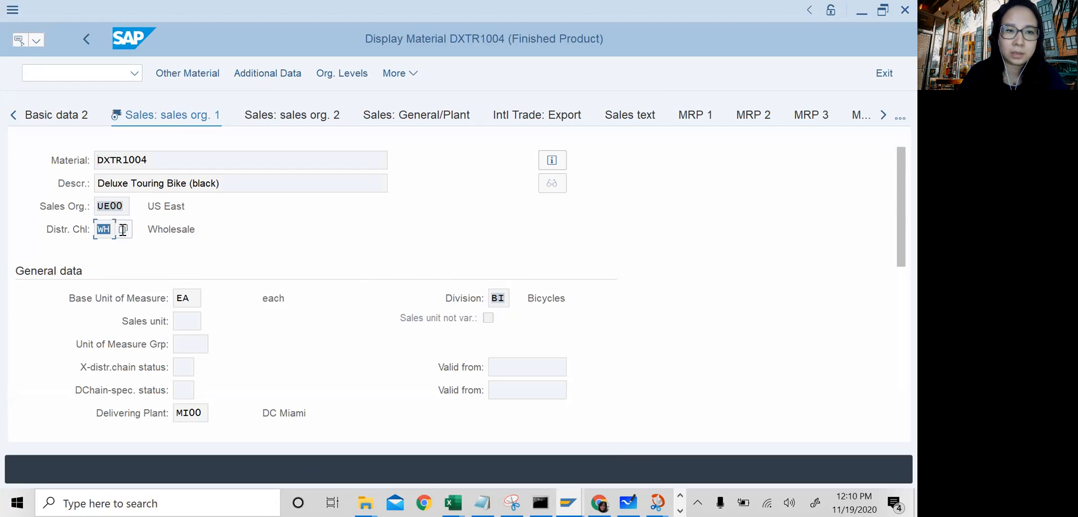
{"action": "double_click", "coordinate": [500, 298]}
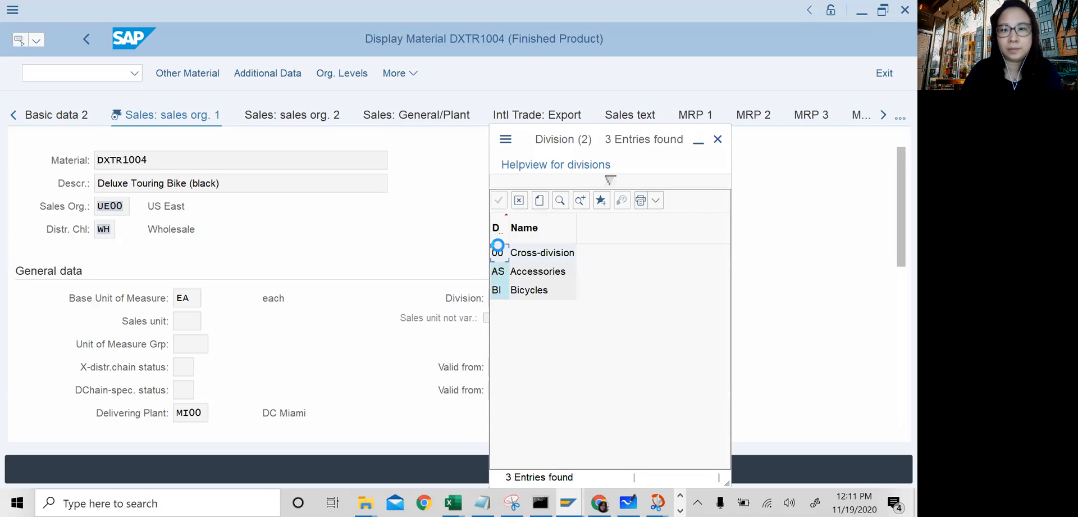
{"action": "left_click", "coordinate": [517, 277]}
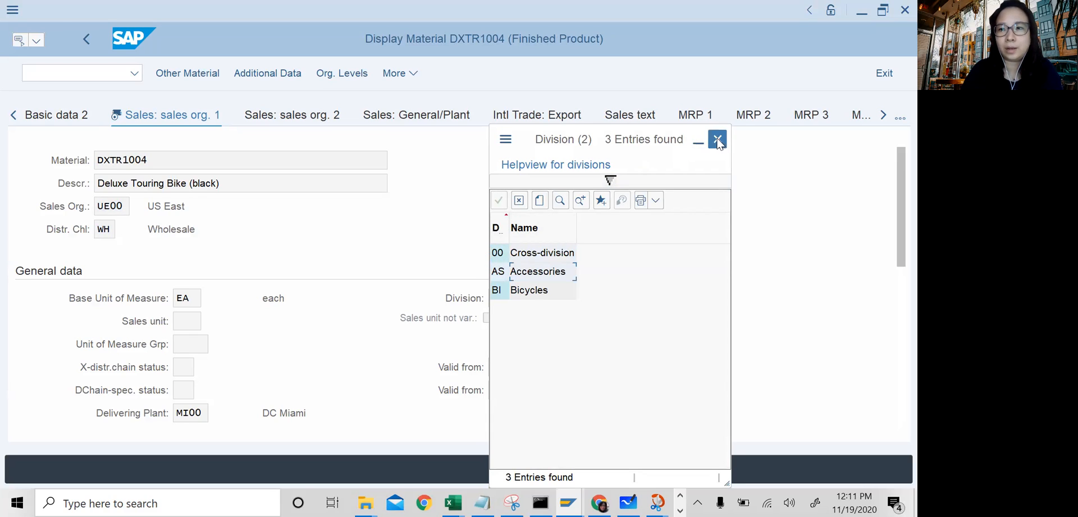
{"action": "double_click", "coordinate": [512, 291]}
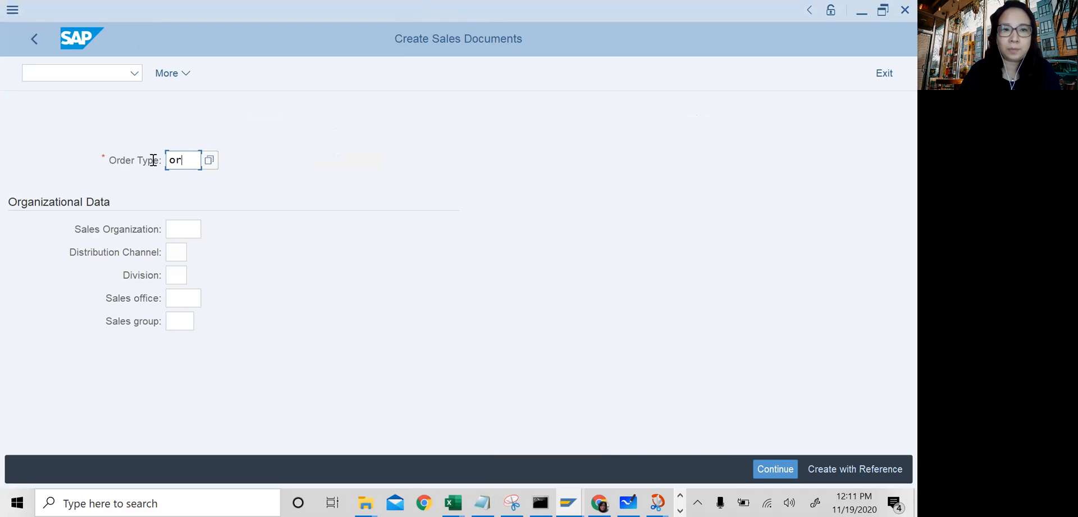
Choose sales organization UE00 and distribution channel WH for the new sales document, checking the sales organization against the material.
{"action": "left_click", "coordinate": [180, 225]}
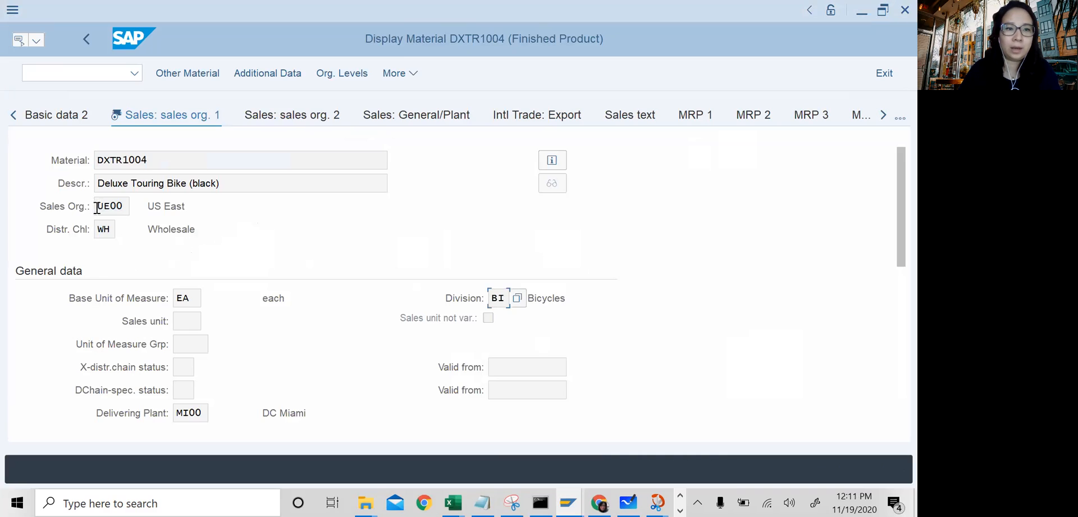
{"action": "left_click_drag", "start_coordinate": [97, 207], "coordinate": [135, 206]}
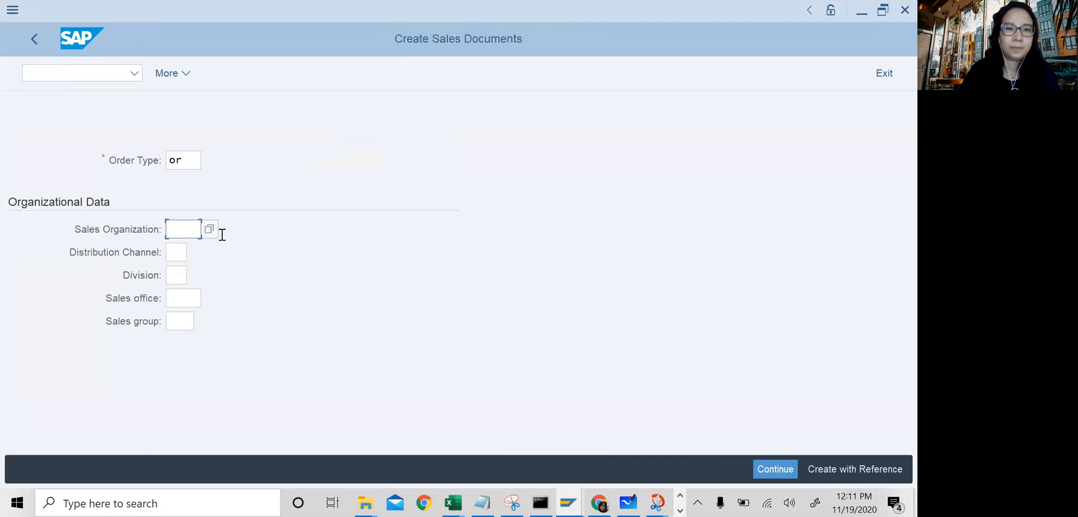
{"action": "left_click", "coordinate": [209, 229]}
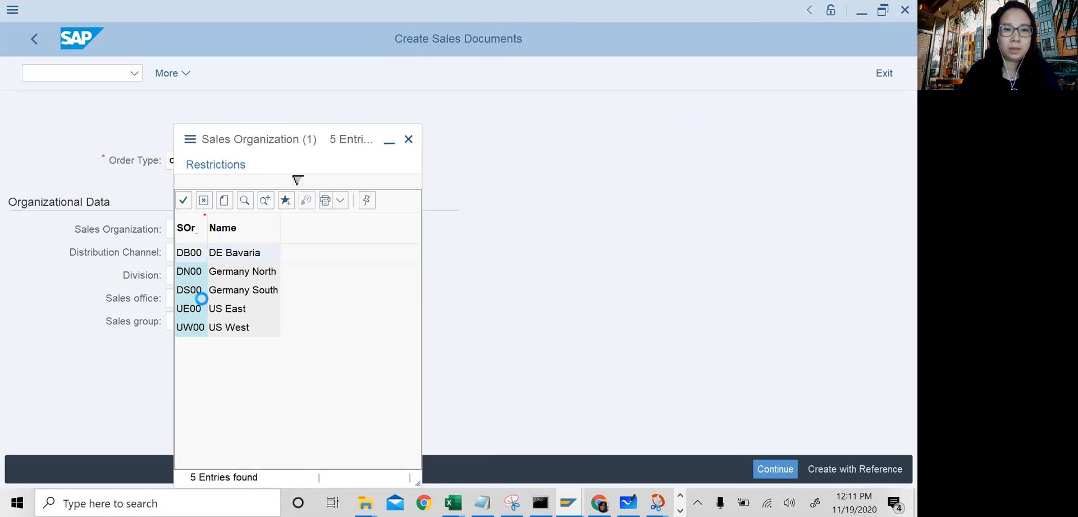
{"action": "double_click", "coordinate": [193, 310]}
{"action": "left_click", "coordinate": [181, 255]}
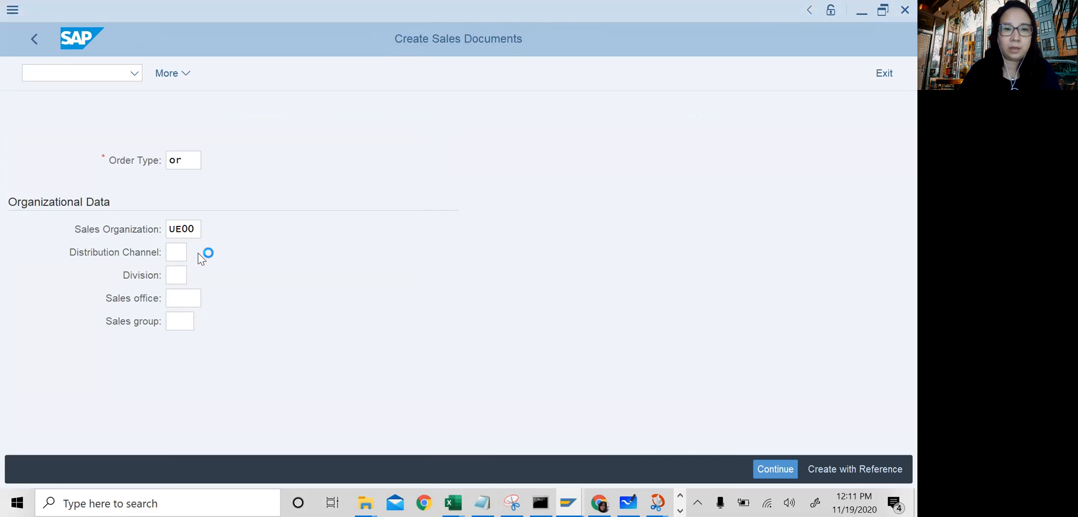
{"action": "key", "text": "F4"}
{"action": "double_click", "coordinate": [193, 193]}
Check the division in the material's sales data, choose division BI (Bicycles) for the sales document, and continue to the order overview.
{"action": "key", "text": "F4"}
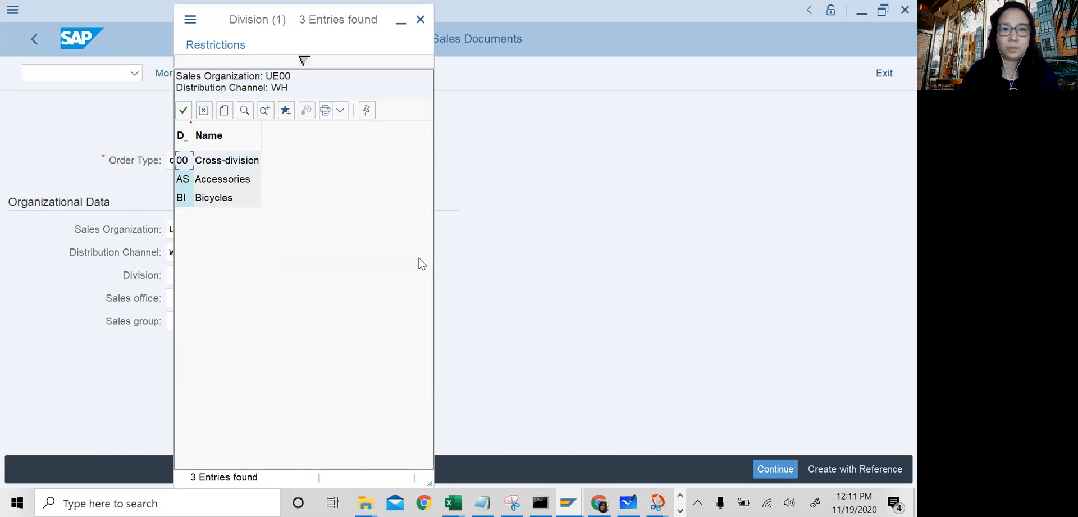
{"action": "key", "text": "alt+Tab"}
{"action": "key", "text": "alt+Tab"}
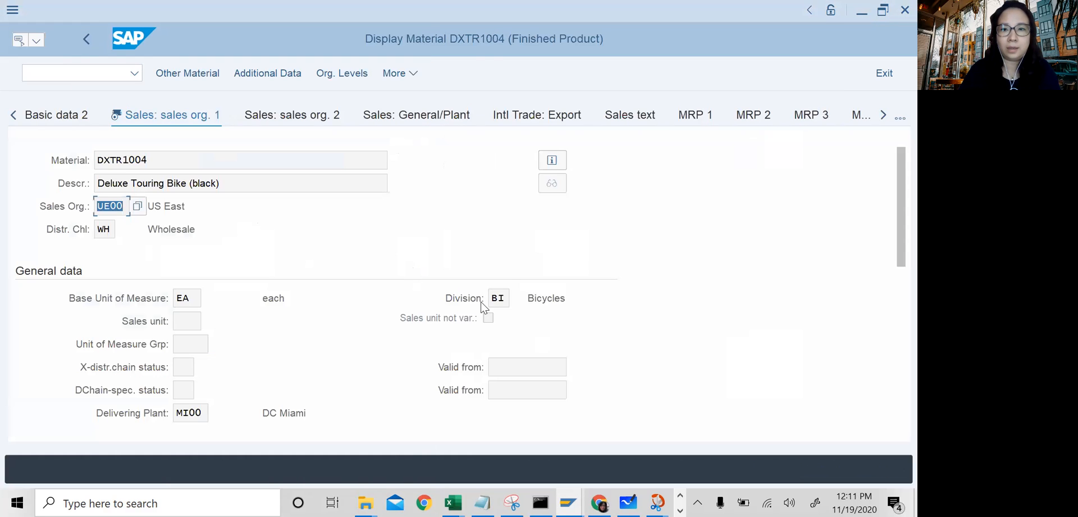
{"action": "left_click", "coordinate": [492, 298]}
{"action": "key", "text": "alt+Tab"}
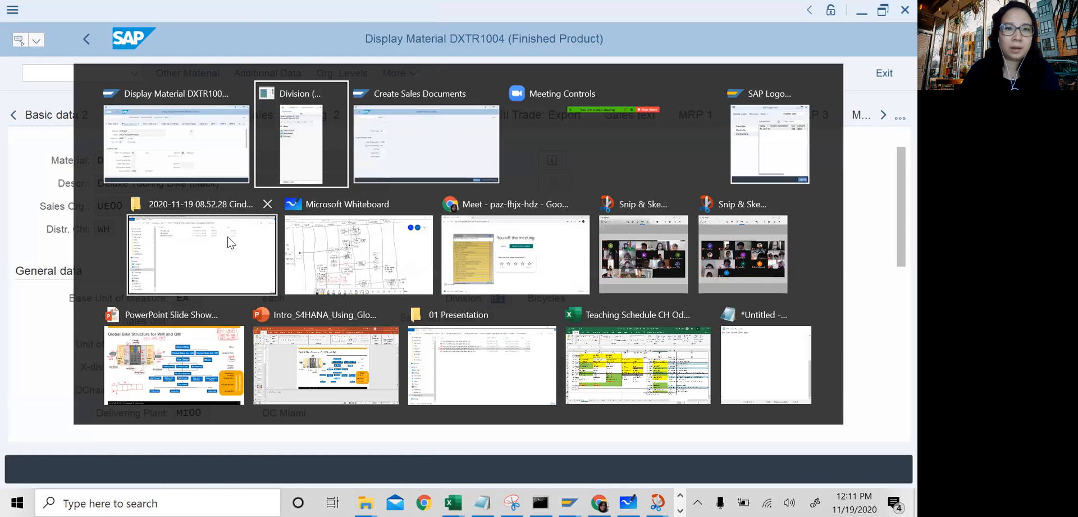
{"action": "double_click", "coordinate": [205, 200]}
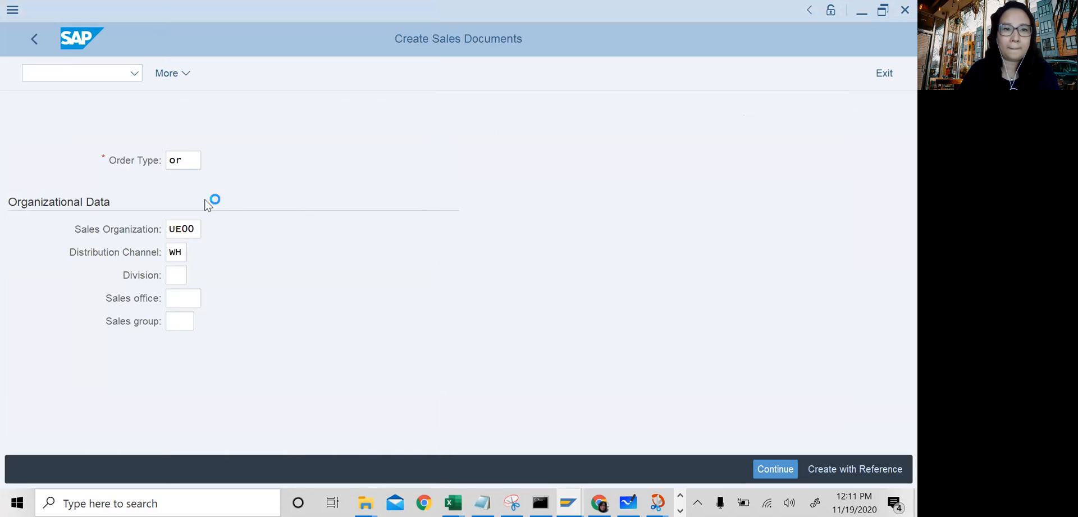
{"action": "key", "text": "Return"}
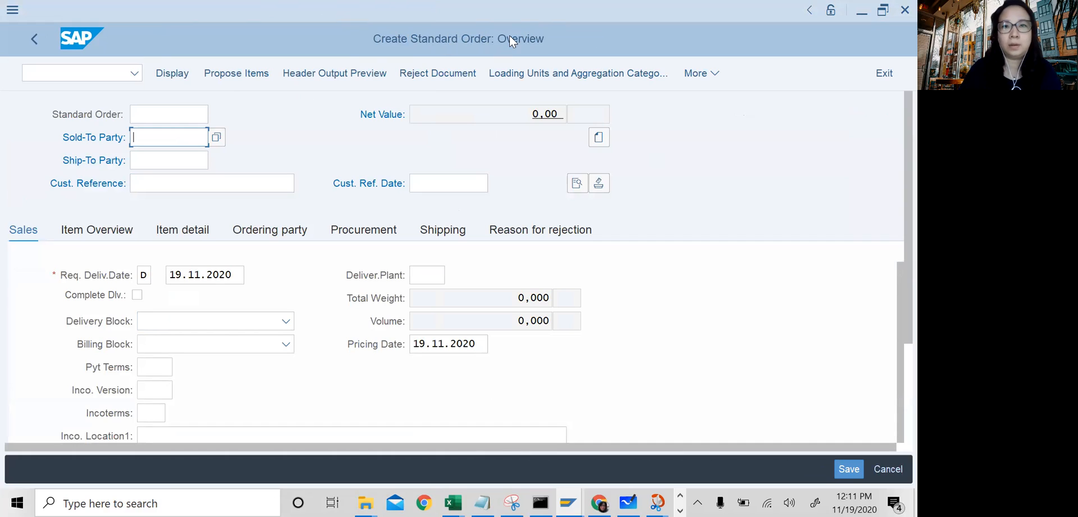
Open the sold-to party search by Customers per Sales Group and check its sales organization, distribution channel and division.
{"action": "left_click", "coordinate": [215, 138]}
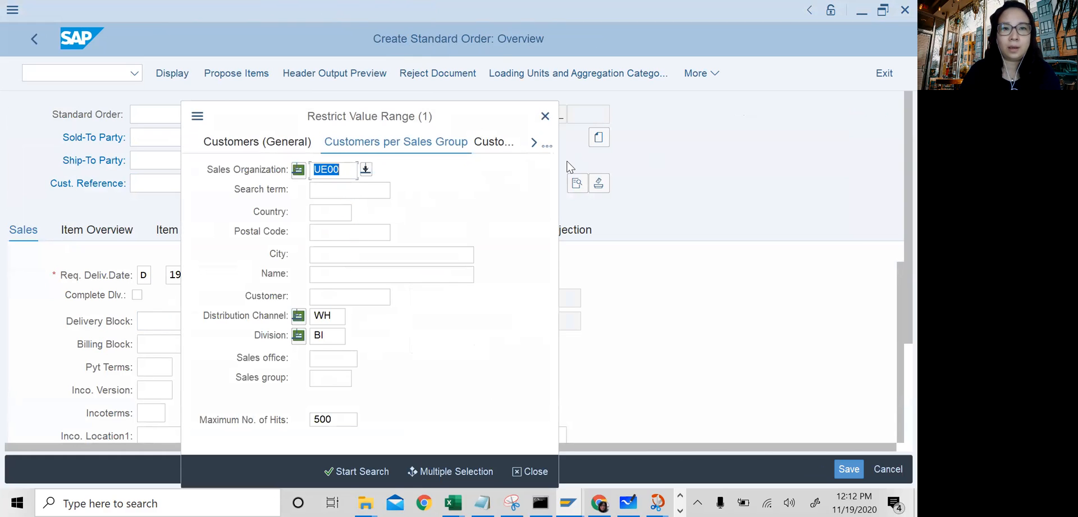
{"action": "left_click", "coordinate": [543, 117]}
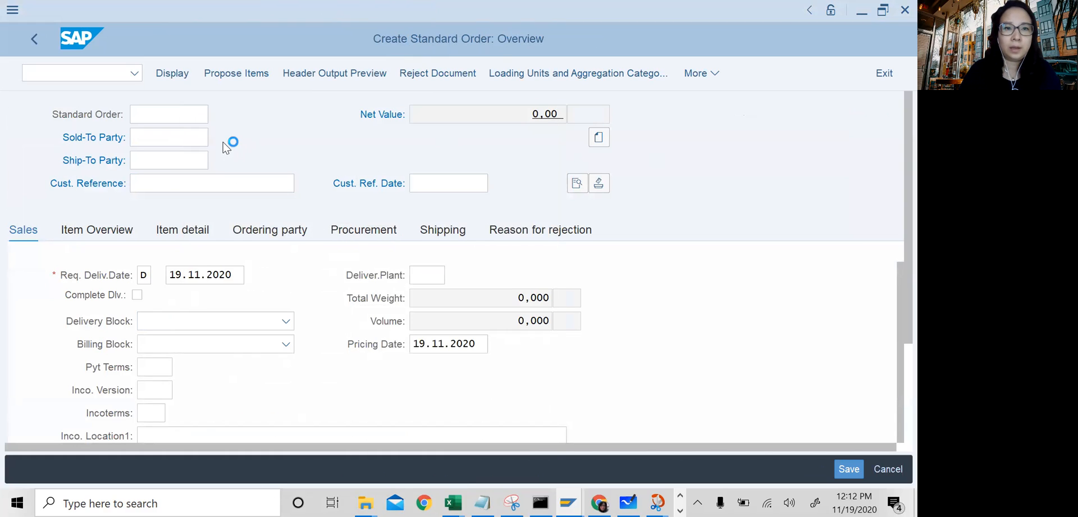
{"action": "left_click", "coordinate": [176, 139]}
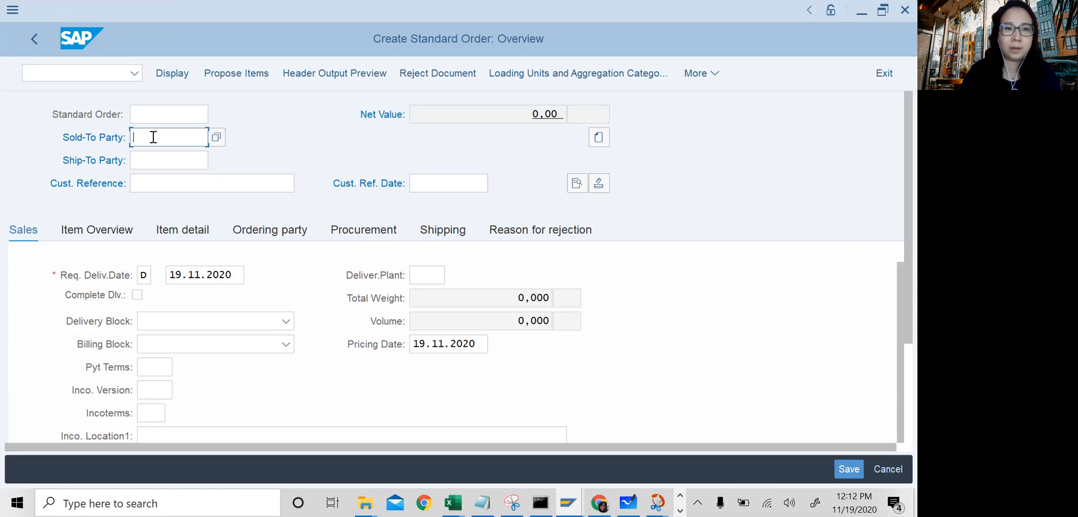
{"action": "left_click", "coordinate": [217, 138]}
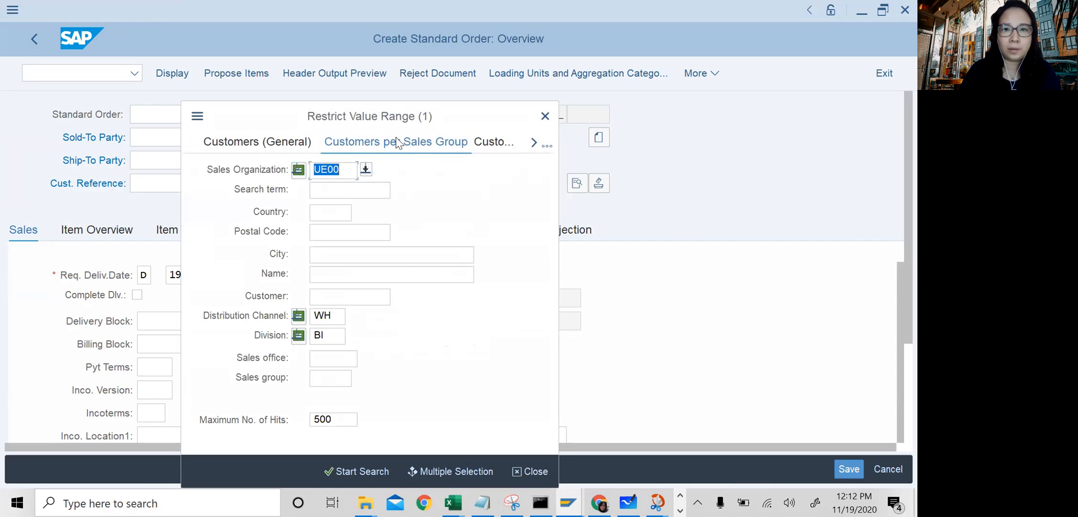
{"action": "left_click", "coordinate": [547, 147]}
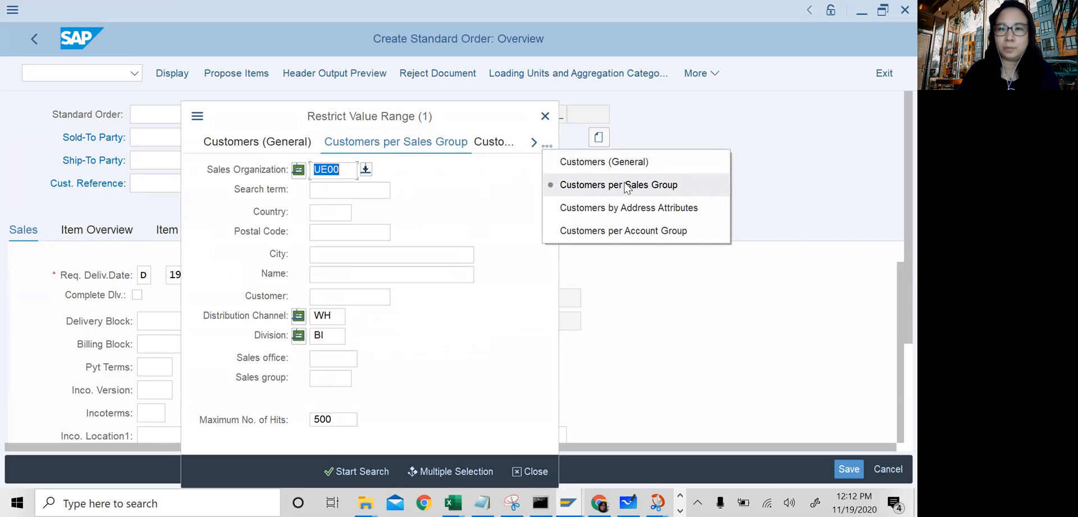
{"action": "left_click", "coordinate": [494, 190]}
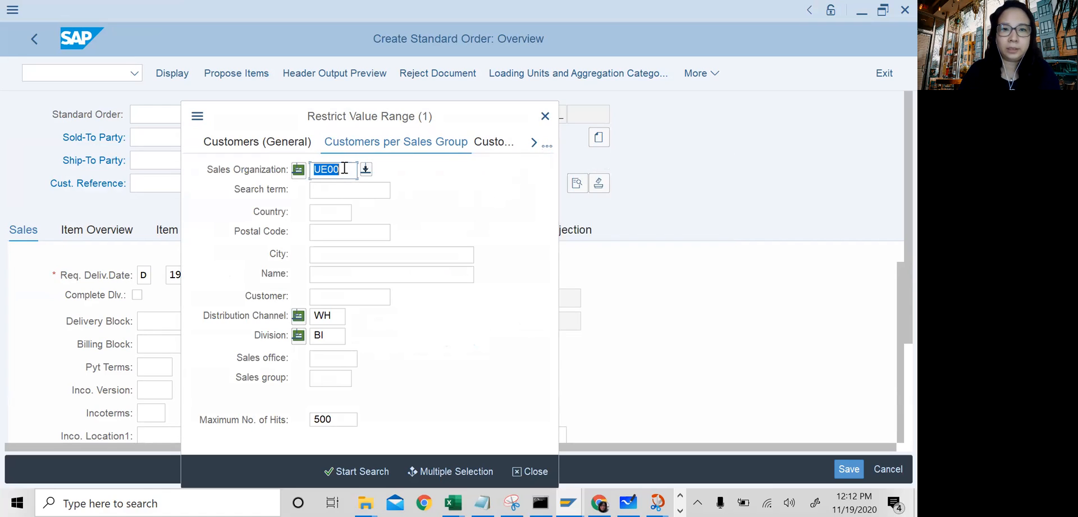
{"action": "left_click", "coordinate": [336, 315]}
{"action": "left_click", "coordinate": [333, 334]}
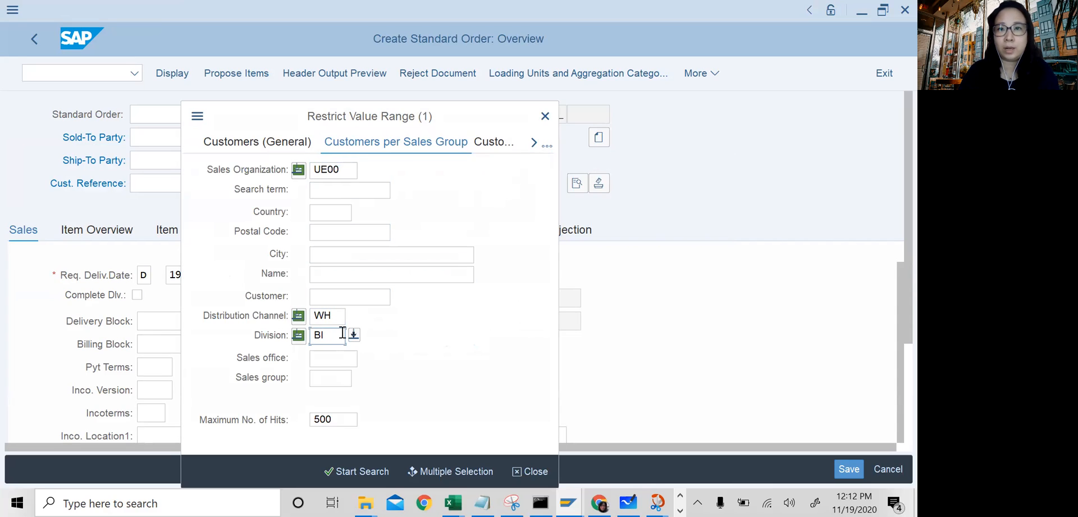
Search the customers with search term 004 and country US, and choose Big Apple Bikes in New York City as the sold-to party.
{"action": "left_click", "coordinate": [321, 191]}
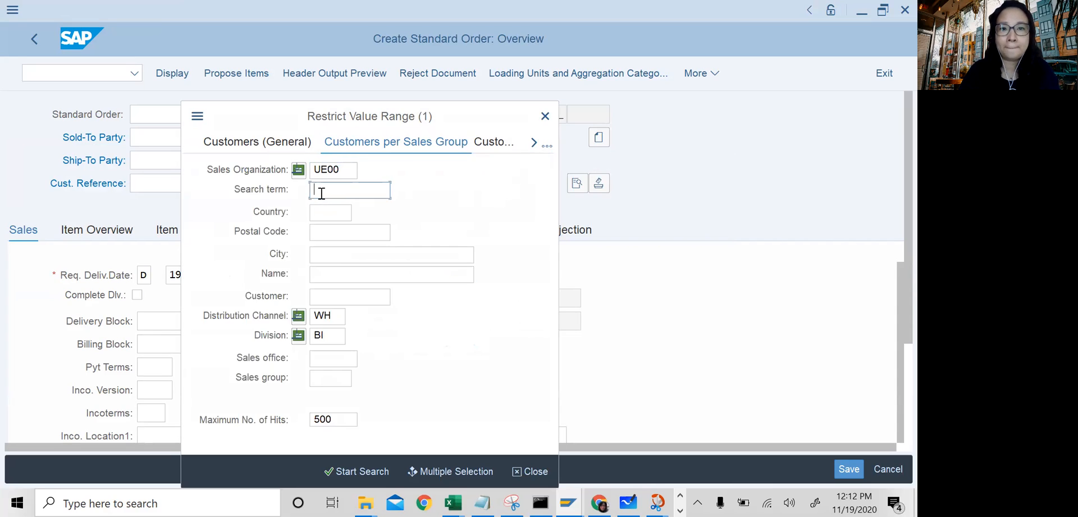
{"action": "type", "text": "004"}
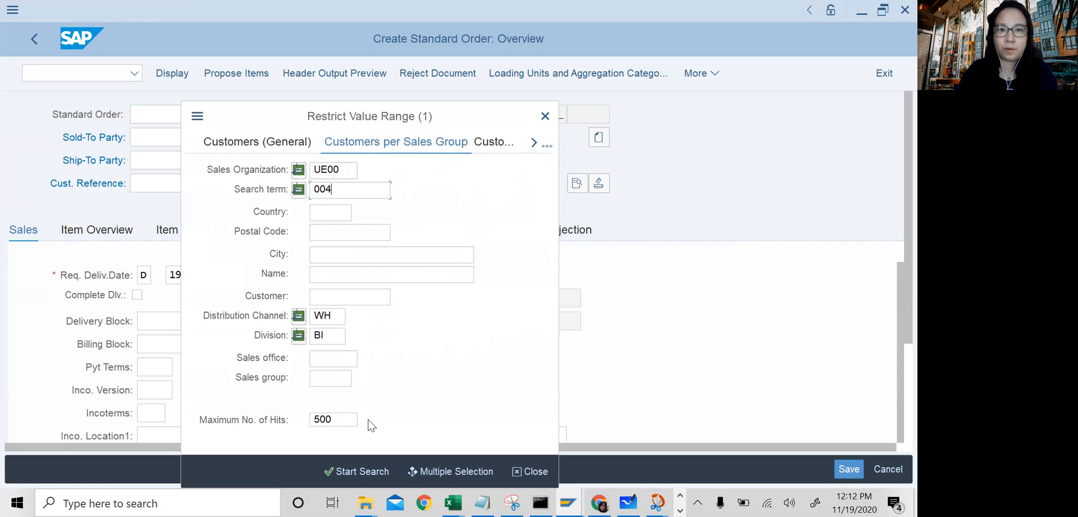
{"action": "left_click", "coordinate": [379, 470]}
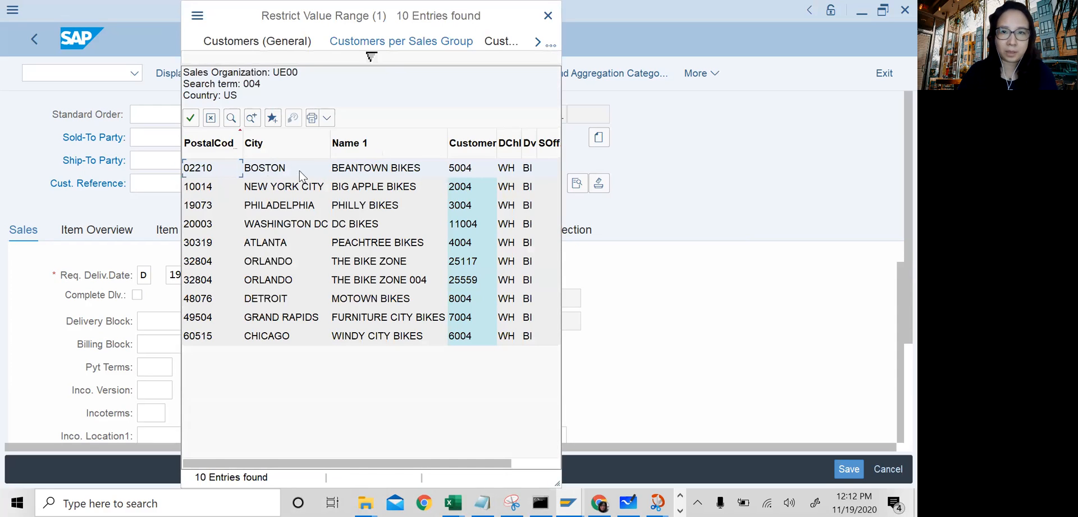
{"action": "left_click", "coordinate": [346, 192]}
{"action": "double_click", "coordinate": [345, 189]}
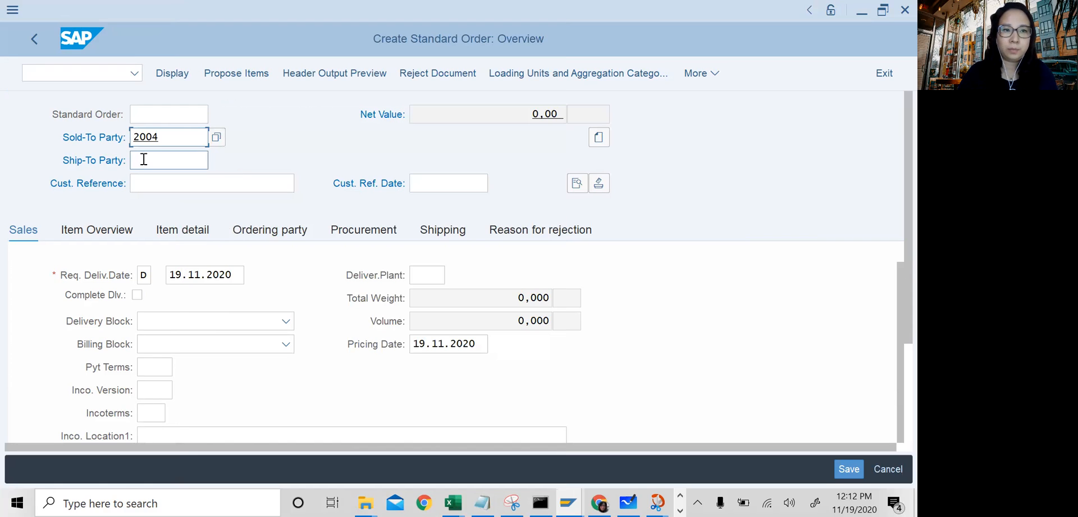
Enter sales exam 004 as the order's customer reference.
{"action": "left_click_drag", "start_coordinate": [163, 136], "coordinate": [133, 135]}
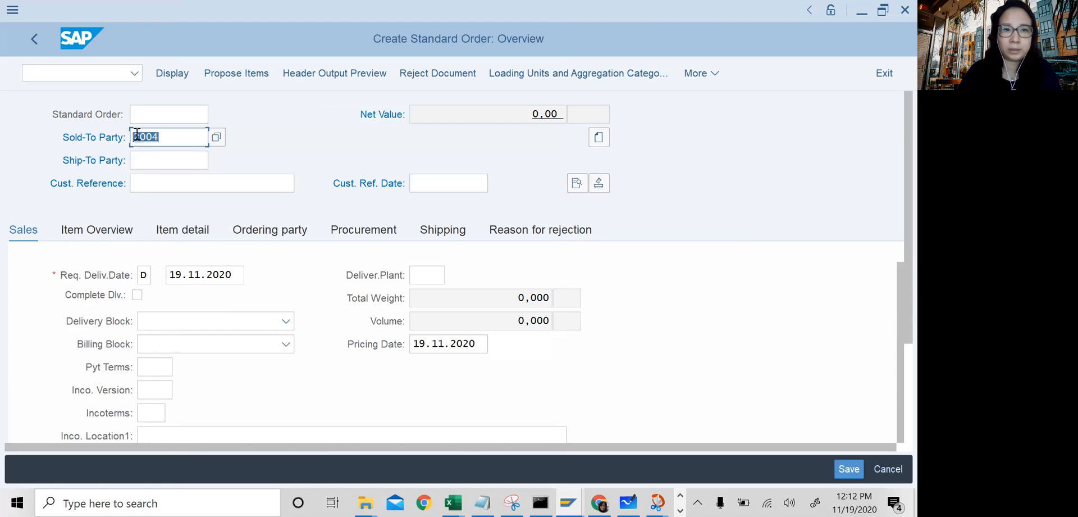
{"action": "left_click", "coordinate": [177, 185]}
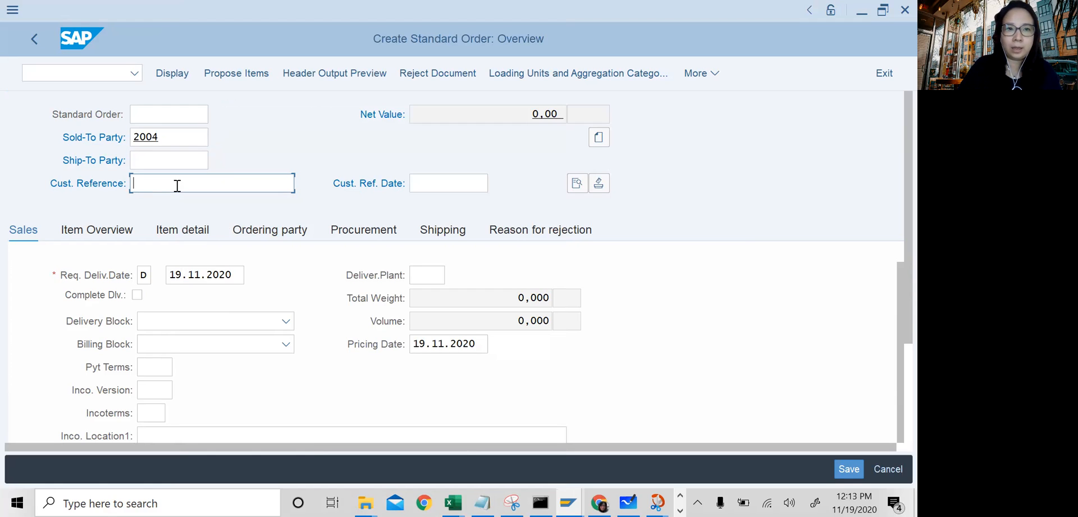
{"action": "type", "text": "sales e"}
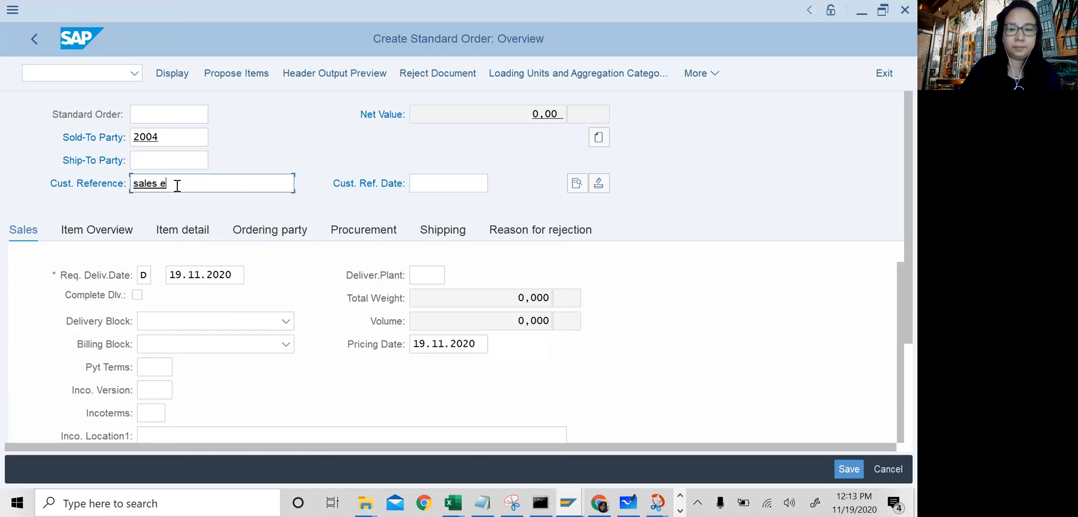
{"action": "type", "text": "xam 004"}
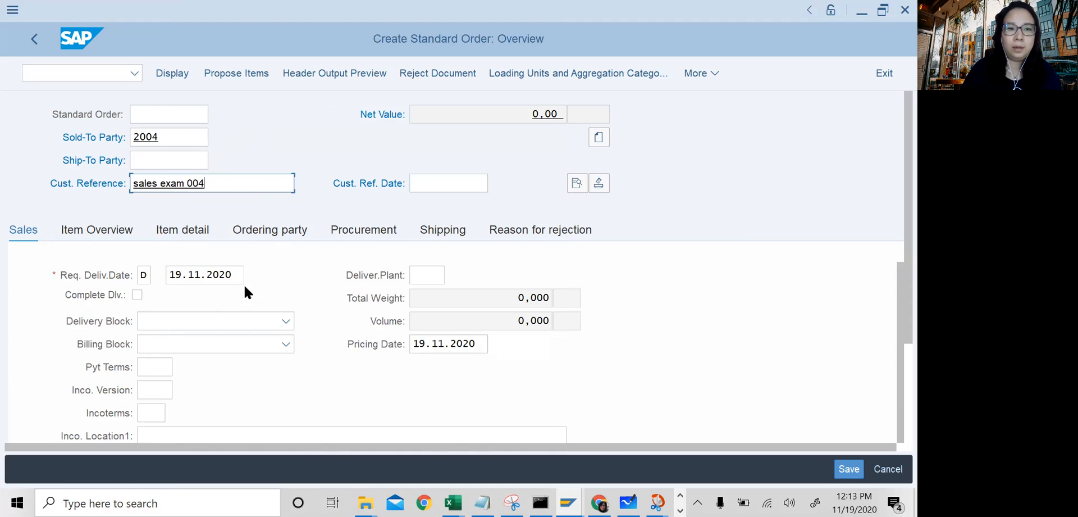
Open the material search for the first order item and switch it to Sales Material by Description.
{"action": "scroll", "coordinate": [245, 287], "scroll_direction": "down", "scroll_amount": 2}
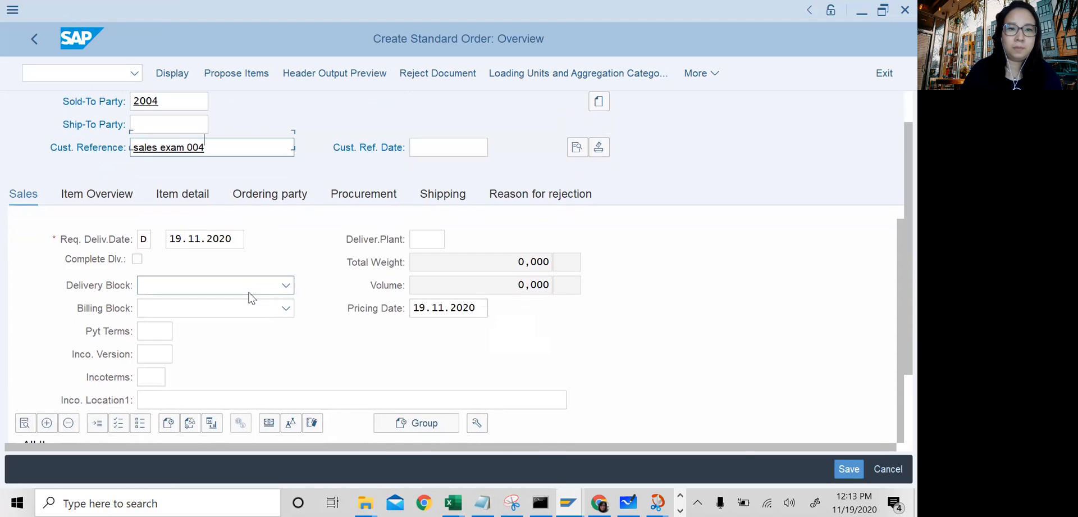
{"action": "scroll", "coordinate": [249, 297], "scroll_direction": "down", "scroll_amount": 5}
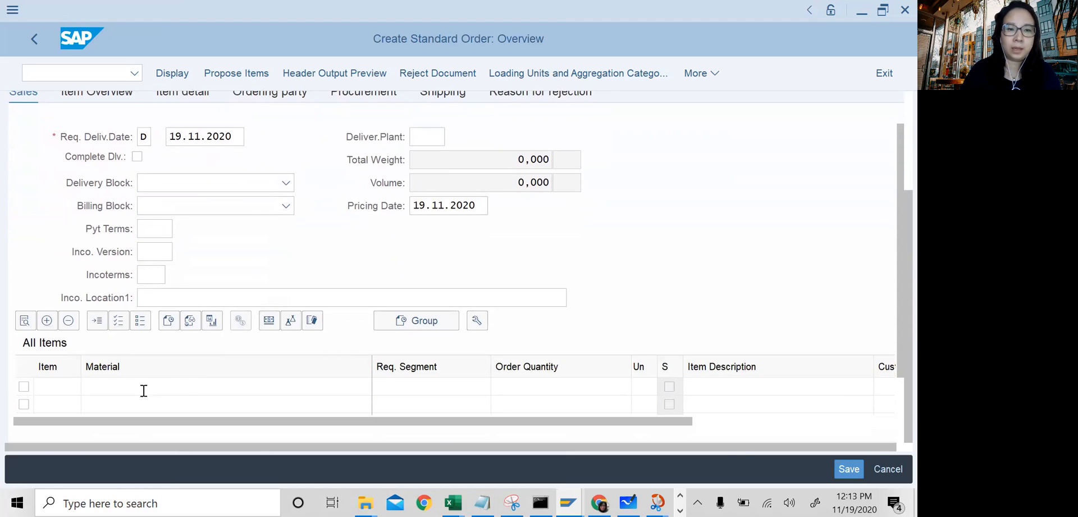
{"action": "left_click", "coordinate": [144, 387]}
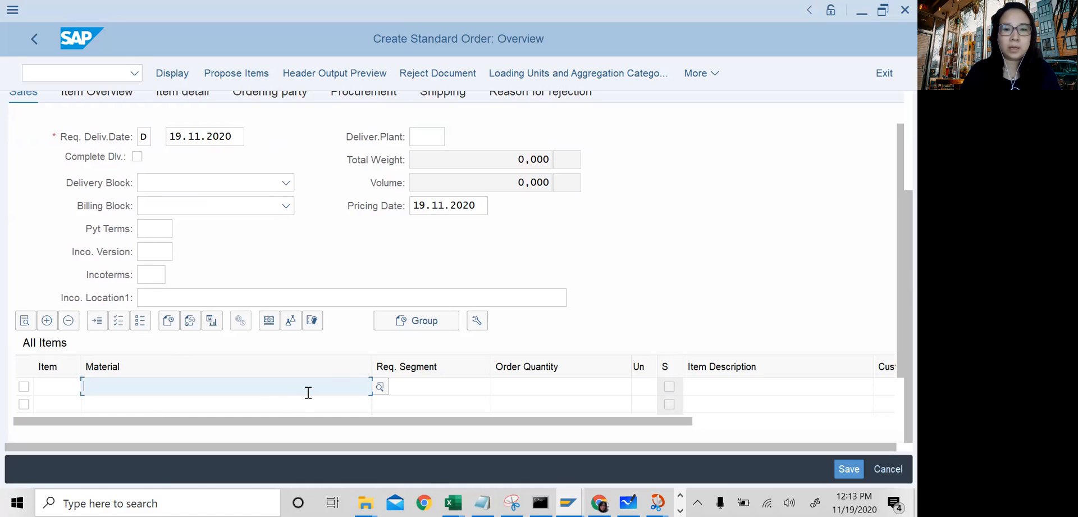
{"action": "left_click", "coordinate": [379, 387]}
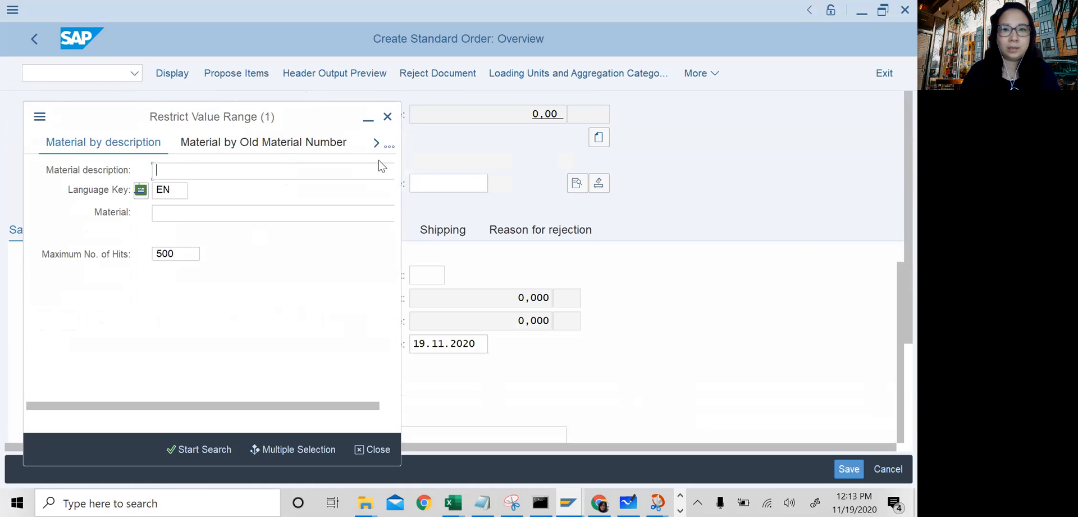
{"action": "left_click", "coordinate": [391, 148]}
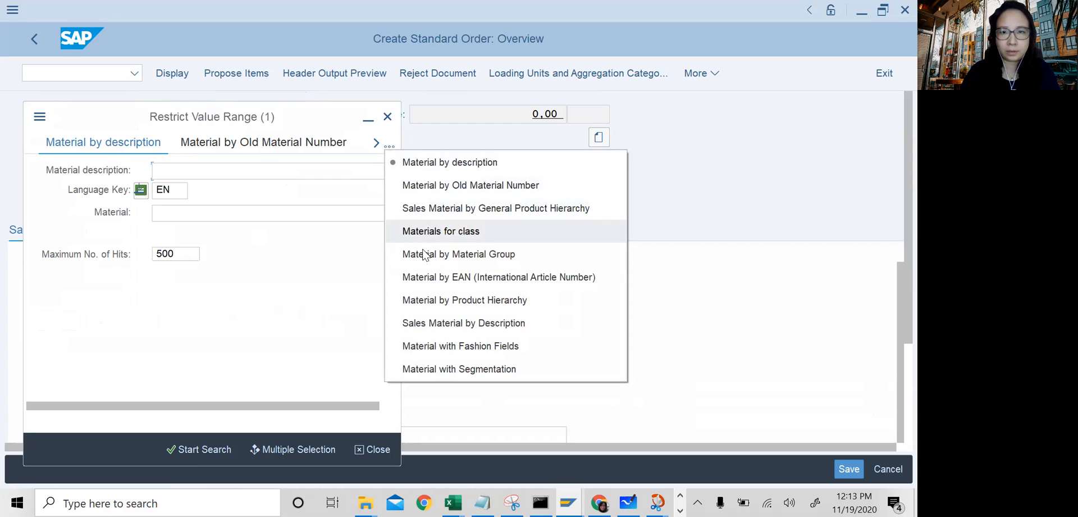
{"action": "left_click", "coordinate": [457, 323]}
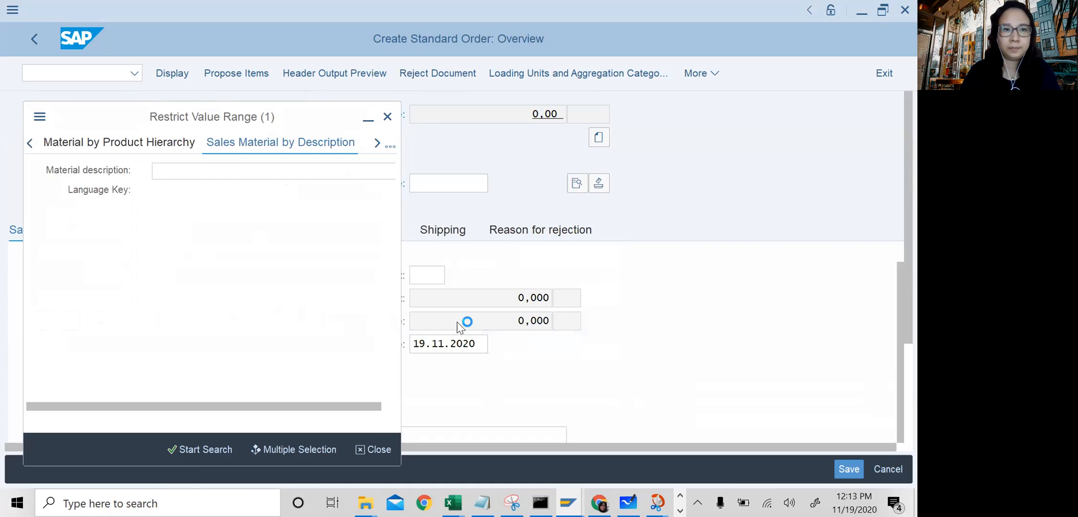
Search sales organization UE00 for descriptions matching *deluxe to and choose the black deluxe touring bike DXTR1004 as the item's material.
{"action": "left_click", "coordinate": [186, 216]}
{"action": "type", "text": "ue00"}
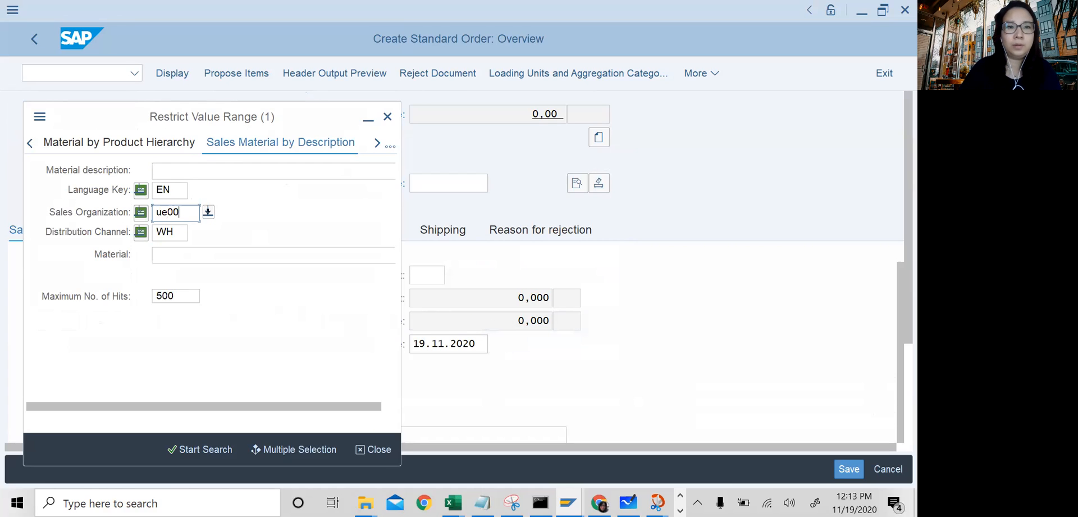
{"action": "left_click", "coordinate": [183, 170]}
{"action": "type", "text": "*deluc"}
{"action": "key", "text": "BackSpace"}
{"action": "type", "text": "xe to"}
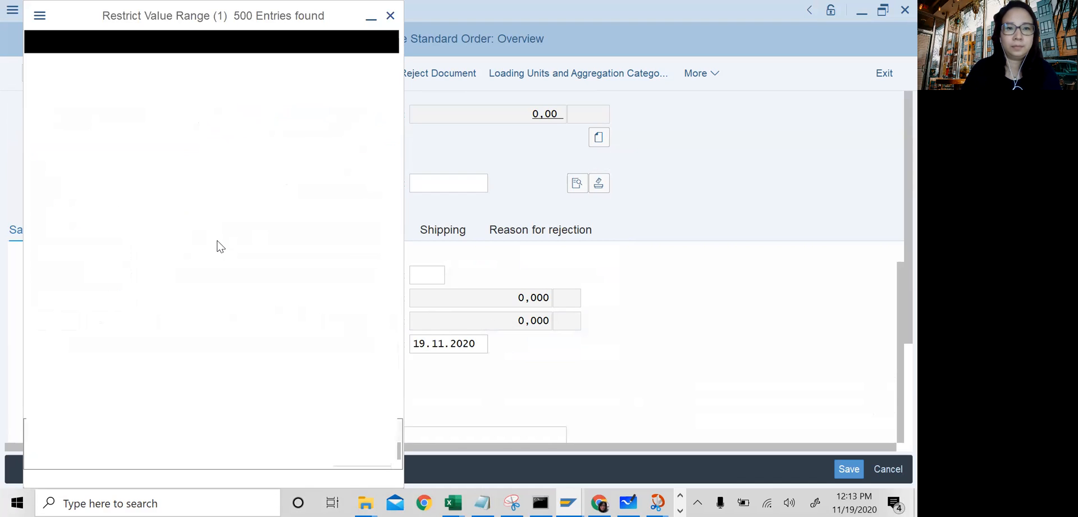
{"action": "left_click", "coordinate": [277, 208]}
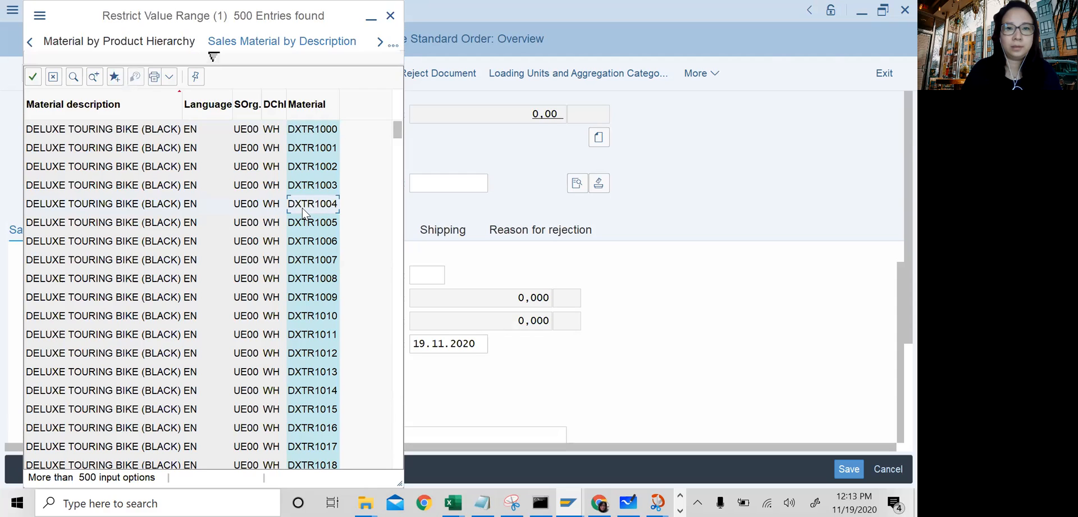
{"action": "double_click", "coordinate": [303, 208]}
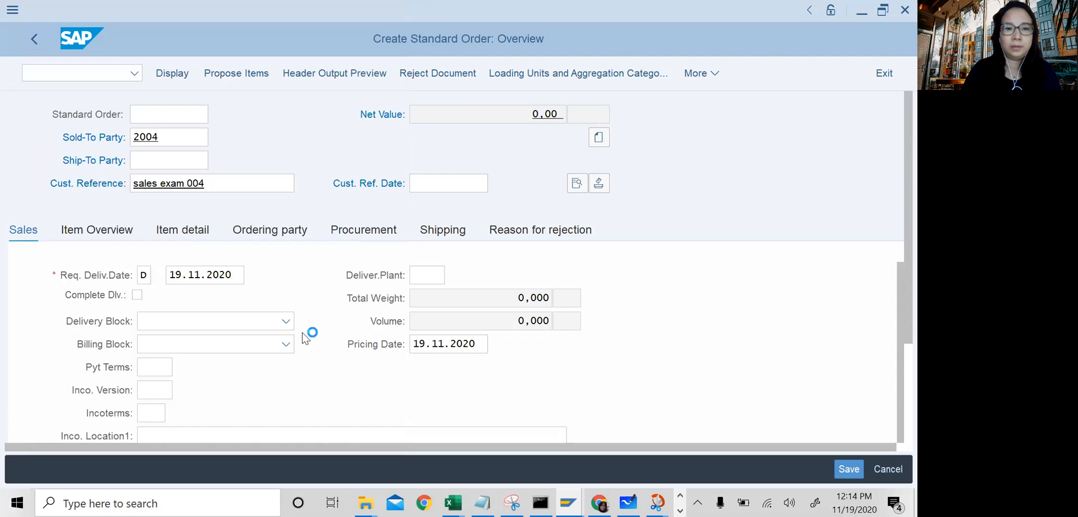
Compare the material number entered in the order item with the one in the open material display.
{"action": "scroll", "coordinate": [303, 331], "scroll_direction": "down", "scroll_amount": 2}
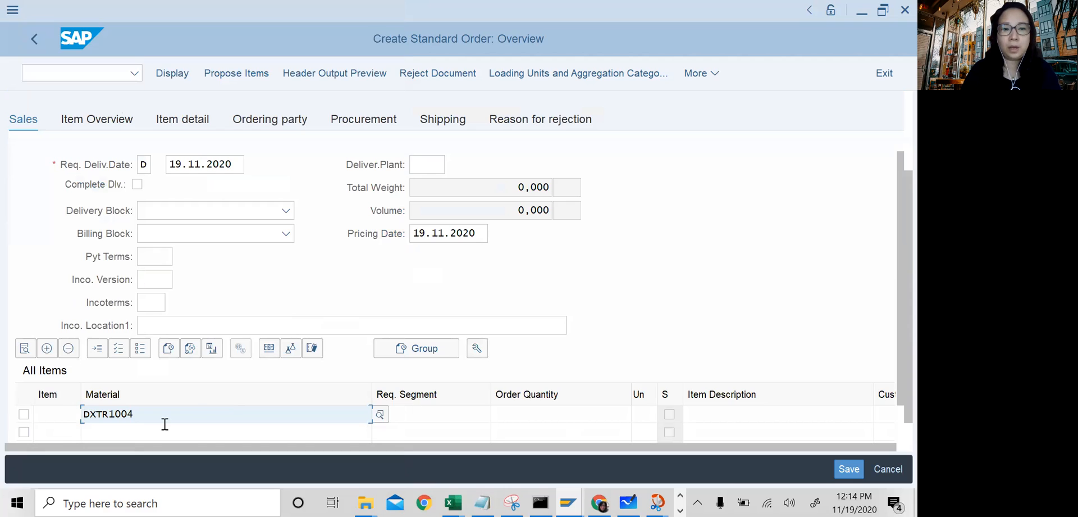
{"action": "key", "text": "alt+Tab"}
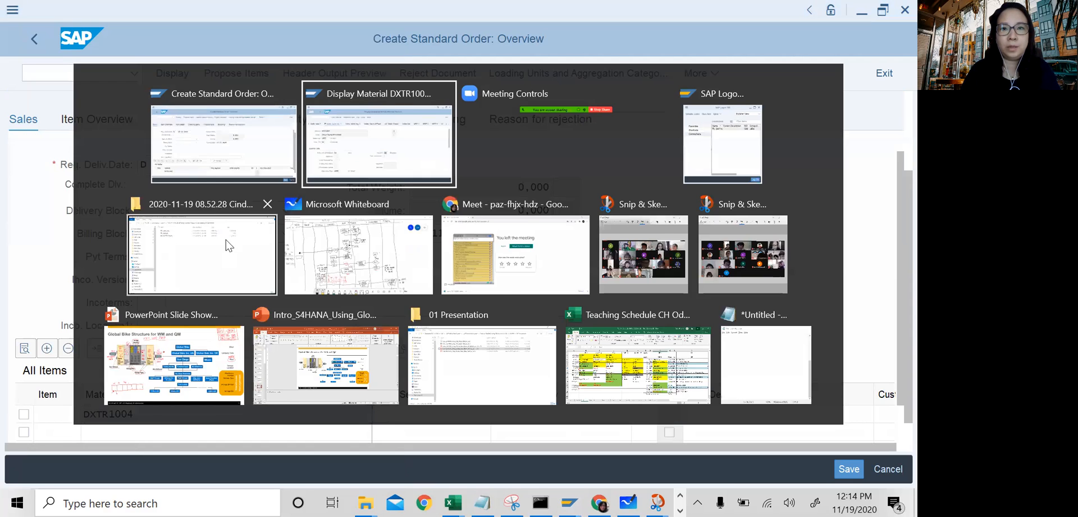
{"action": "left_click_drag", "start_coordinate": [165, 162], "coordinate": [186, 158]}
{"action": "left_click", "coordinate": [116, 164]}
{"action": "left_click", "coordinate": [92, 163]}
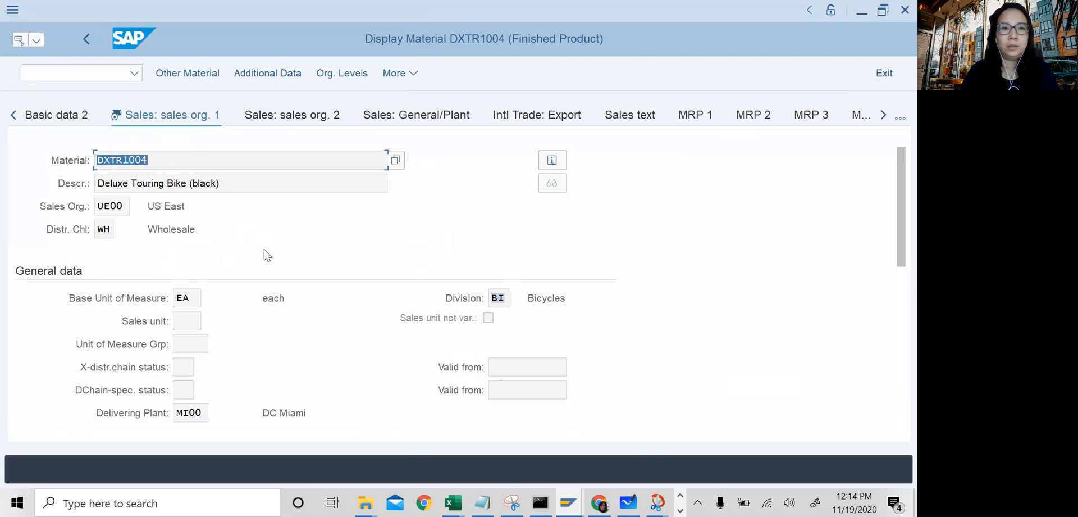
{"action": "key", "text": "alt+Tab"}
{"action": "key", "text": "alt+Tab"}
{"action": "left_click_drag", "start_coordinate": [157, 163], "coordinate": [76, 155]}
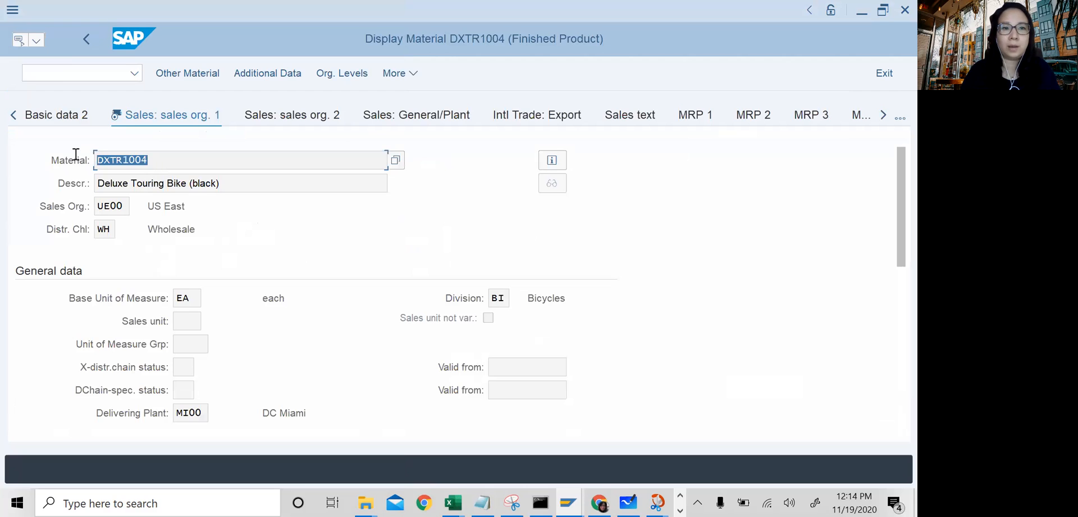
{"action": "key", "text": "alt+Tab"}
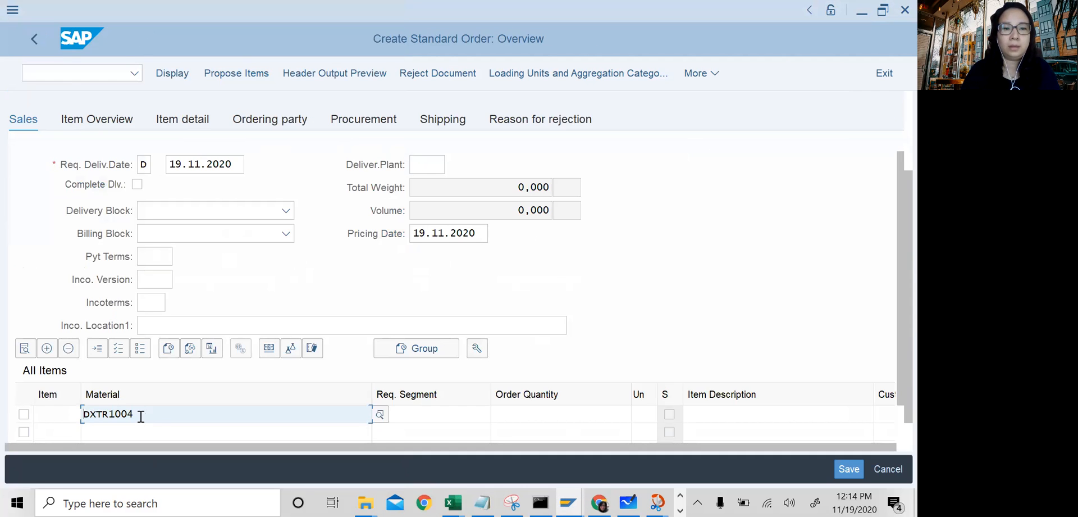
Set the order quantity of material DXTR1004 to 2 and confirm the item.
{"action": "left_click", "coordinate": [544, 414]}
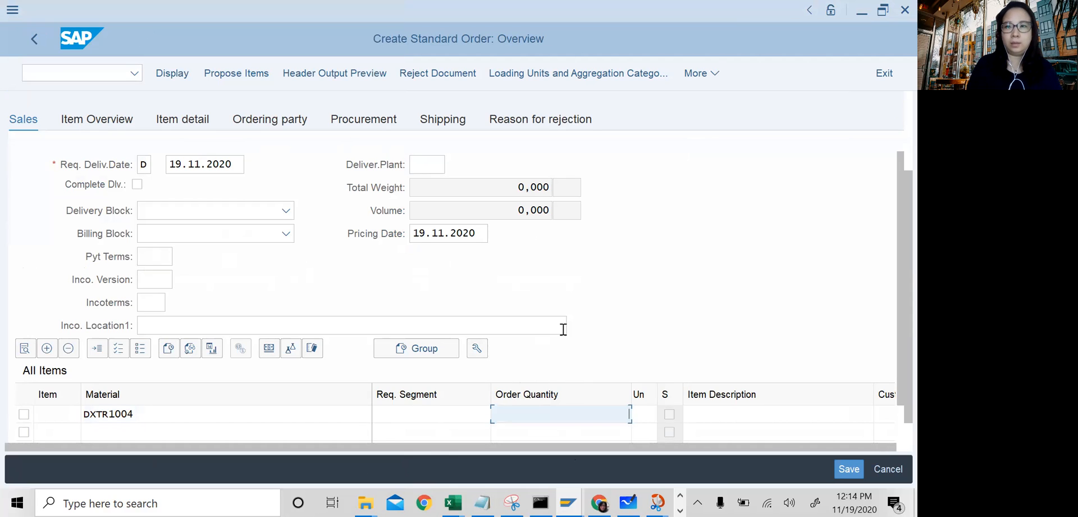
{"action": "type", "text": "2"}
{"action": "key", "text": "Return"}
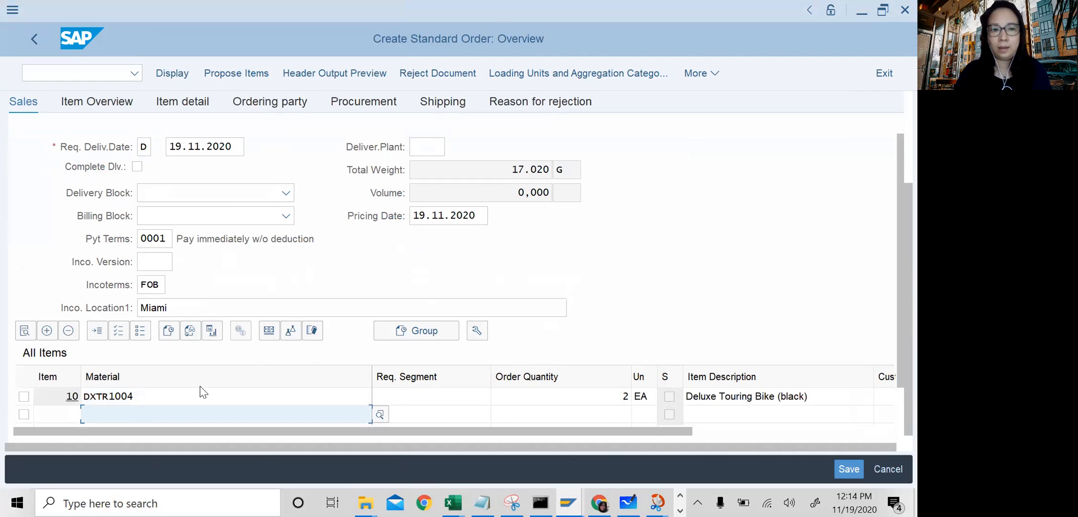
{"action": "left_click_drag", "start_coordinate": [160, 431], "coordinate": [66, 412]}
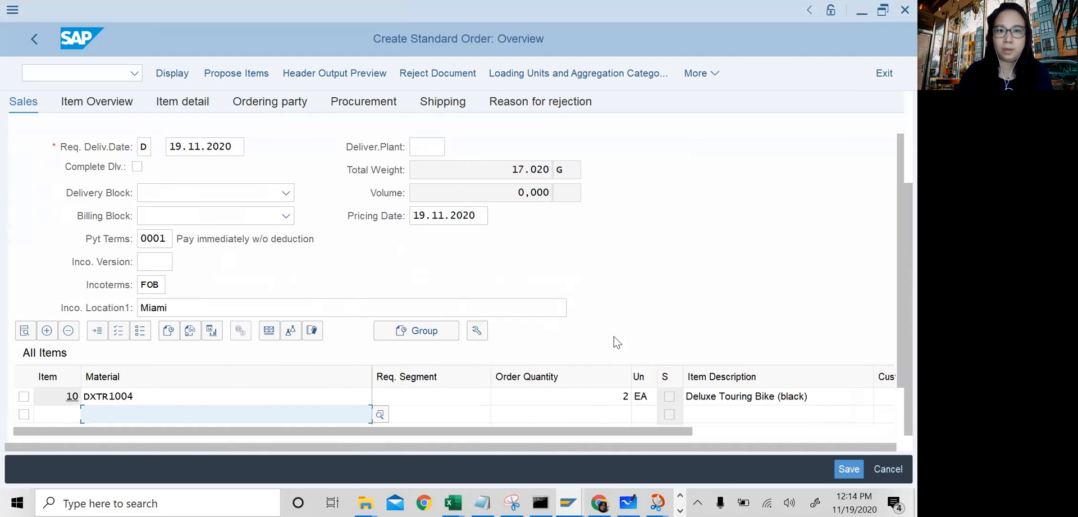
Check the order's net value and save the standard order.
{"action": "scroll", "coordinate": [617, 342], "scroll_direction": "up", "scroll_amount": 2}
{"action": "scroll", "coordinate": [617, 343], "scroll_direction": "up", "scroll_amount": 5}
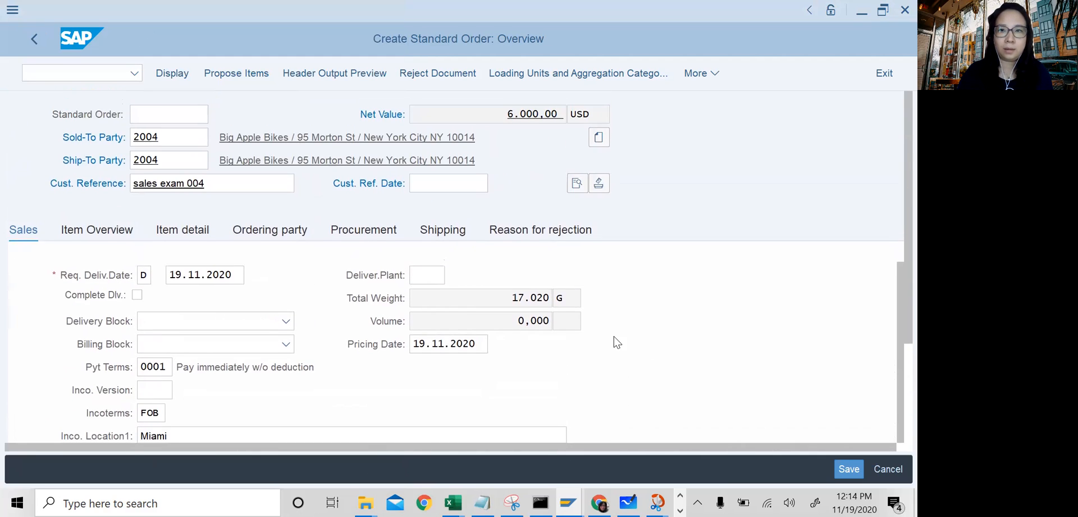
{"action": "left_click_drag", "start_coordinate": [497, 116], "coordinate": [572, 114]}
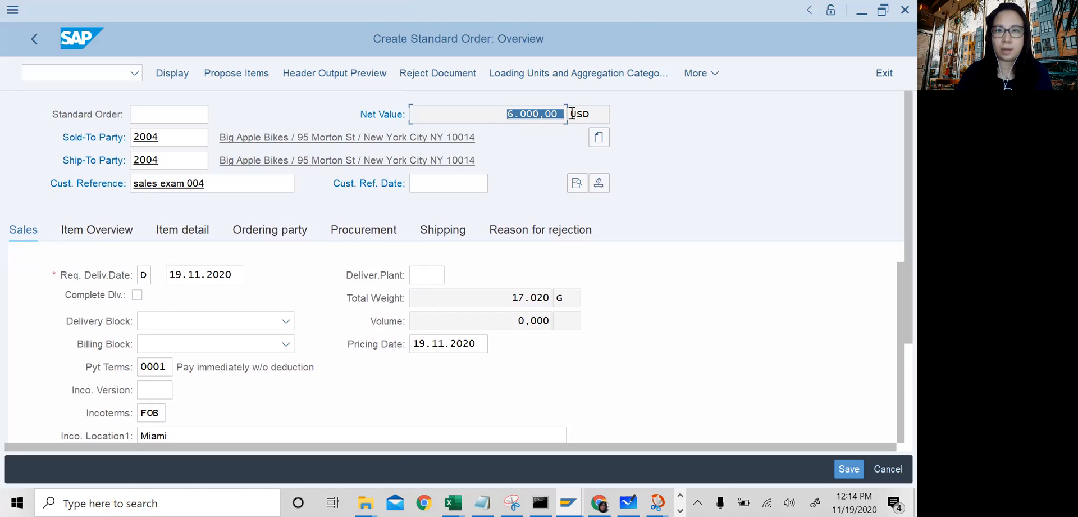
{"action": "left_click", "coordinate": [851, 468]}
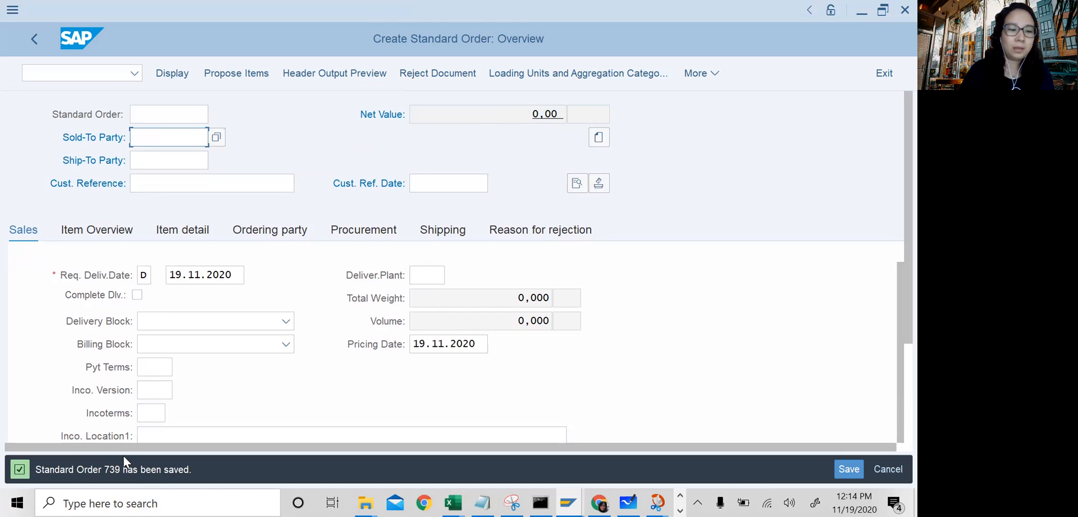
Display the saved standard order and reopen it through the Display Sales Documents transaction.
{"action": "left_click", "coordinate": [180, 76]}
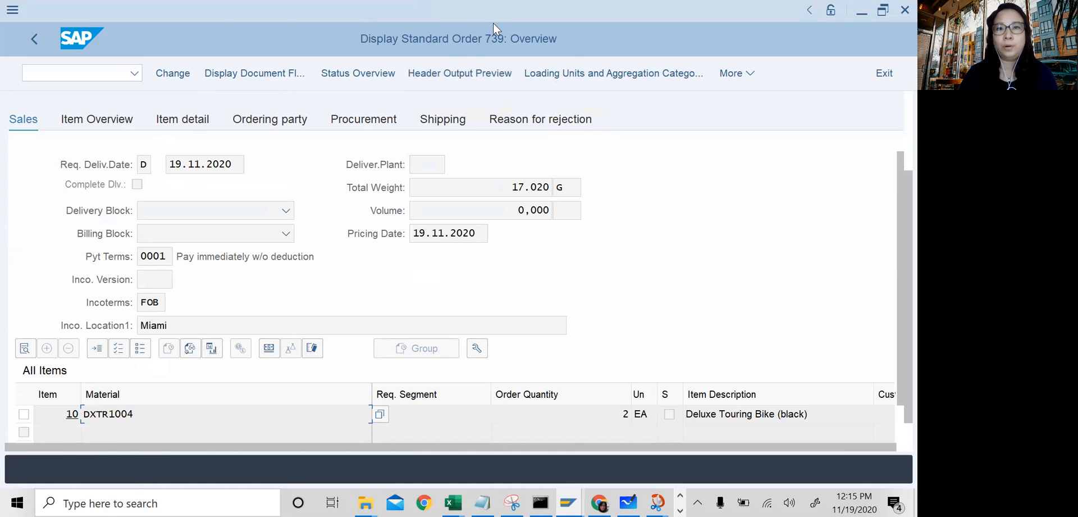
{"action": "left_click", "coordinate": [115, 74]}
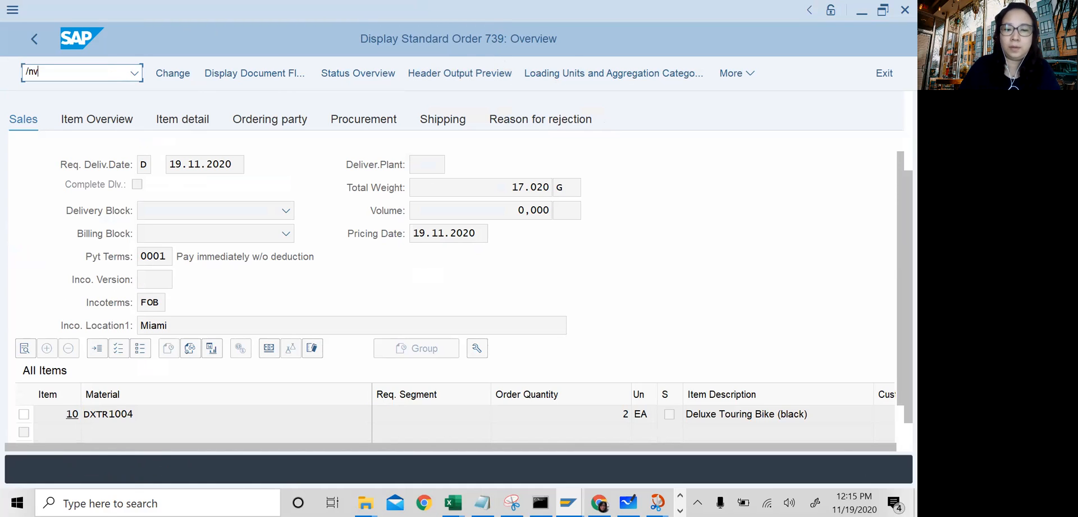
{"action": "key", "text": "Return"}
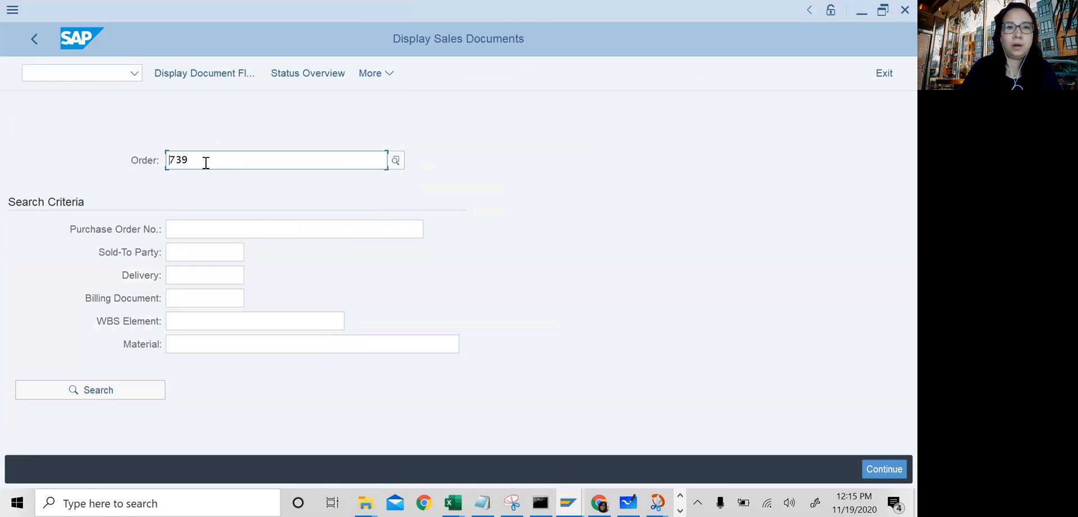
{"action": "left_click_drag", "start_coordinate": [206, 162], "coordinate": [138, 155]}
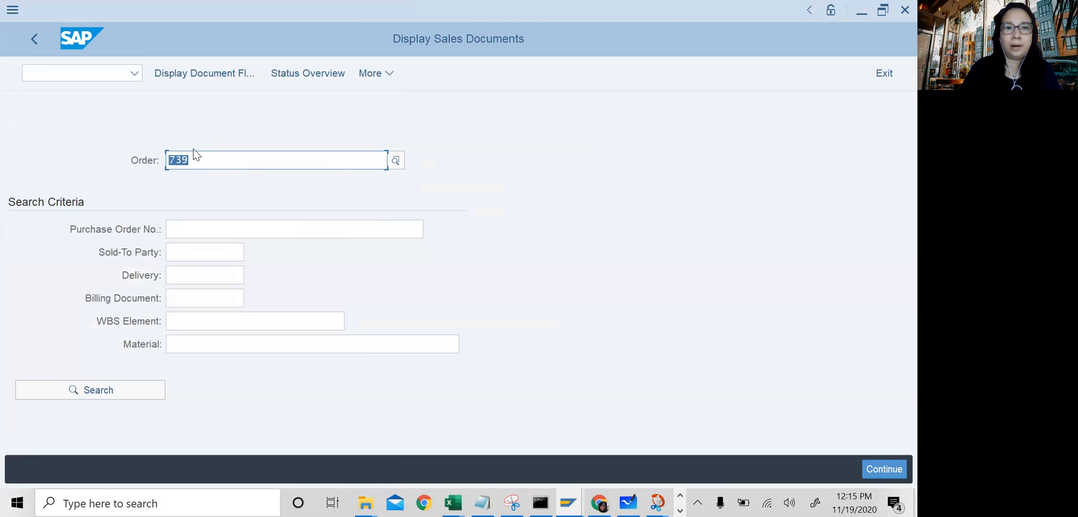
{"action": "key", "text": "Return"}
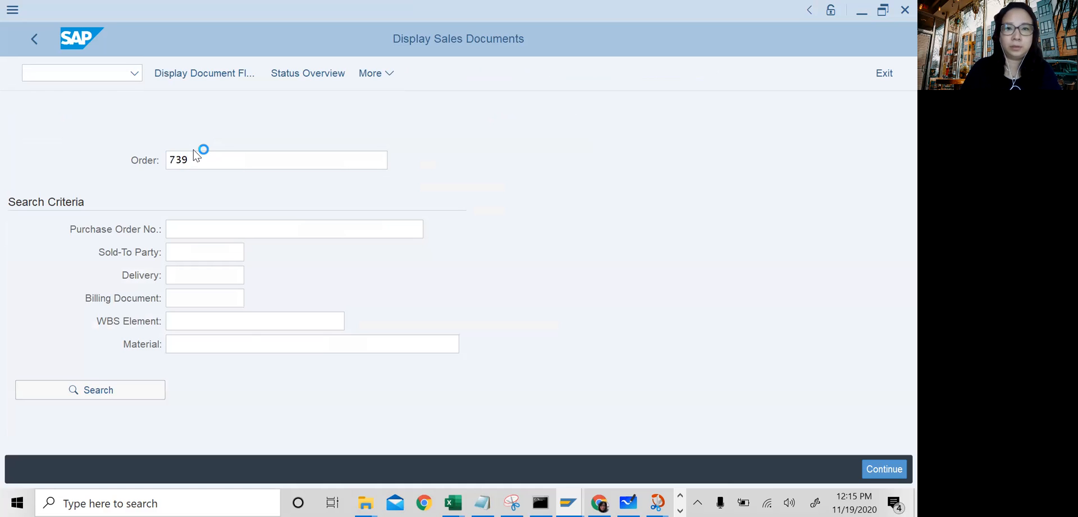
Review the sold-to party, net value, material and order quantity in the saved order's overview.
{"action": "scroll", "coordinate": [479, 193], "scroll_direction": "up", "scroll_amount": 2}
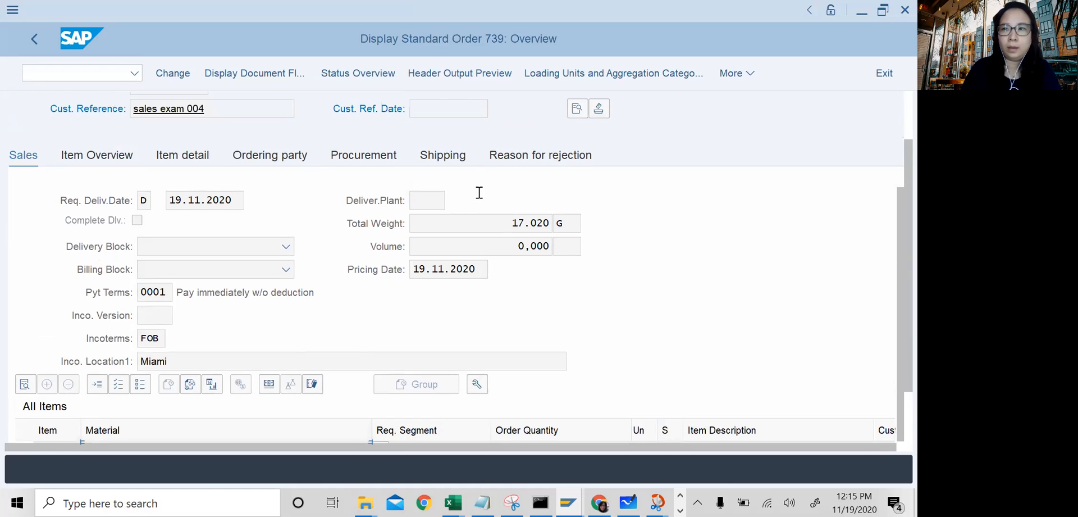
{"action": "scroll", "coordinate": [479, 193], "scroll_direction": "up", "scroll_amount": 4}
{"action": "double_click", "coordinate": [133, 130]}
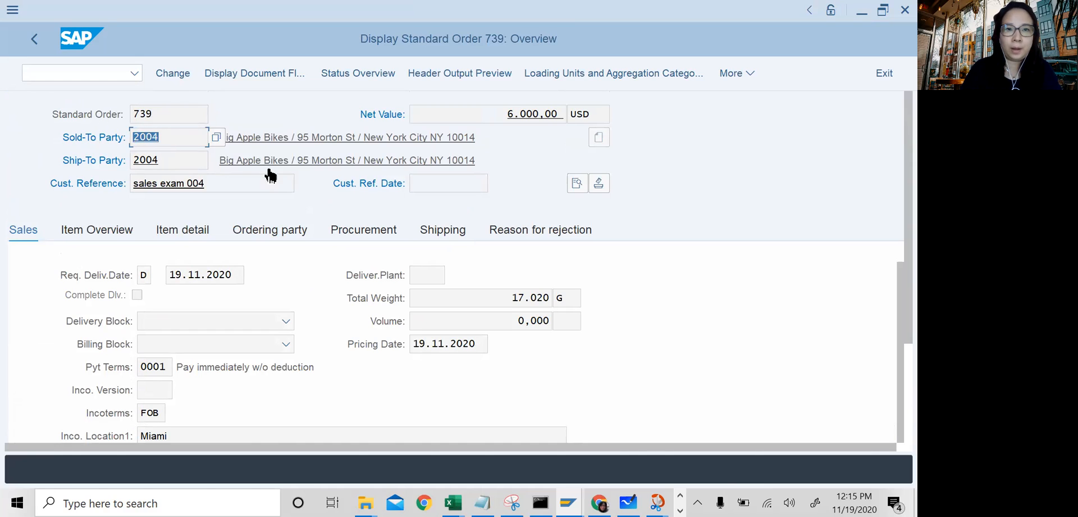
{"action": "left_click_drag", "start_coordinate": [481, 110], "coordinate": [581, 109]}
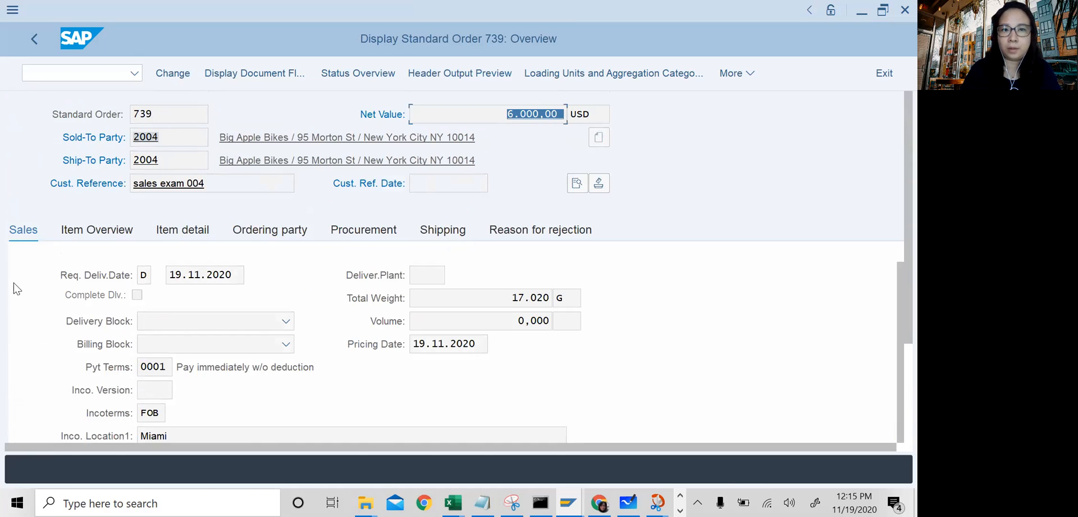
{"action": "scroll", "coordinate": [369, 335], "scroll_direction": "down", "scroll_amount": 3}
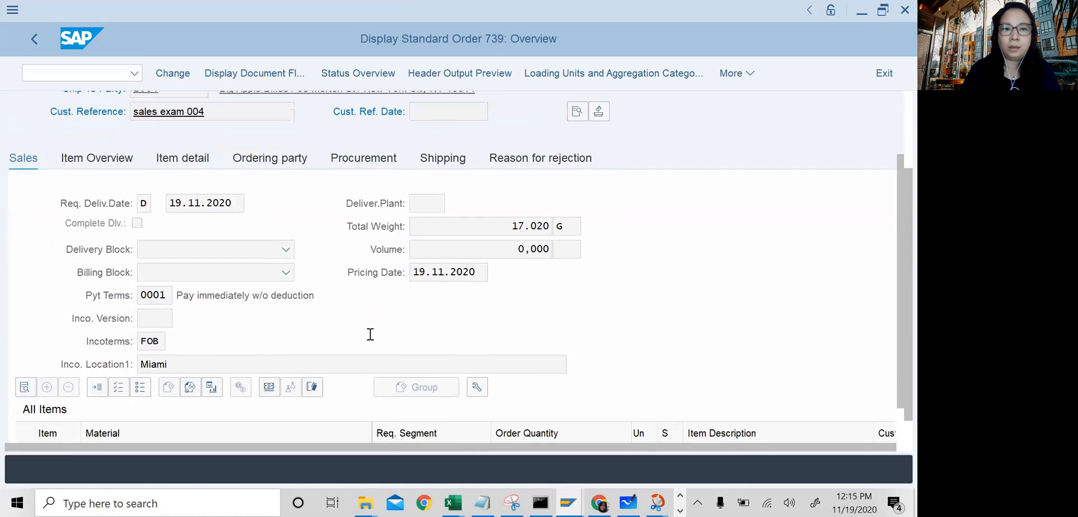
{"action": "scroll", "coordinate": [370, 334], "scroll_direction": "down", "scroll_amount": 3}
{"action": "double_click", "coordinate": [94, 387]}
{"action": "left_click", "coordinate": [621, 389]}
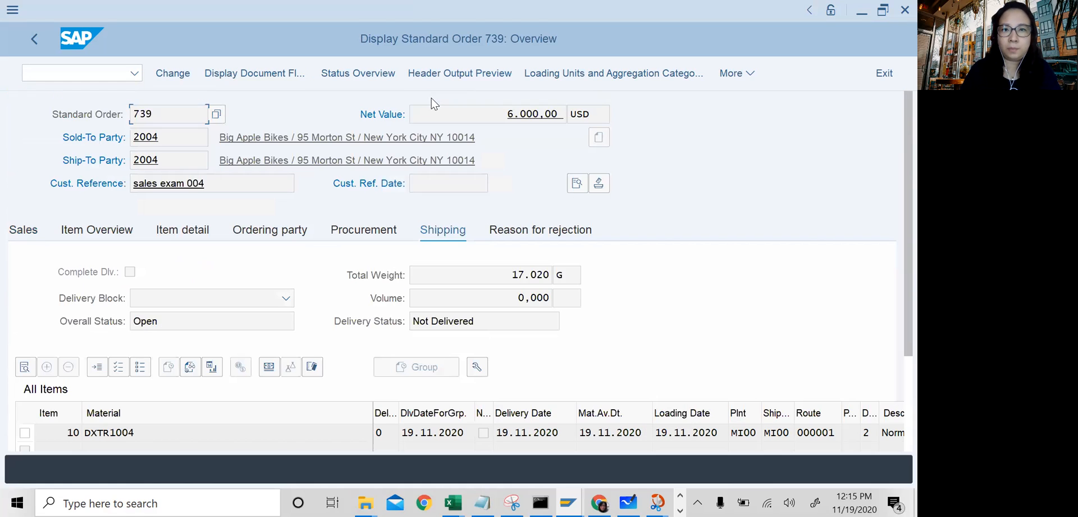
Check the item's delivery date and shipping point in the shipping data, and open the order's status overview.
{"action": "scroll", "coordinate": [445, 427], "scroll_direction": "down", "scroll_amount": 1}
{"action": "double_click", "coordinate": [446, 426]}
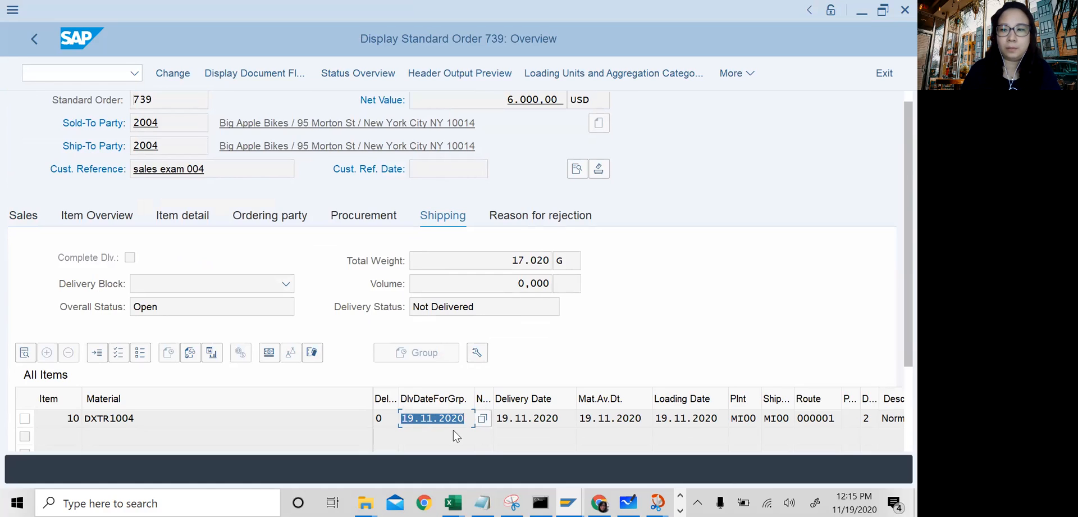
{"action": "double_click", "coordinate": [781, 418]}
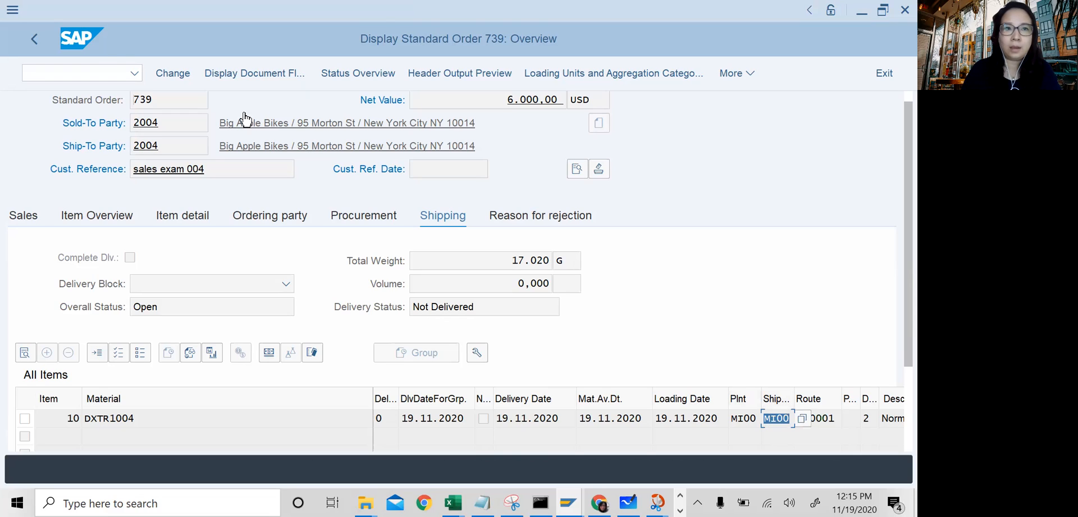
{"action": "left_click", "coordinate": [74, 77]}
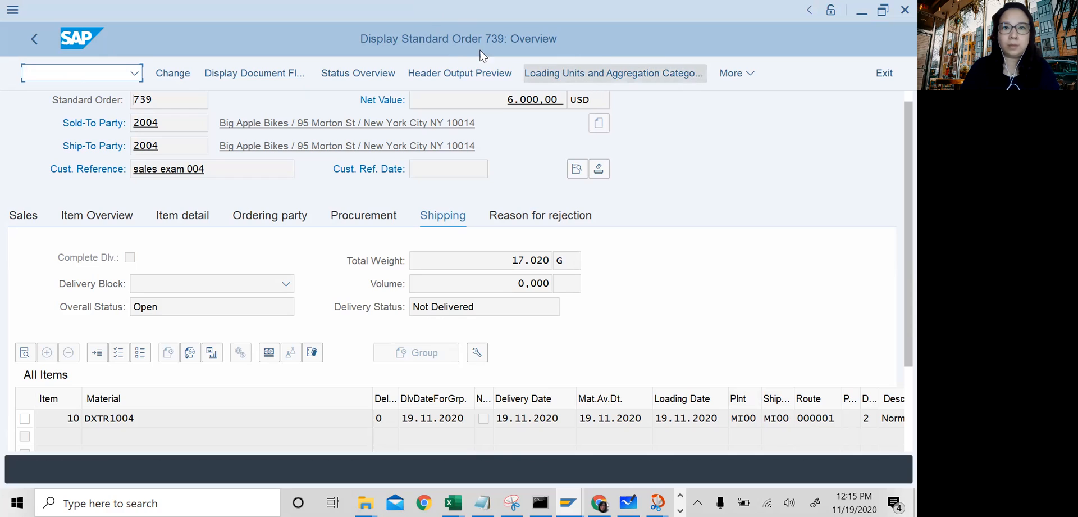
{"action": "left_click", "coordinate": [375, 76]}
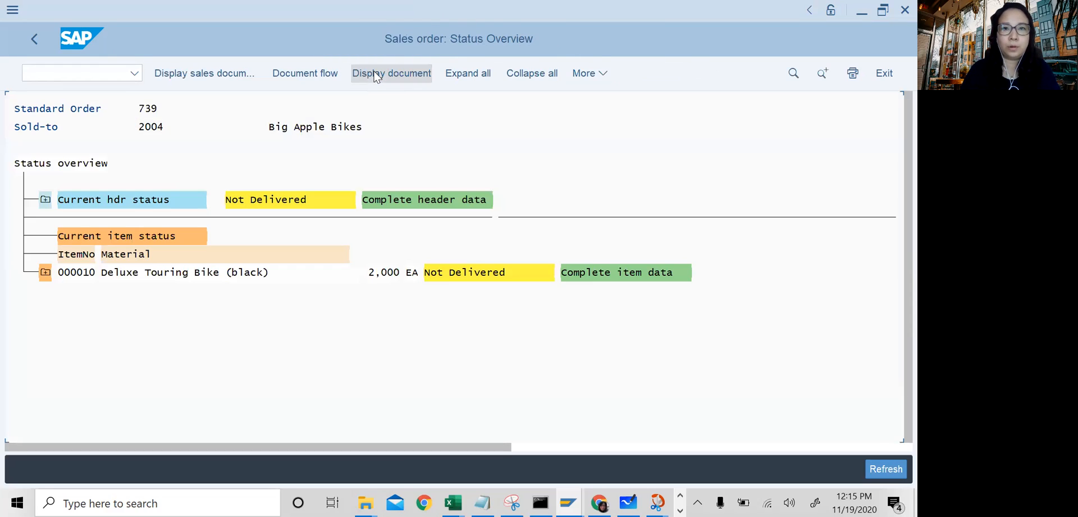
Check the order's document flow, return to the order and open the Create Outbound Delivery with Order Reference transaction in a new session.
{"action": "left_click", "coordinate": [312, 75]}
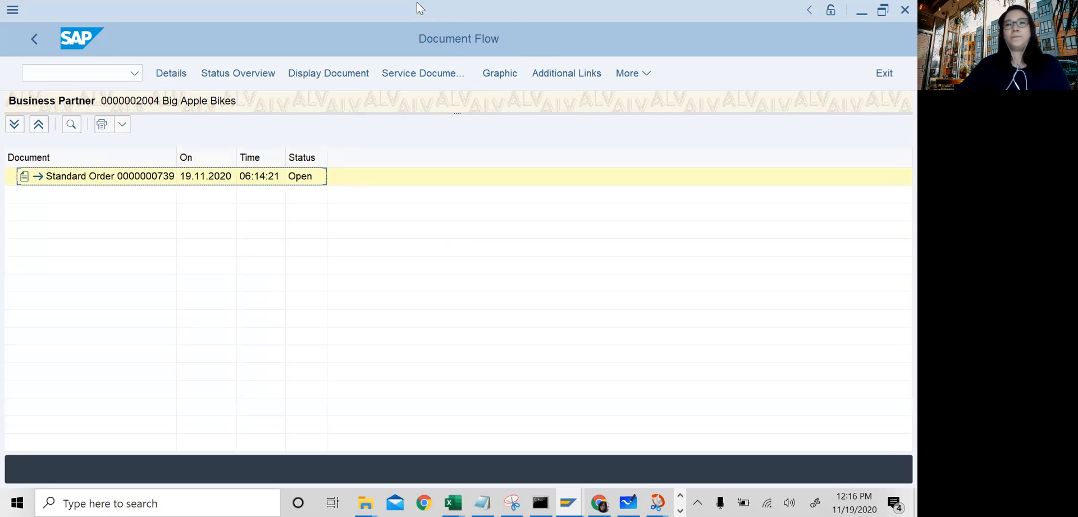
{"action": "left_click", "coordinate": [42, 44]}
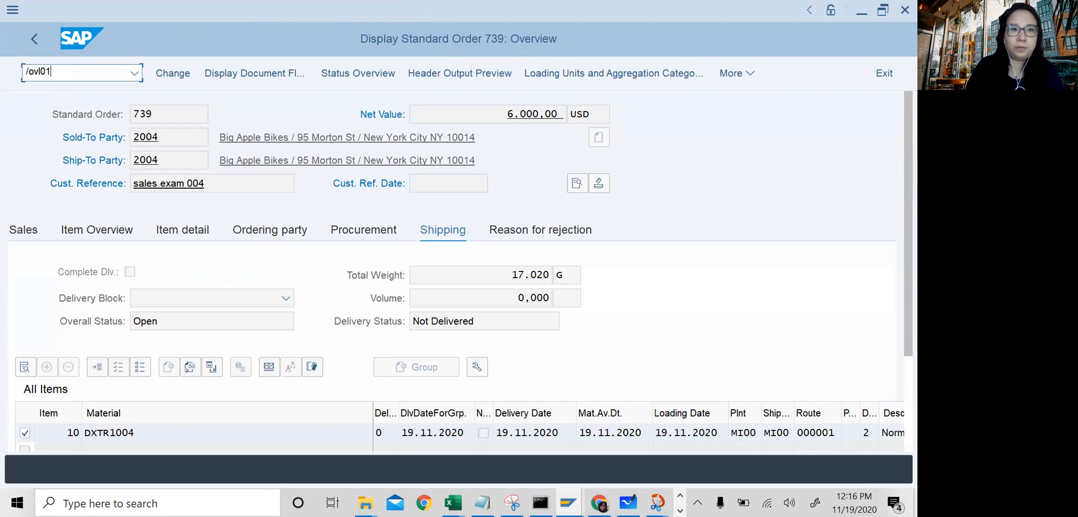
{"action": "key", "text": "Return"}
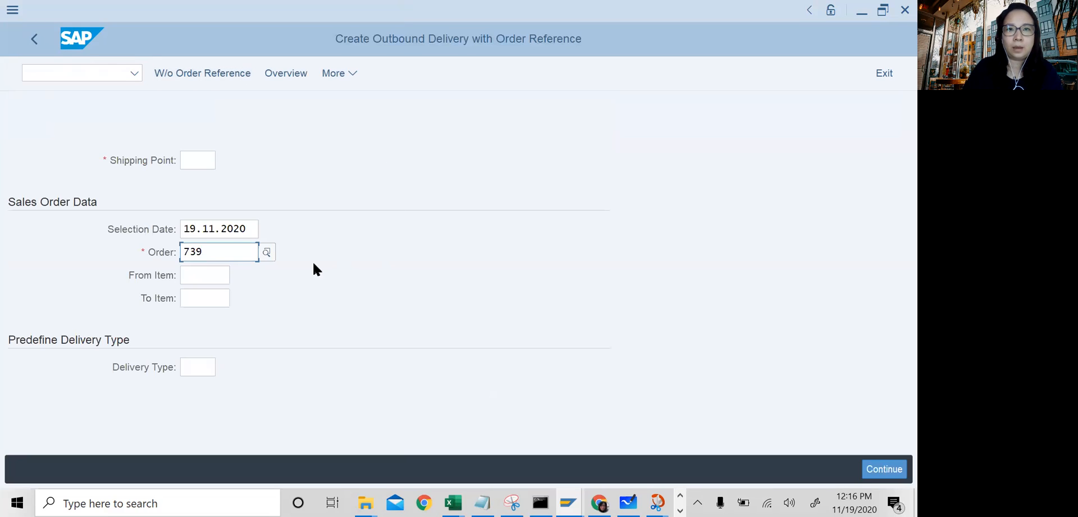
Look up the shipping point in the order's shipping data and set the delivery's shipping point to MI00 (SP Miami).
{"action": "left_click", "coordinate": [195, 161]}
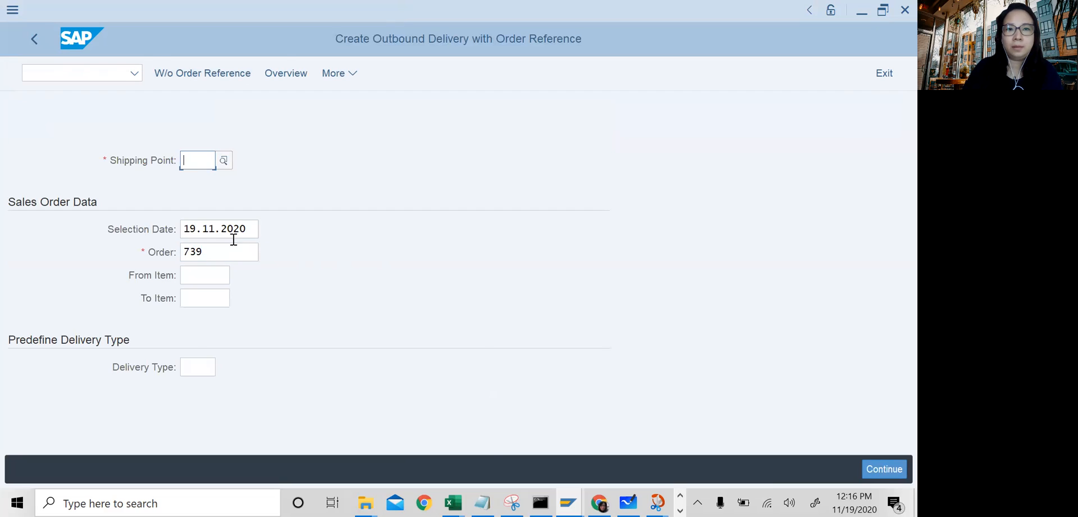
{"action": "key", "text": "alt+Tab"}
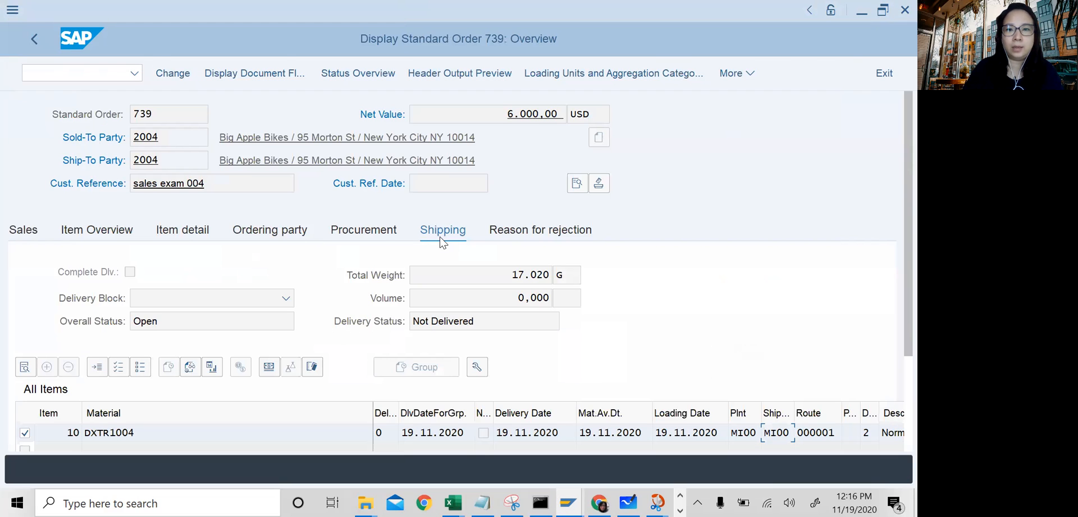
{"action": "left_click", "coordinate": [770, 432]}
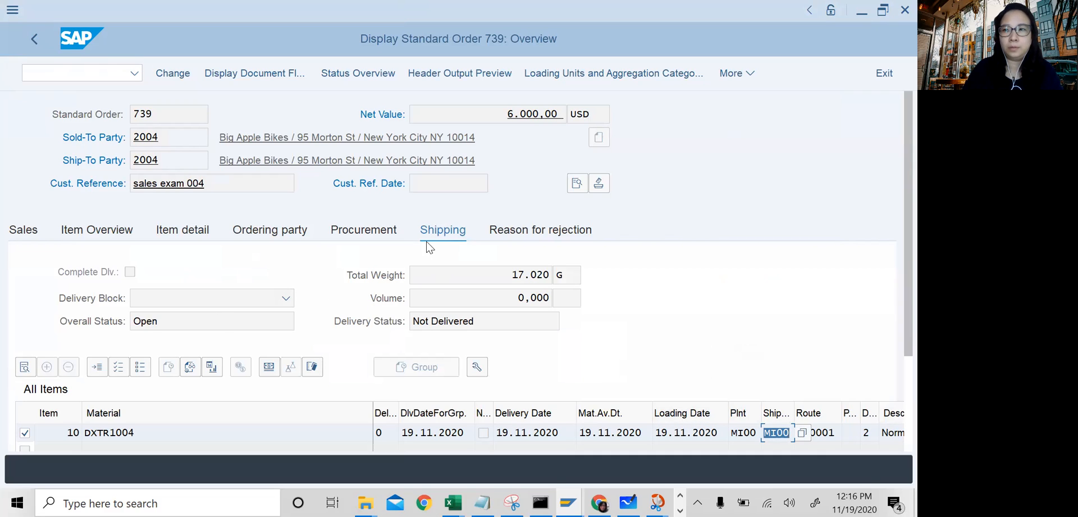
{"action": "key", "text": "alt+Tab"}
{"action": "type", "text": "Mi00"}
{"action": "key", "text": "Return"}
{"action": "left_click", "coordinate": [180, 161]}
{"action": "type", "text": "Mi"}
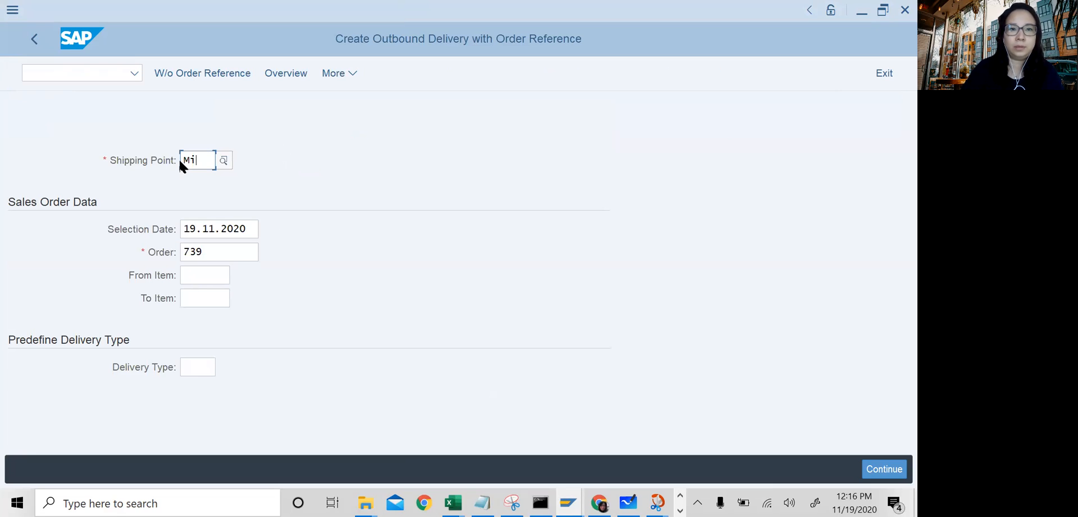
{"action": "left_click", "coordinate": [225, 162]}
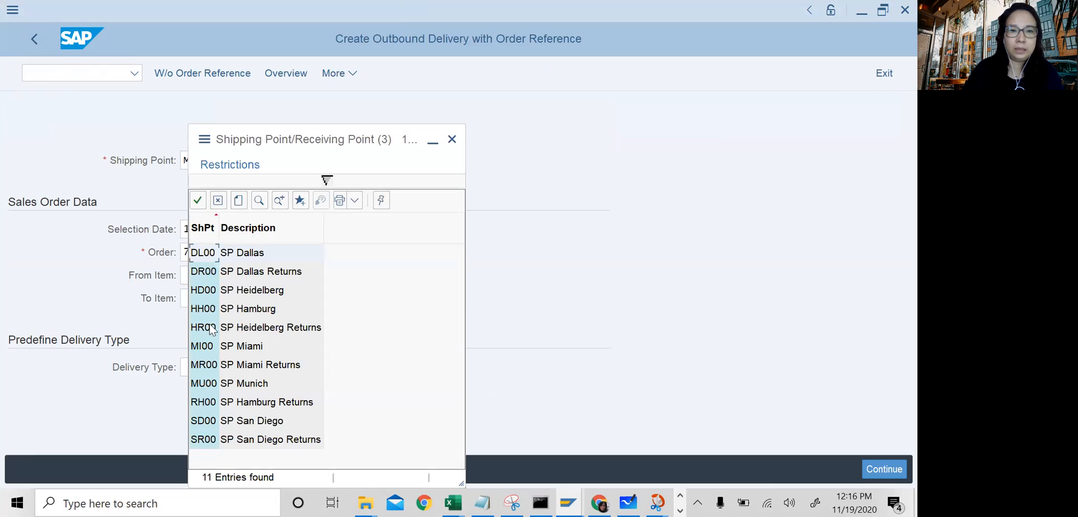
{"action": "double_click", "coordinate": [206, 349]}
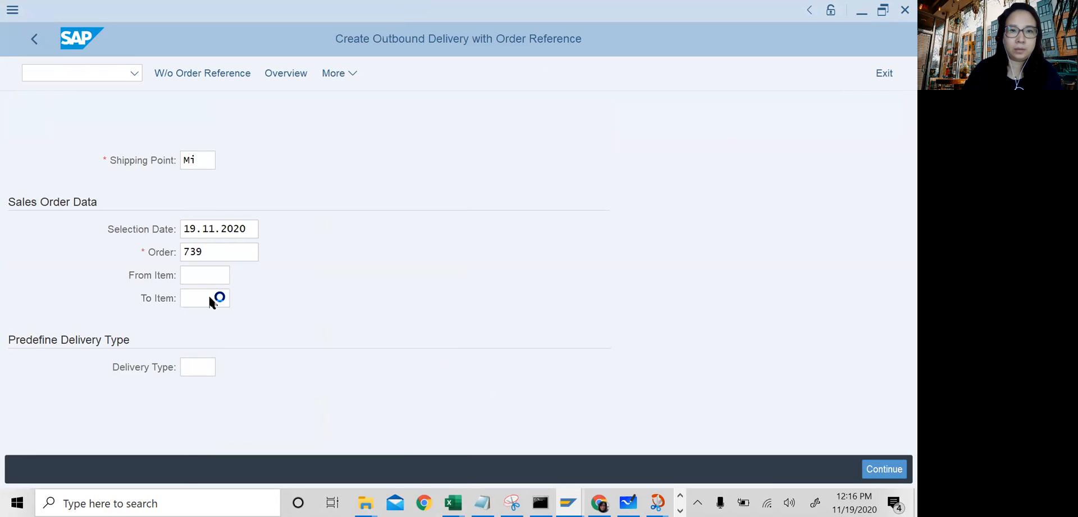
Compare the selection date with the order's delivery date and create the outbound delivery from the referenced sales order.
{"action": "key", "text": "alt+Tab"}
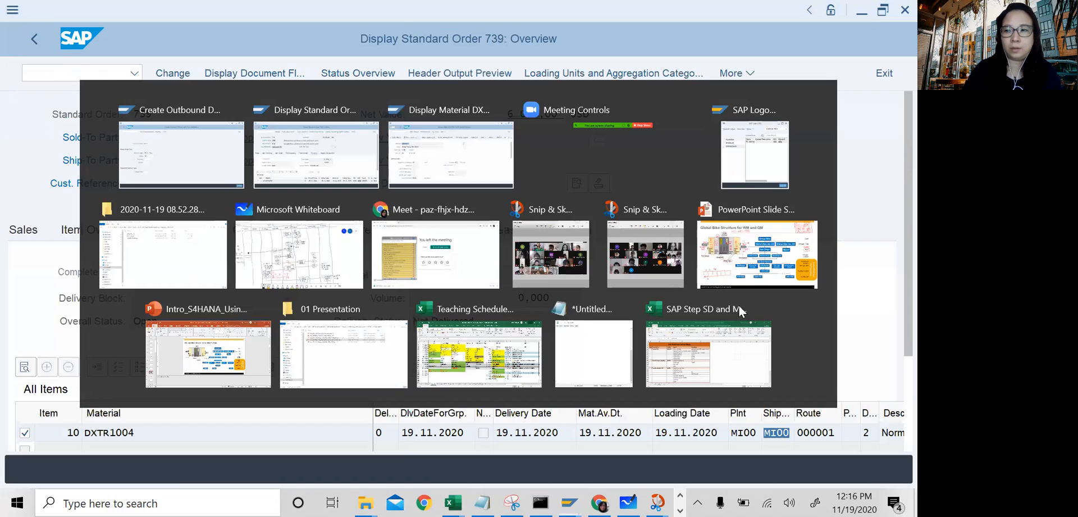
{"action": "scroll", "coordinate": [894, 202], "scroll_direction": "down", "scroll_amount": 3}
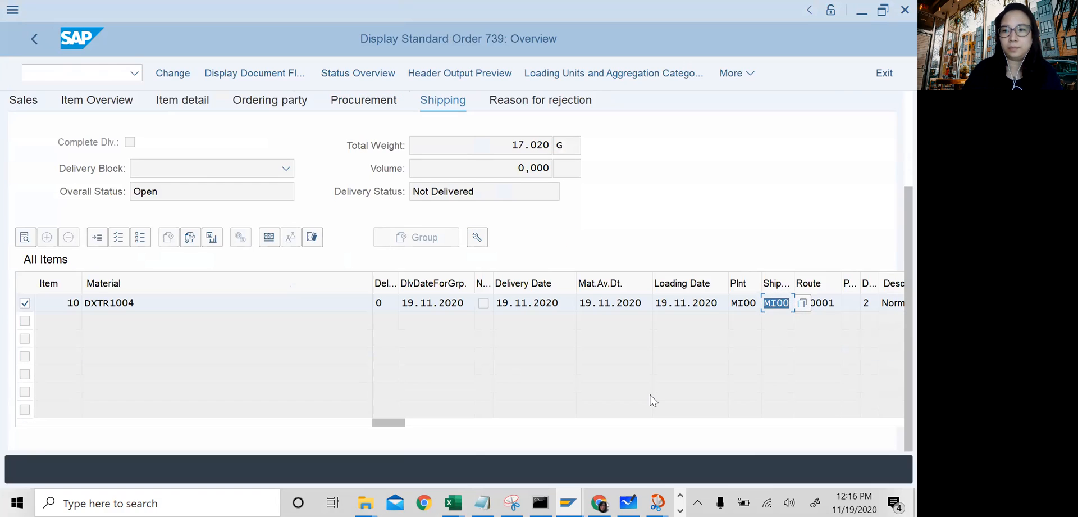
{"action": "left_click_drag", "start_coordinate": [501, 303], "coordinate": [566, 297]}
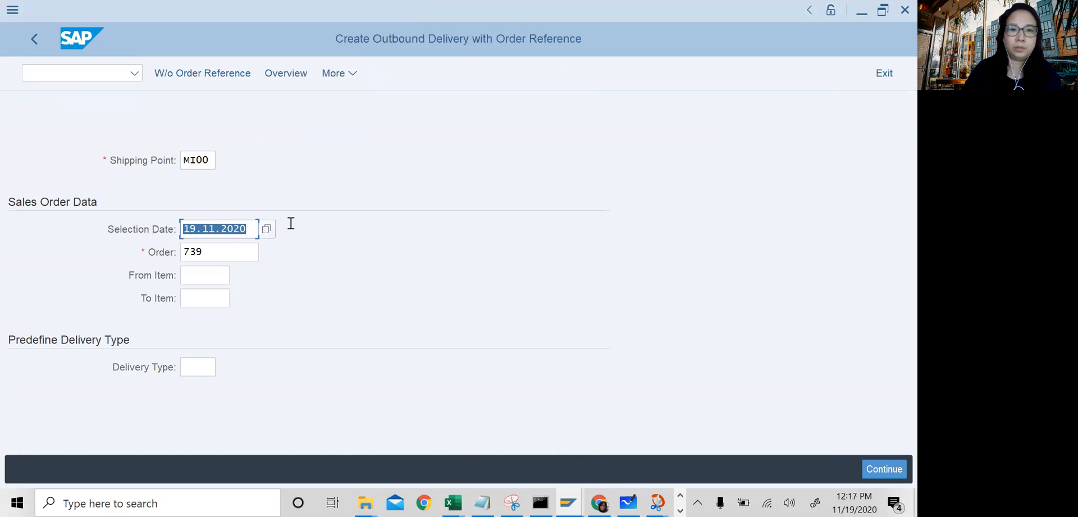
{"action": "left_click_drag", "start_coordinate": [210, 251], "coordinate": [182, 252]}
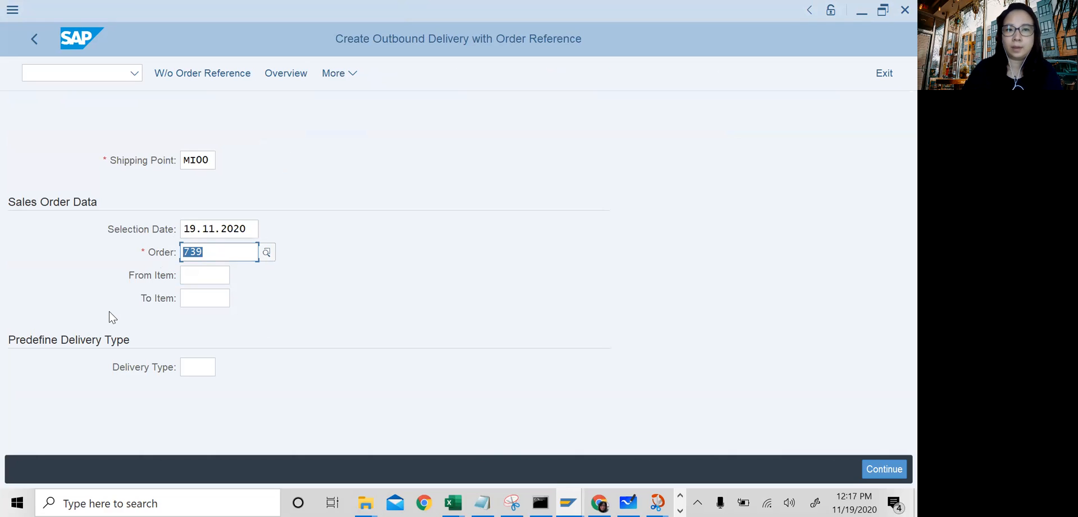
{"action": "key", "text": "Return"}
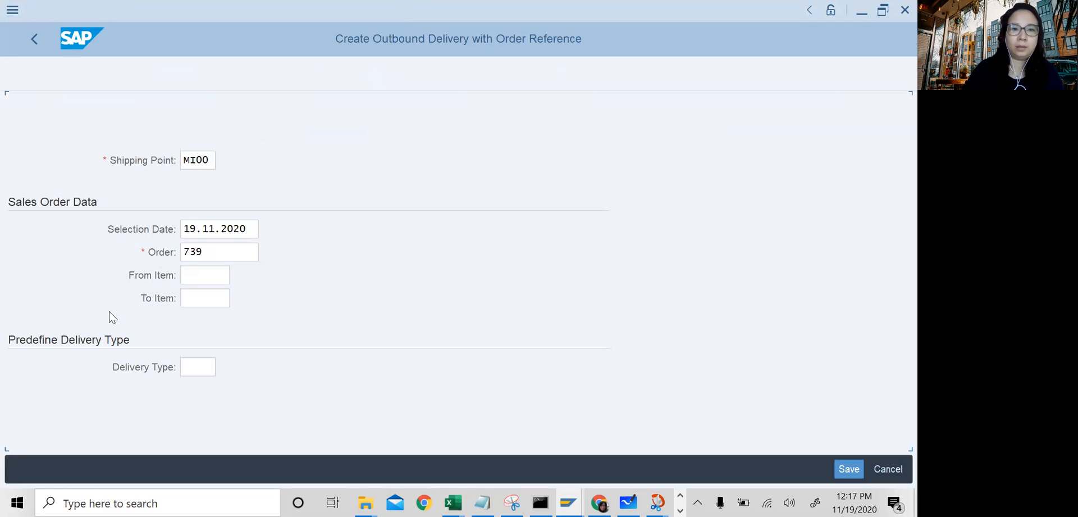
{"action": "left_click", "coordinate": [155, 336]}
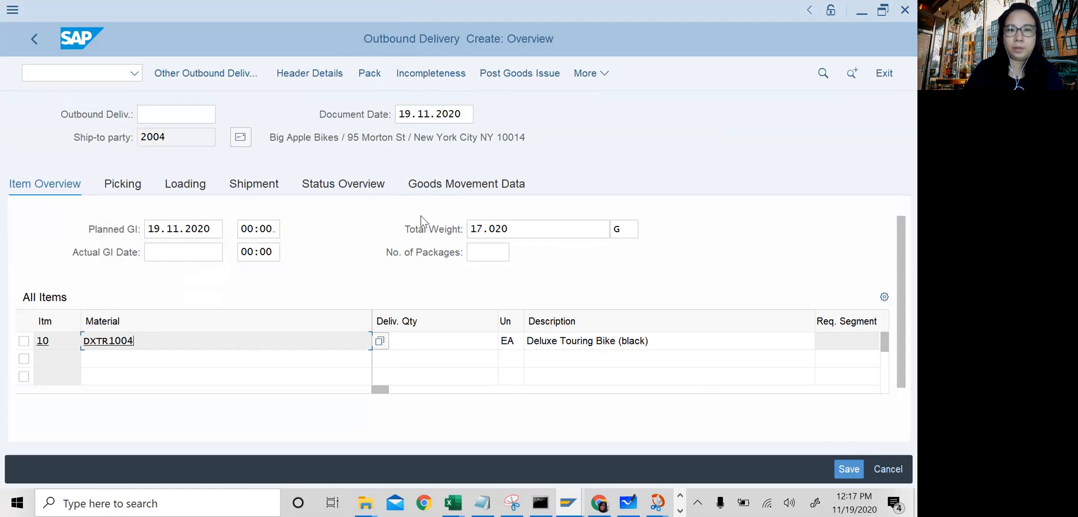
Review the overall picking status in the outbound delivery's picking data.
{"action": "left_click", "coordinate": [123, 185]}
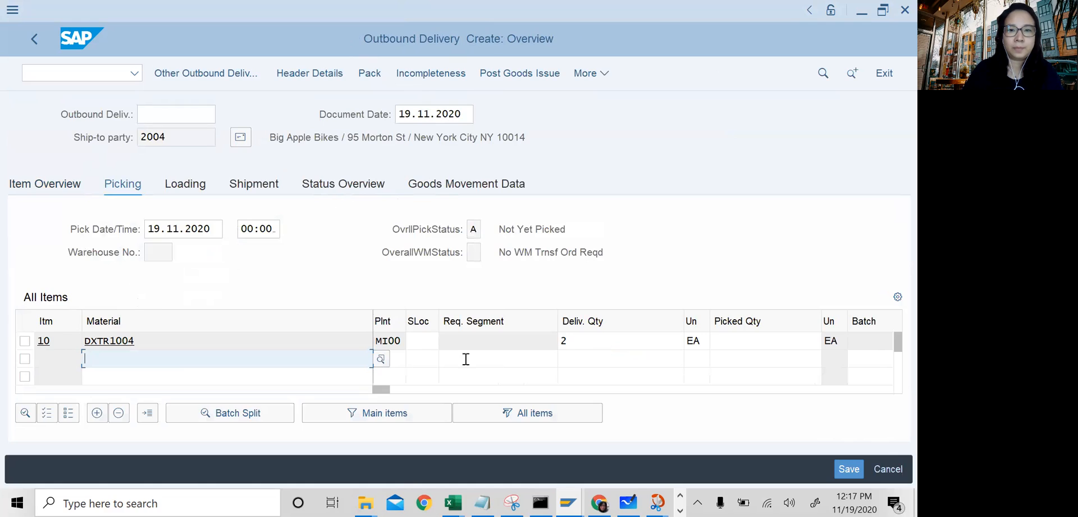
{"action": "left_click", "coordinate": [478, 227]}
{"action": "left_click", "coordinate": [527, 228]}
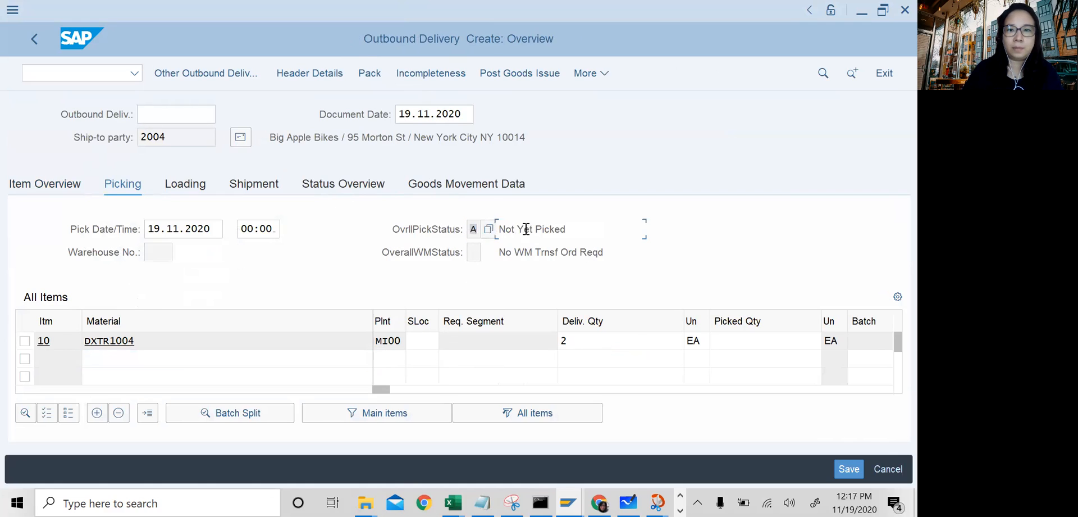
{"action": "left_click_drag", "start_coordinate": [500, 229], "coordinate": [590, 224]}
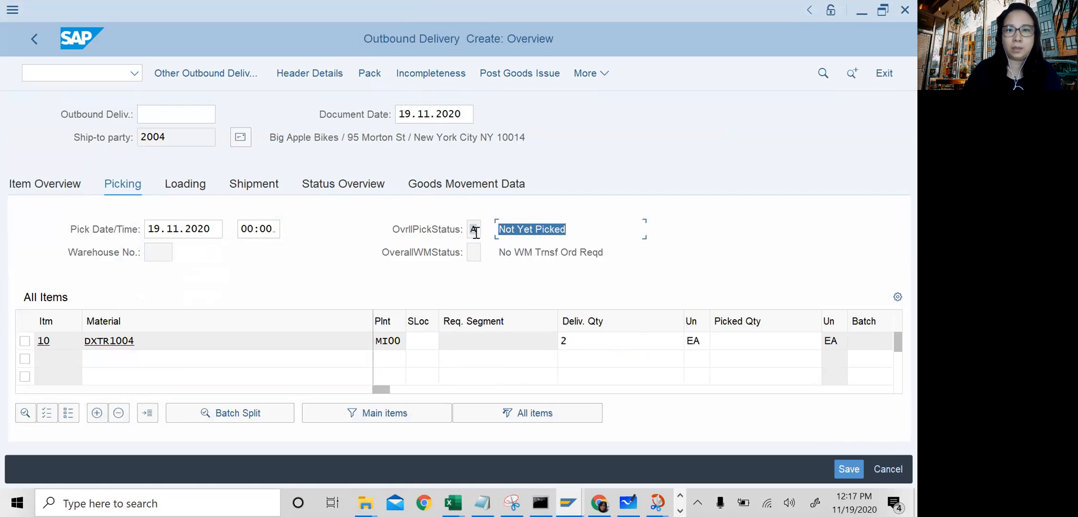
Try to post the goods issue, read the messages in the goods movement error log and return to the delivery.
{"action": "left_click", "coordinate": [514, 76]}
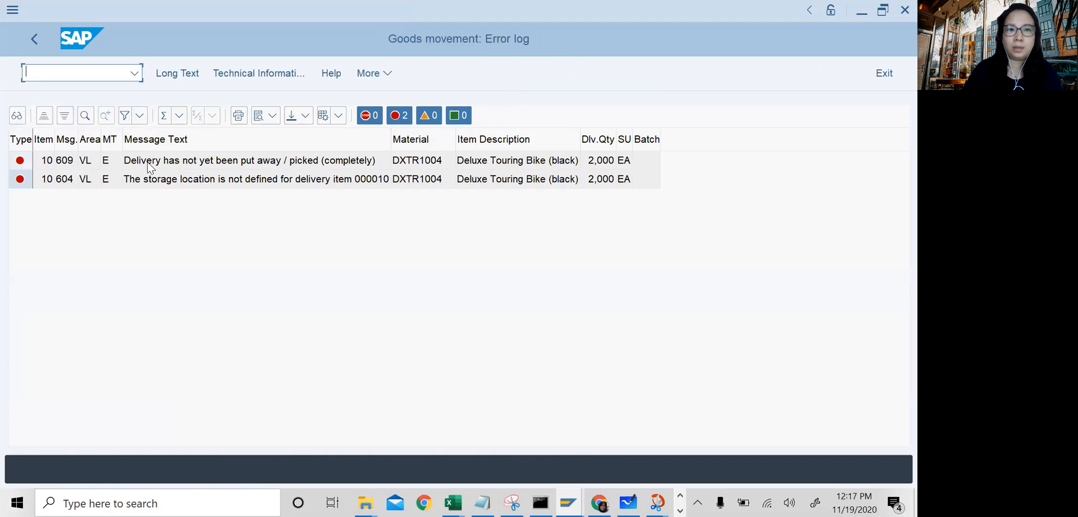
{"action": "left_click", "coordinate": [279, 160]}
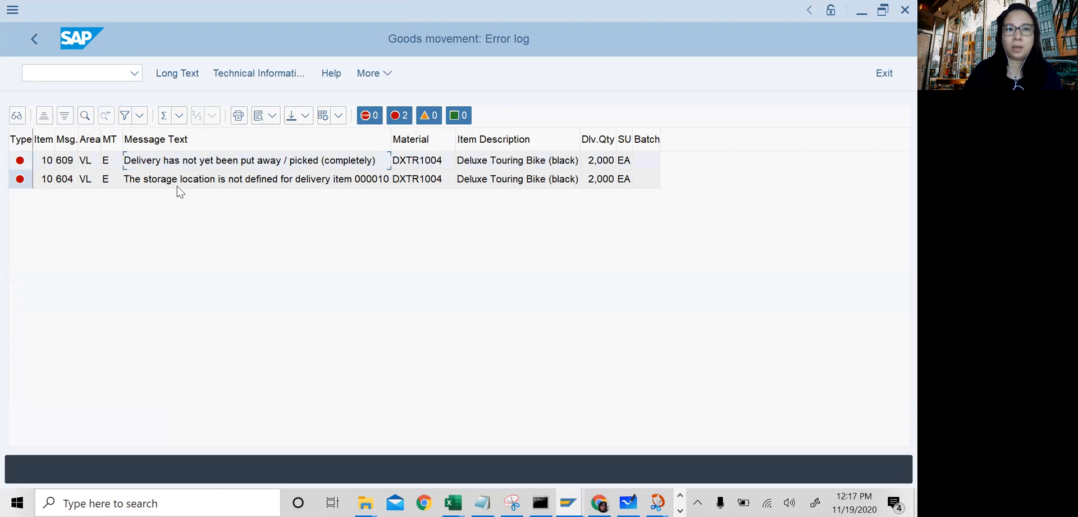
{"action": "left_click", "coordinate": [153, 182]}
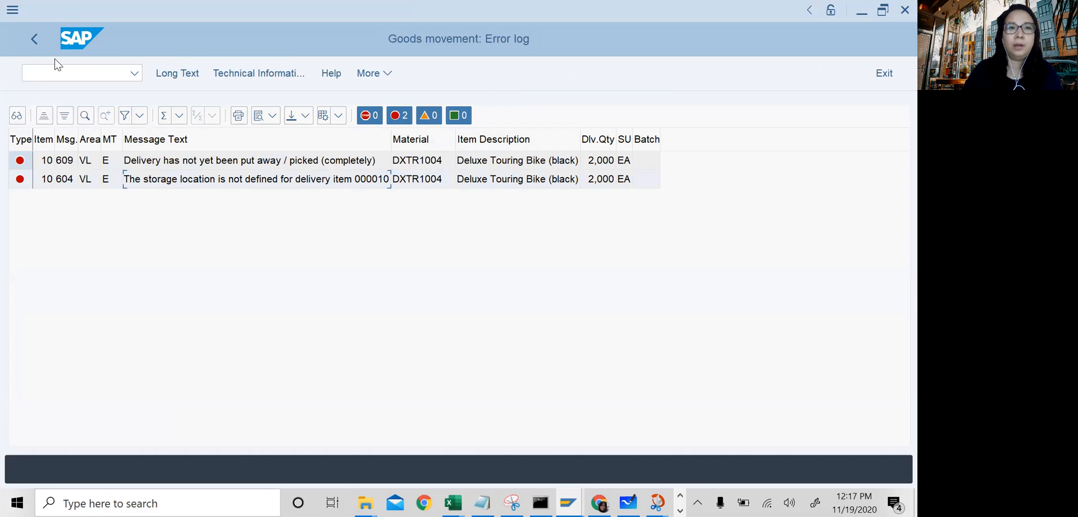
{"action": "left_click", "coordinate": [34, 39]}
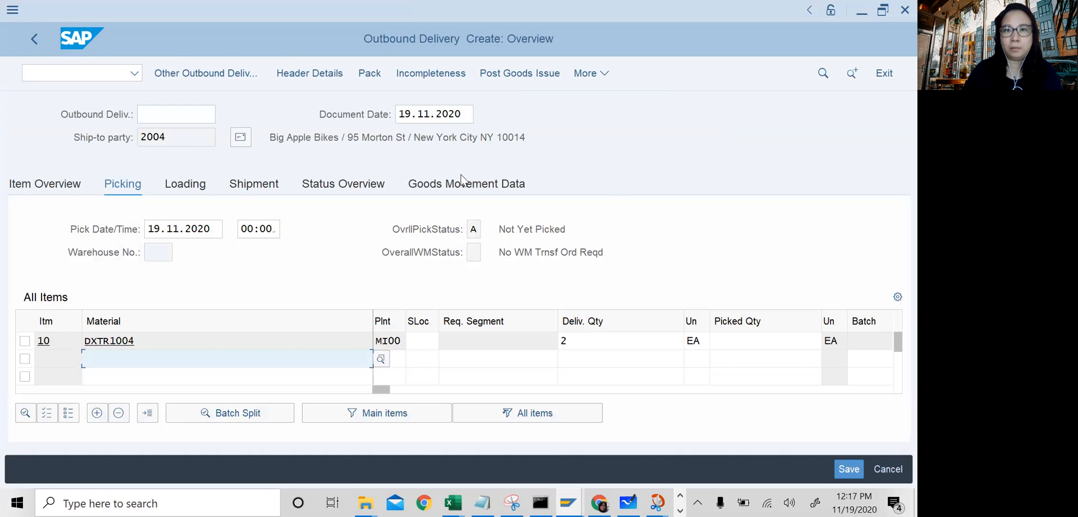
Assign storage location FG00 to the DXTR1004 delivery item and enter a picked quantity of 2.
{"action": "left_click", "coordinate": [421, 343]}
{"action": "left_click", "coordinate": [447, 341]}
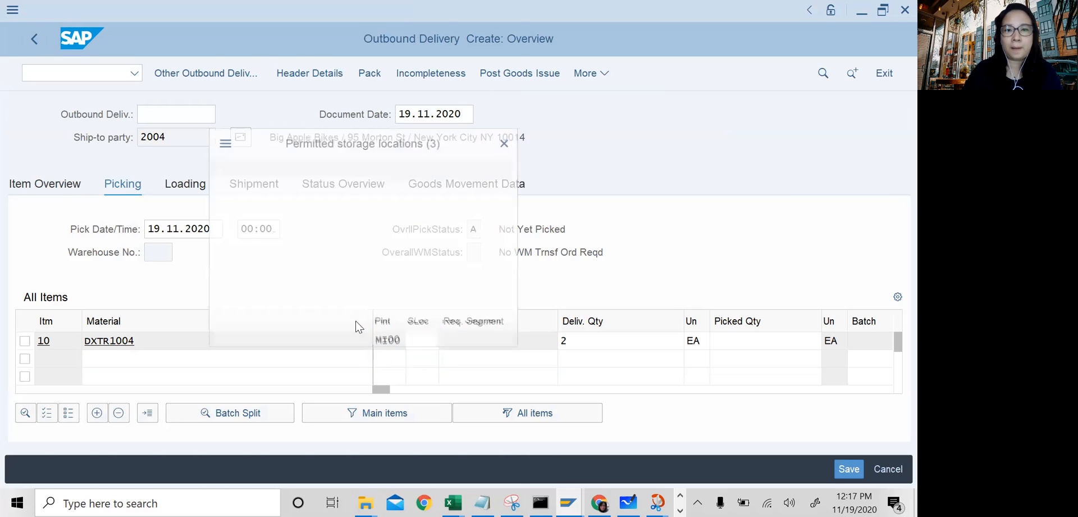
{"action": "double_click", "coordinate": [226, 135]}
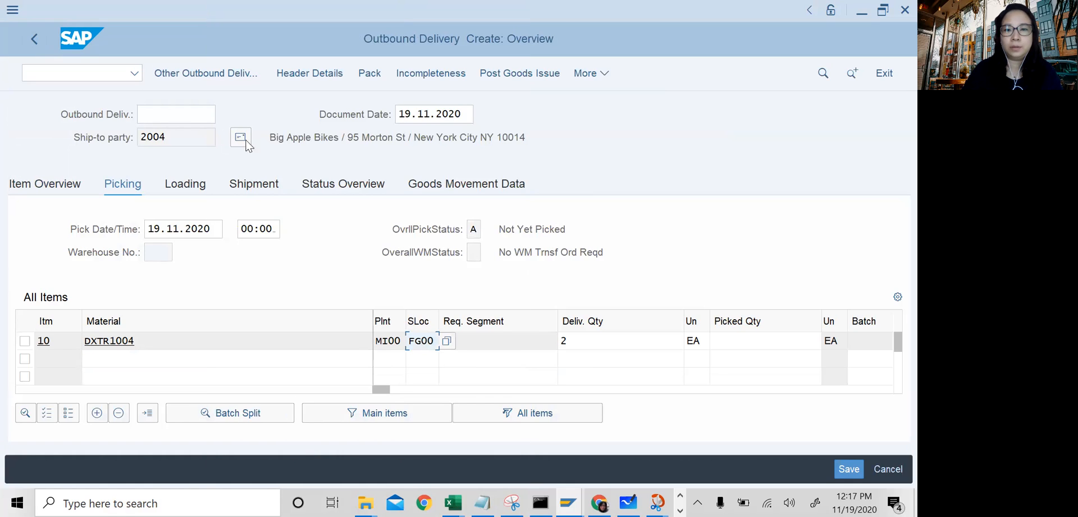
{"action": "left_click", "coordinate": [739, 341]}
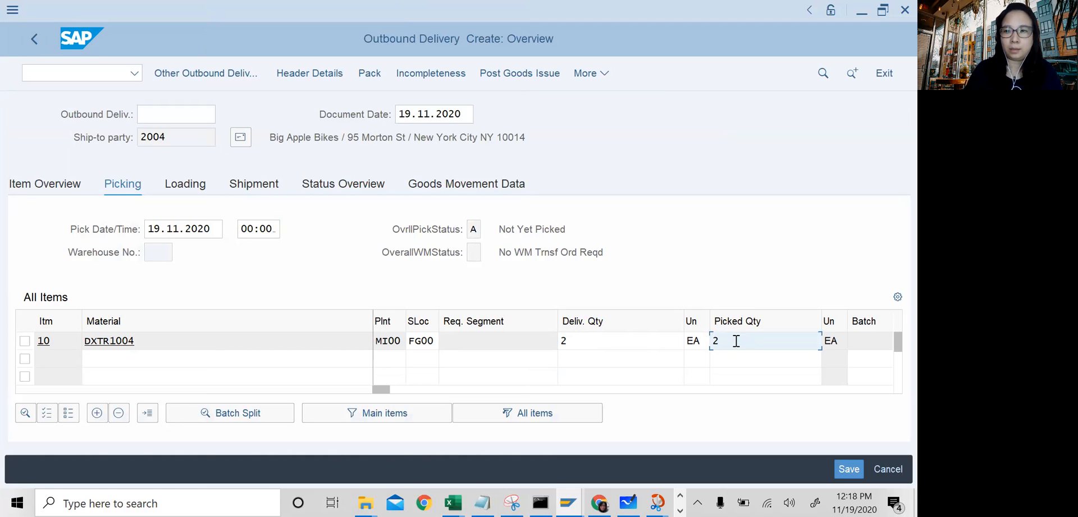
{"action": "key", "text": "Return"}
Check the overall picking status and picked quantity, and save the outbound delivery.
{"action": "left_click_drag", "start_coordinate": [470, 229], "coordinate": [500, 242]}
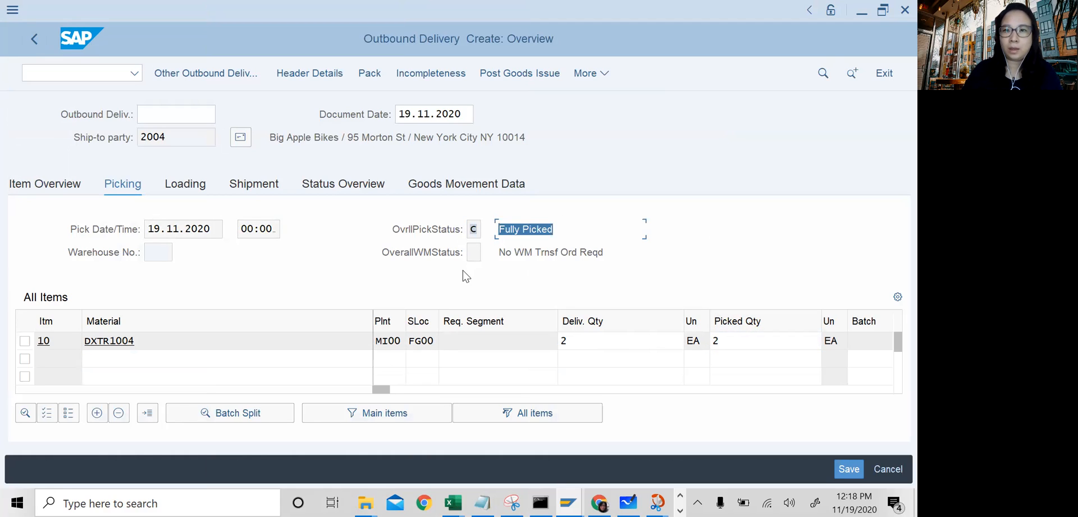
{"action": "left_click", "coordinate": [739, 341]}
{"action": "left_click_drag", "start_coordinate": [739, 341], "coordinate": [696, 337]}
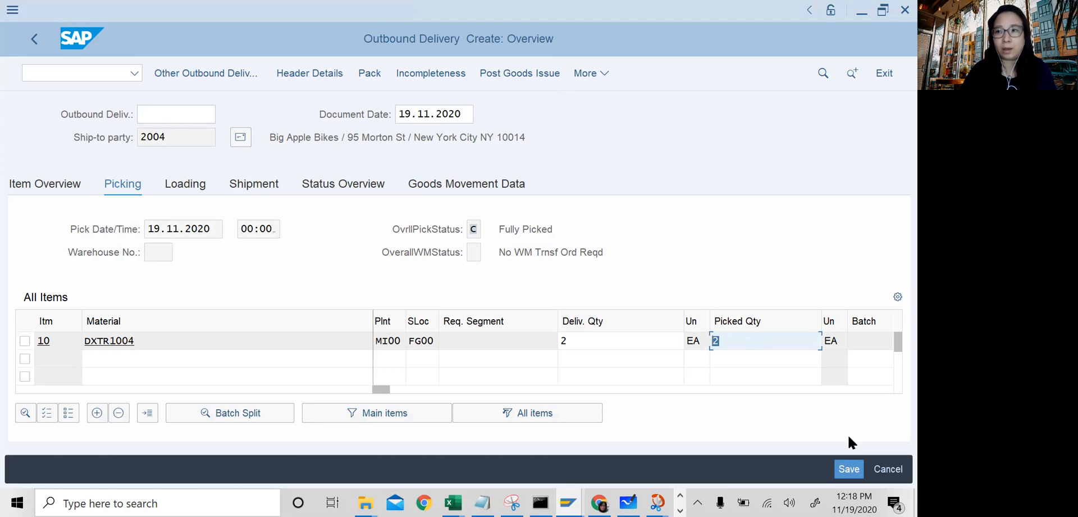
{"action": "left_click", "coordinate": [852, 470]}
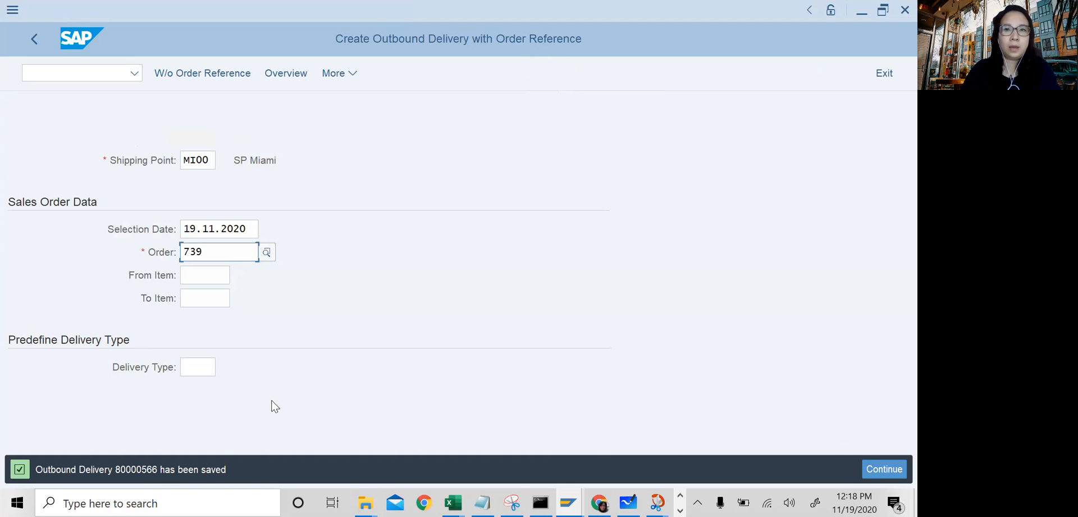
Switch to the order's session, restart Display Sales Documents with transaction VA03 and open the same order's status overview.
{"action": "key", "text": "alt+Tab"}
{"action": "left_click", "coordinate": [332, 145]}
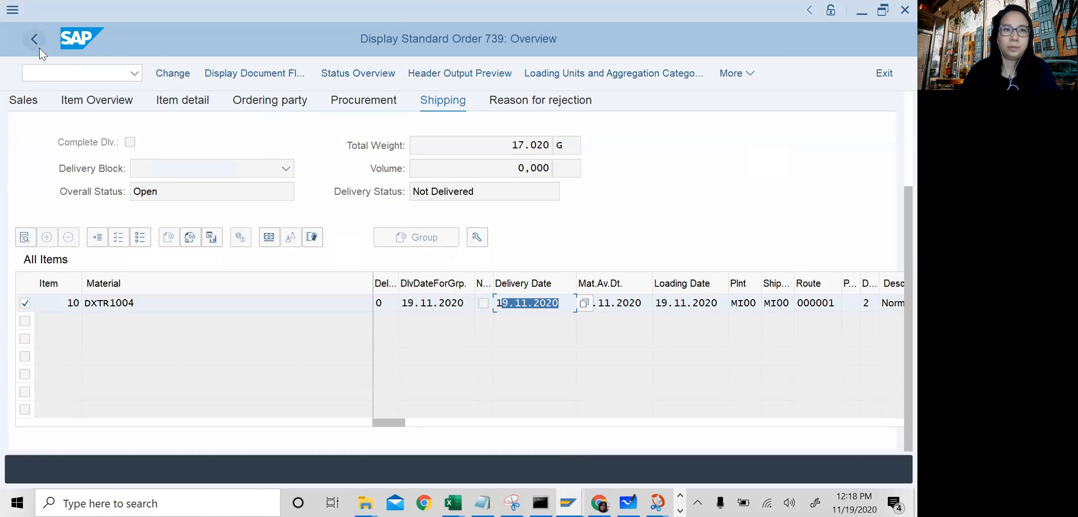
{"action": "left_click", "coordinate": [89, 73]}
{"action": "type", "text": "/nva03"}
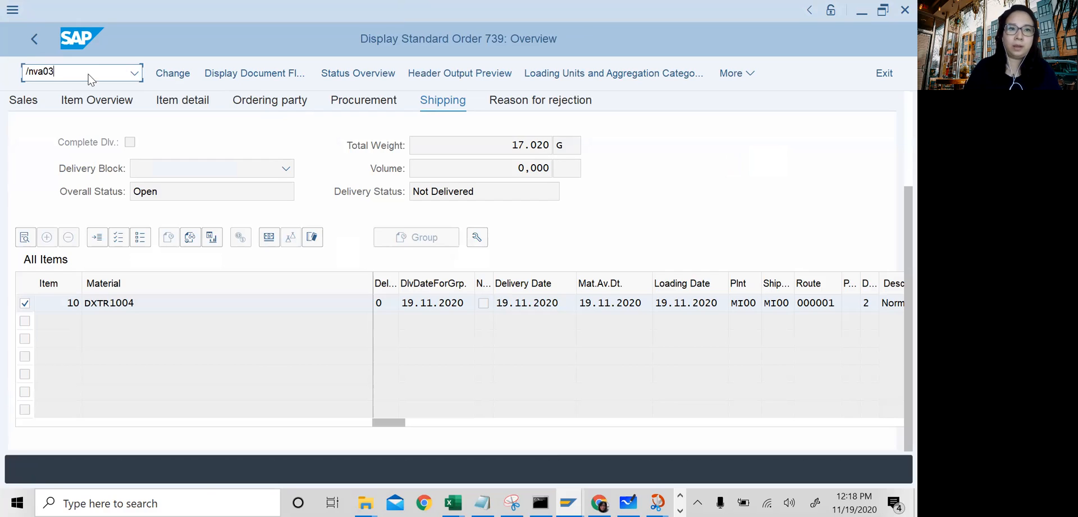
{"action": "key", "text": "Return"}
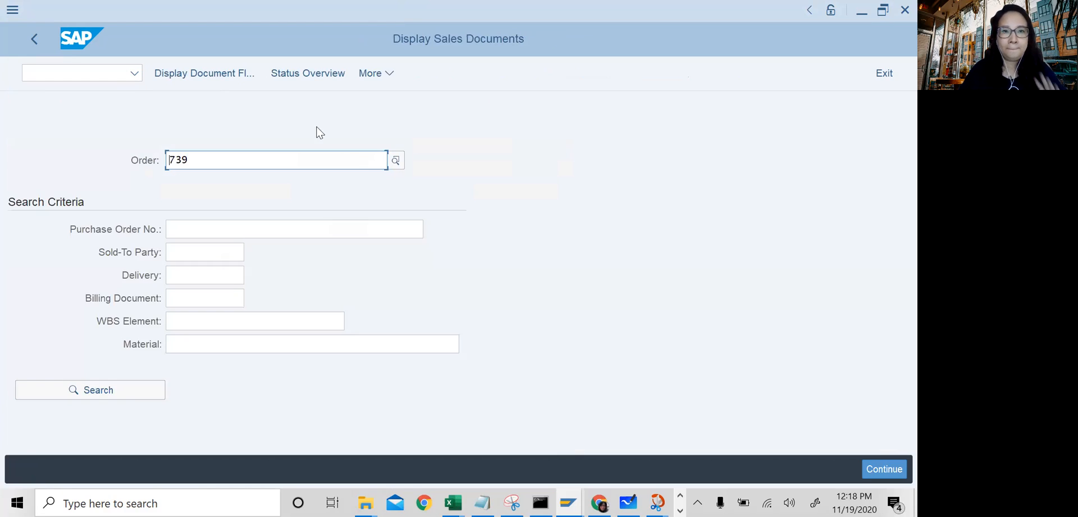
{"action": "left_click", "coordinate": [319, 69]}
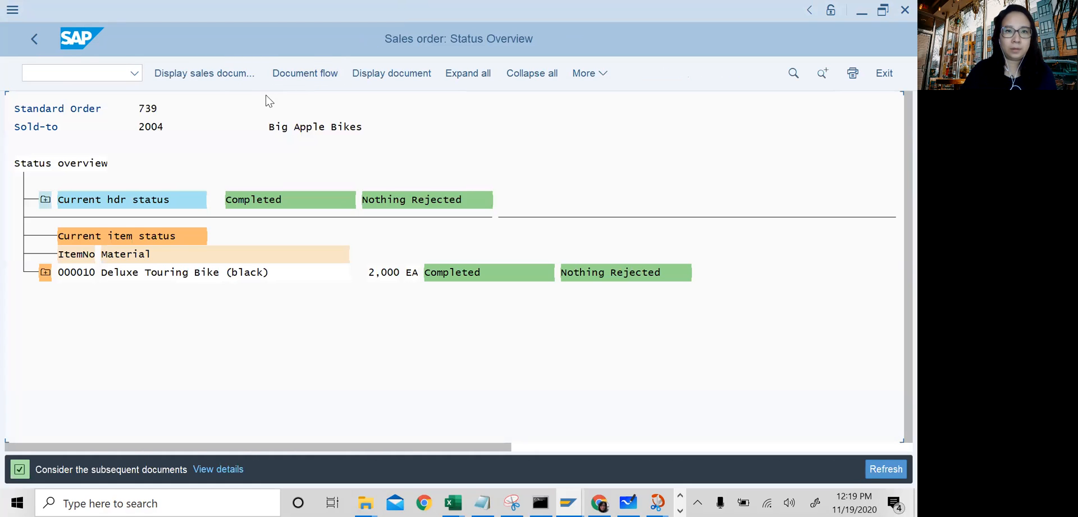
Open the order's document flow and examine the statuses of the standard order, outbound delivery and picking request.
{"action": "left_click", "coordinate": [304, 71]}
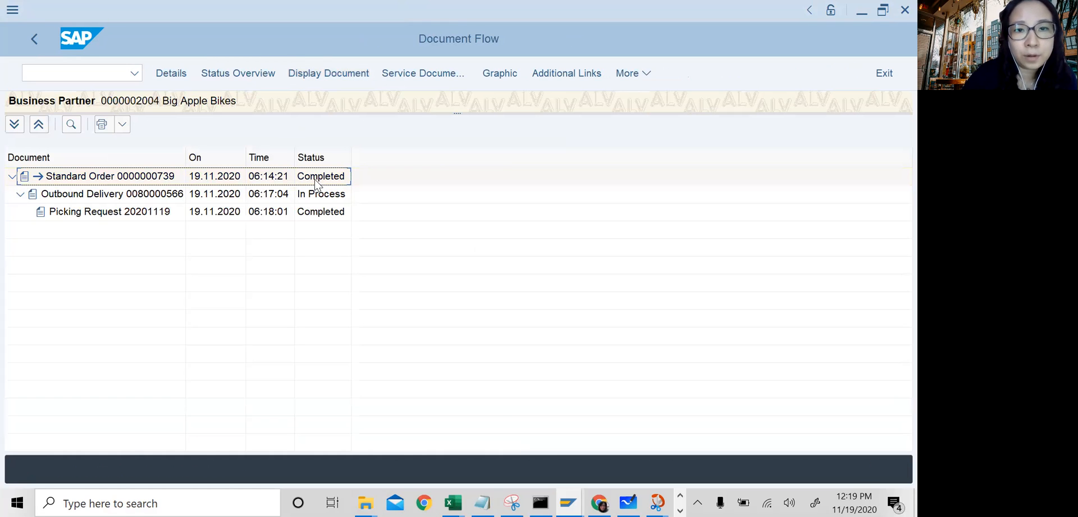
{"action": "left_click", "coordinate": [336, 181]}
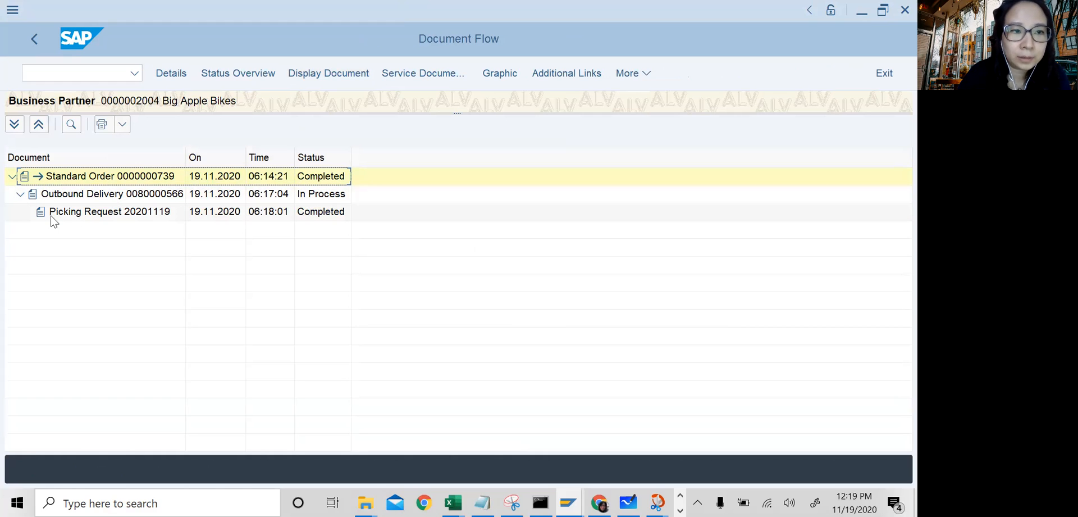
{"action": "left_click", "coordinate": [76, 214]}
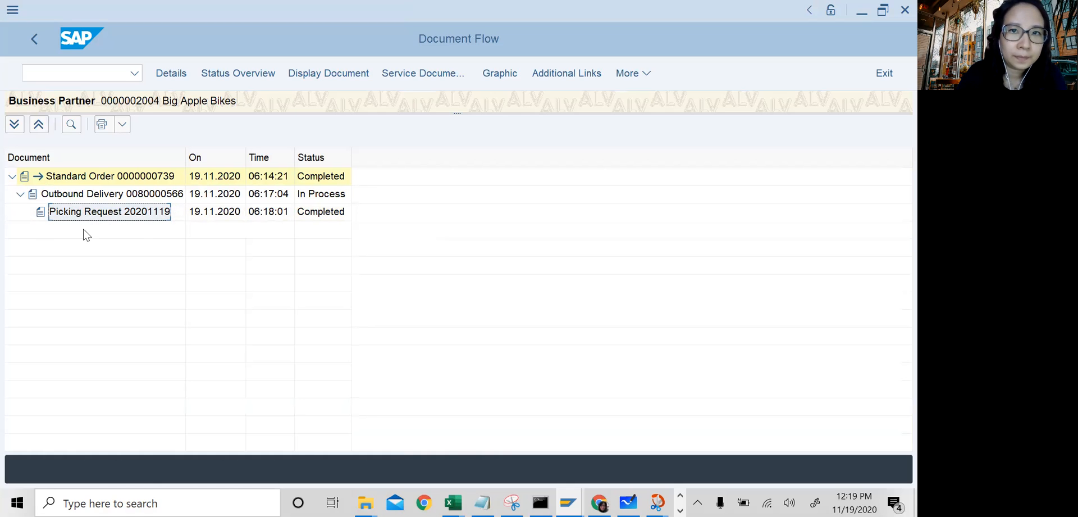
Switch to the delivery session and open the saved outbound delivery for change with transaction VL02N.
{"action": "key", "text": "alt+Tab"}
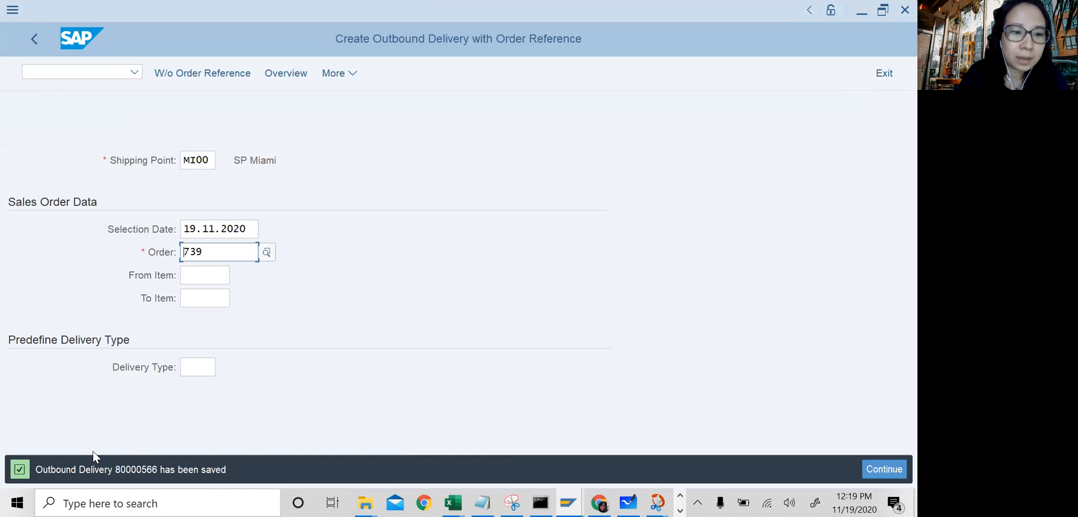
{"action": "left_click", "coordinate": [87, 73]}
{"action": "type", "text": "/nvl02n"}
{"action": "key", "text": "Return"}
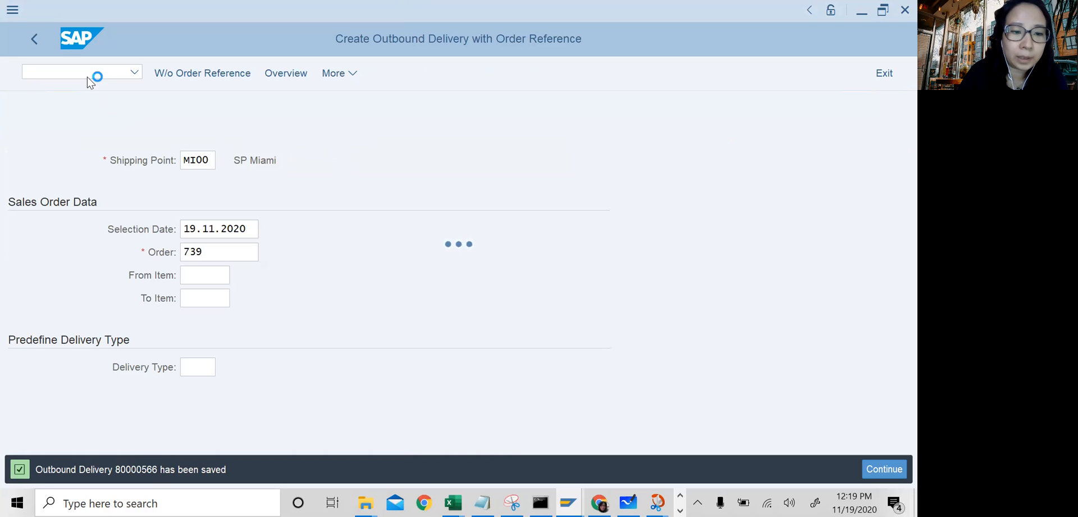
{"action": "key", "text": "Return"}
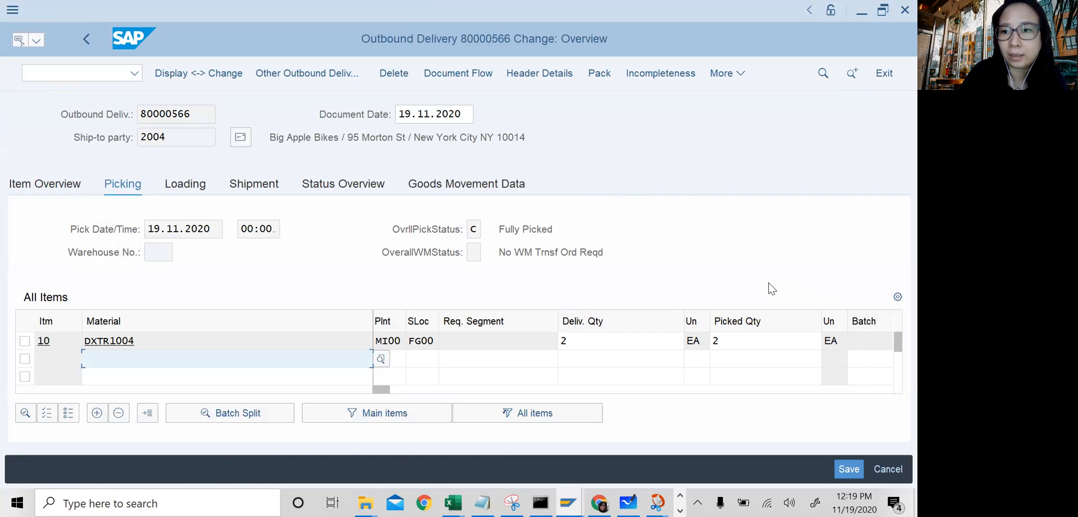
Check the picked quantity and delivery number, and post goods issue for the outbound delivery.
{"action": "left_click", "coordinate": [739, 342]}
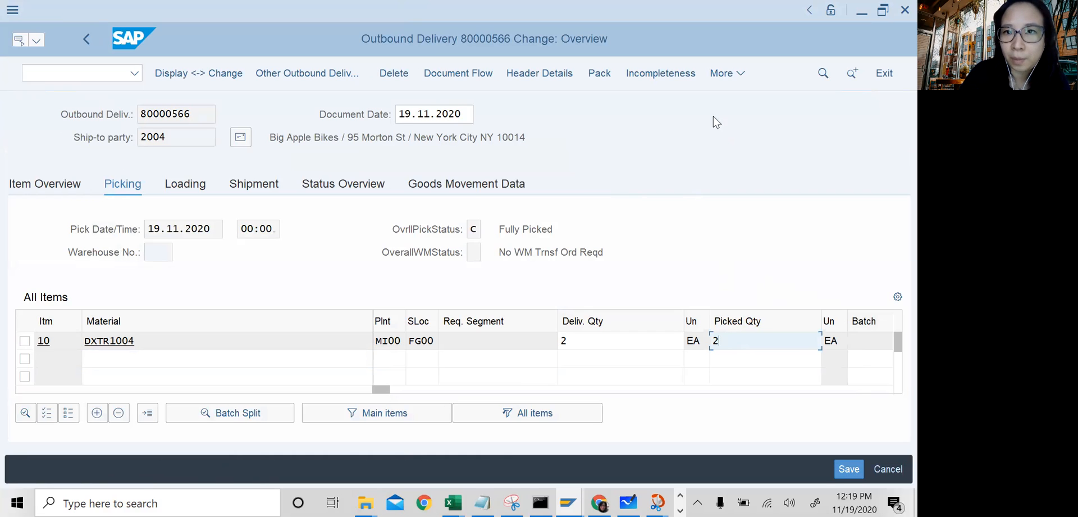
{"action": "left_click", "coordinate": [716, 78]}
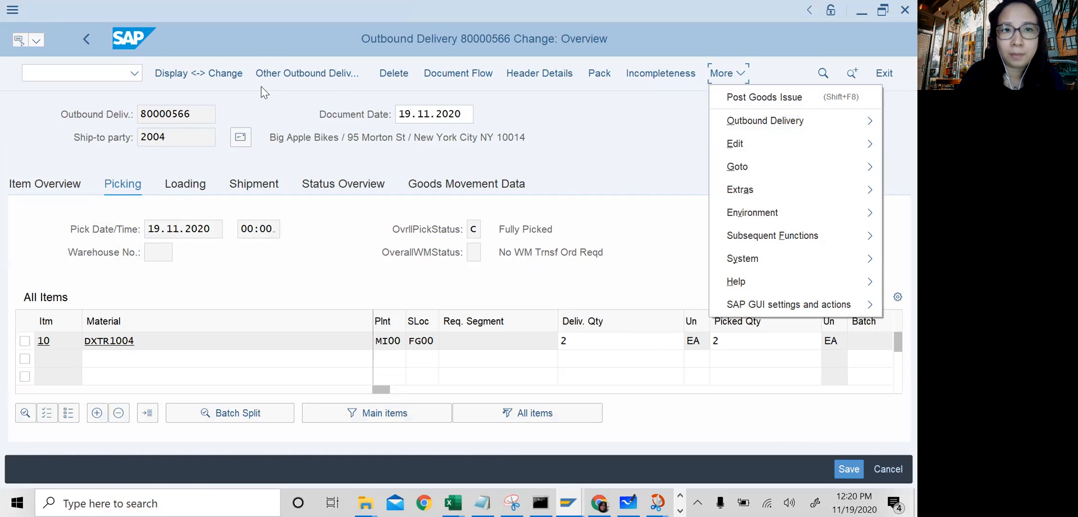
{"action": "left_click", "coordinate": [197, 115]}
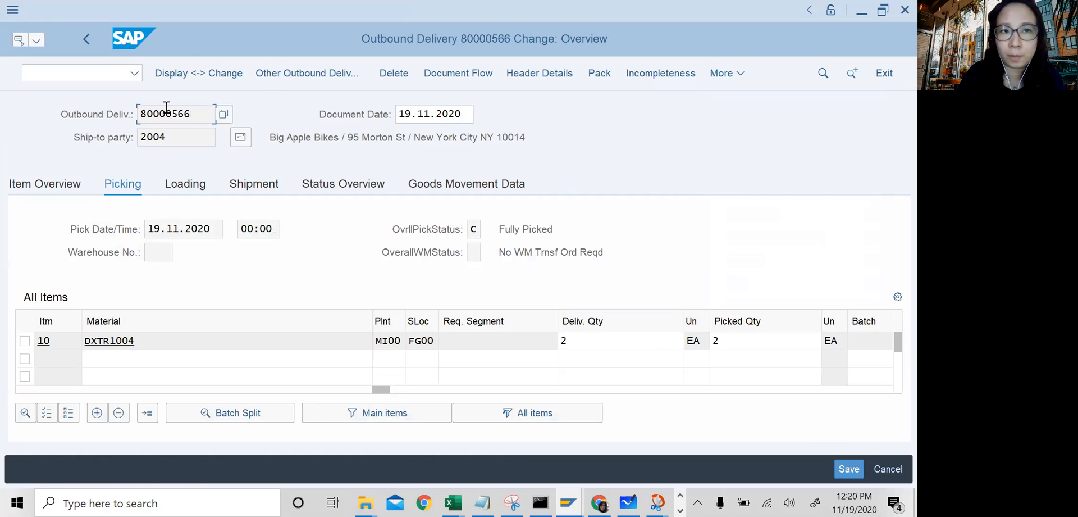
{"action": "left_click", "coordinate": [719, 75]}
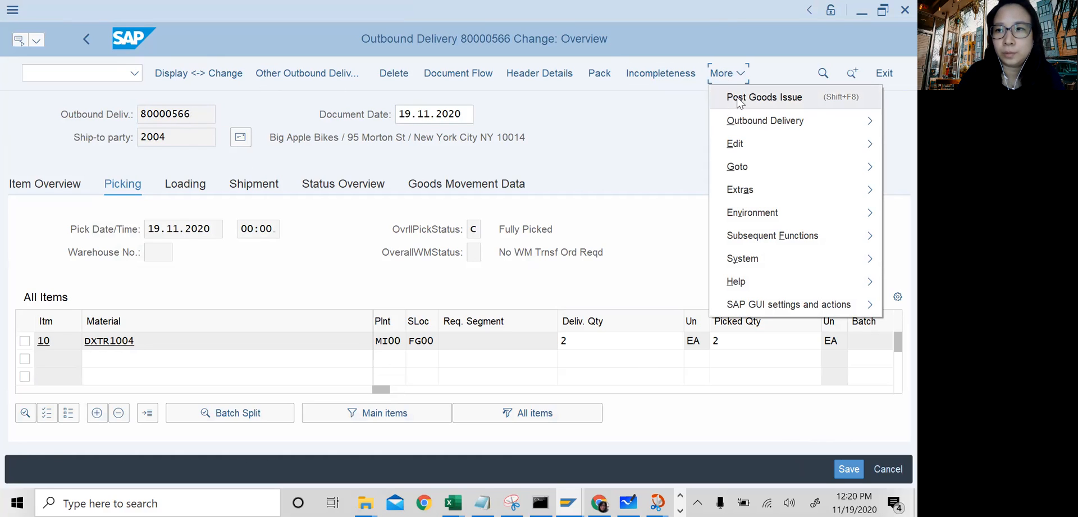
{"action": "left_click", "coordinate": [737, 100]}
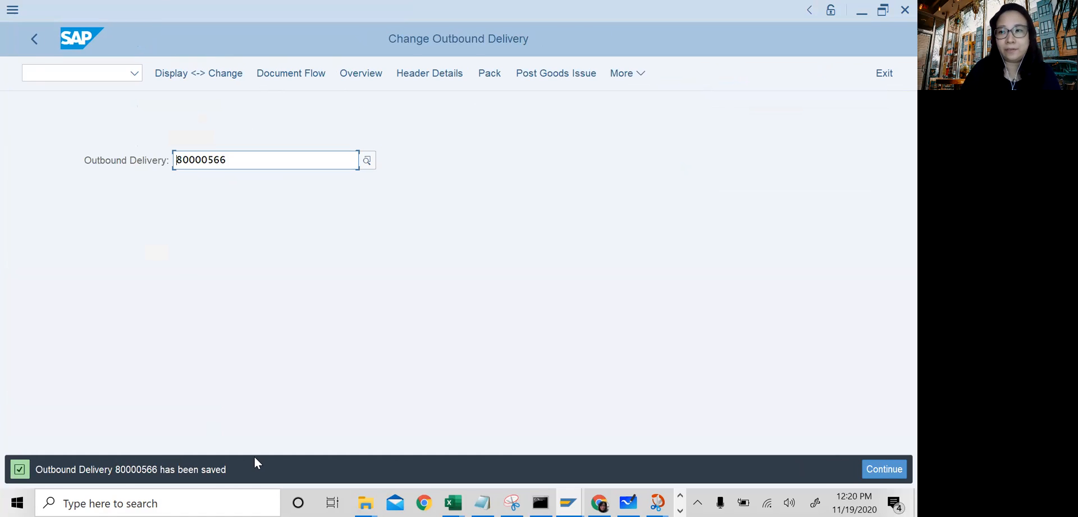
Switch to the order's session, reload the document flow from the status overview and examine the goods issue document's status.
{"action": "key", "text": "alt+Tab"}
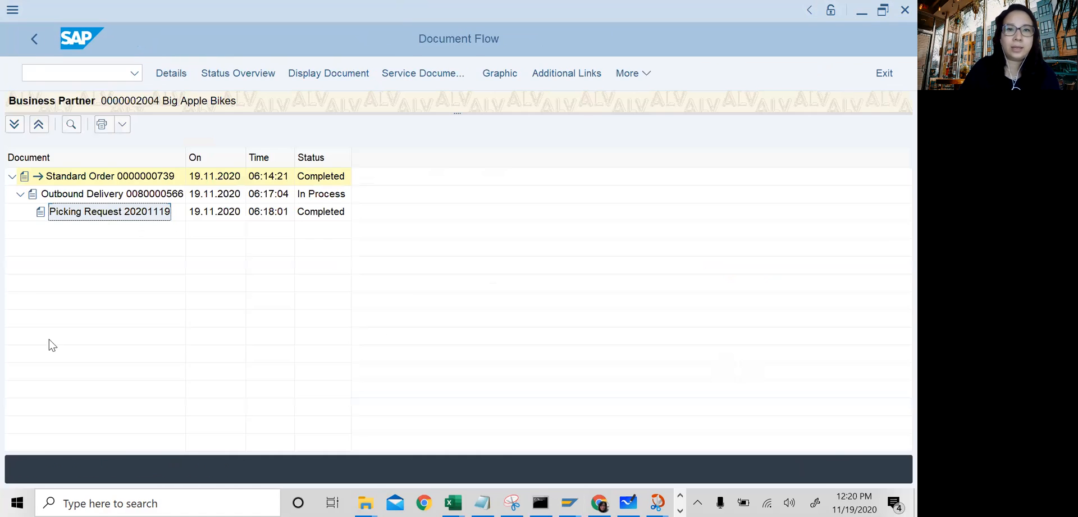
{"action": "left_click", "coordinate": [29, 39]}
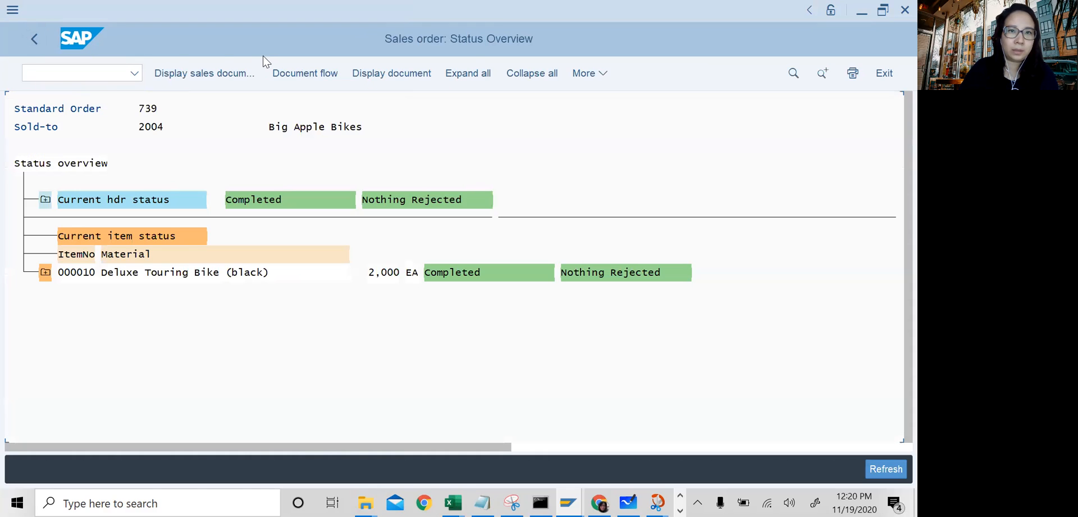
{"action": "left_click", "coordinate": [287, 68]}
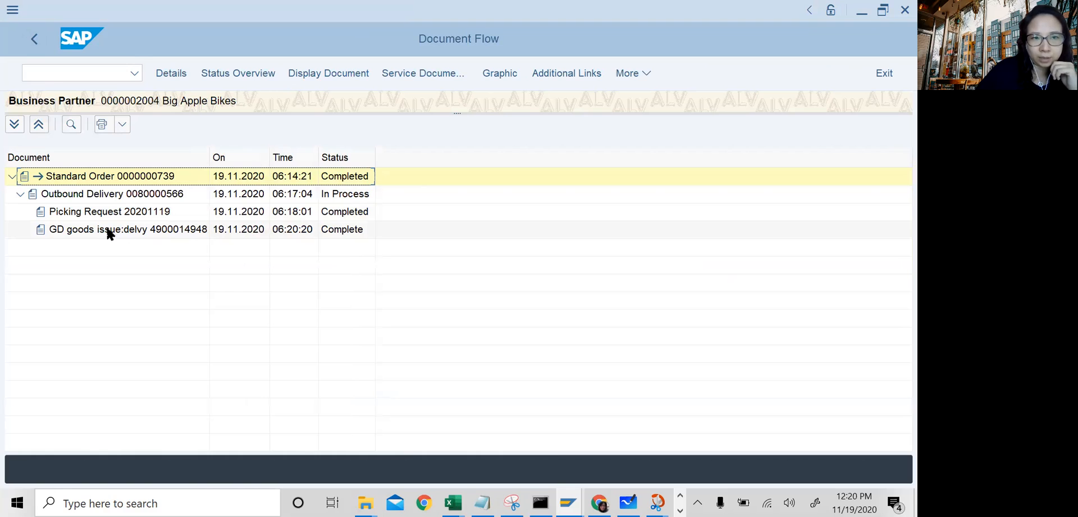
{"action": "left_click", "coordinate": [67, 233]}
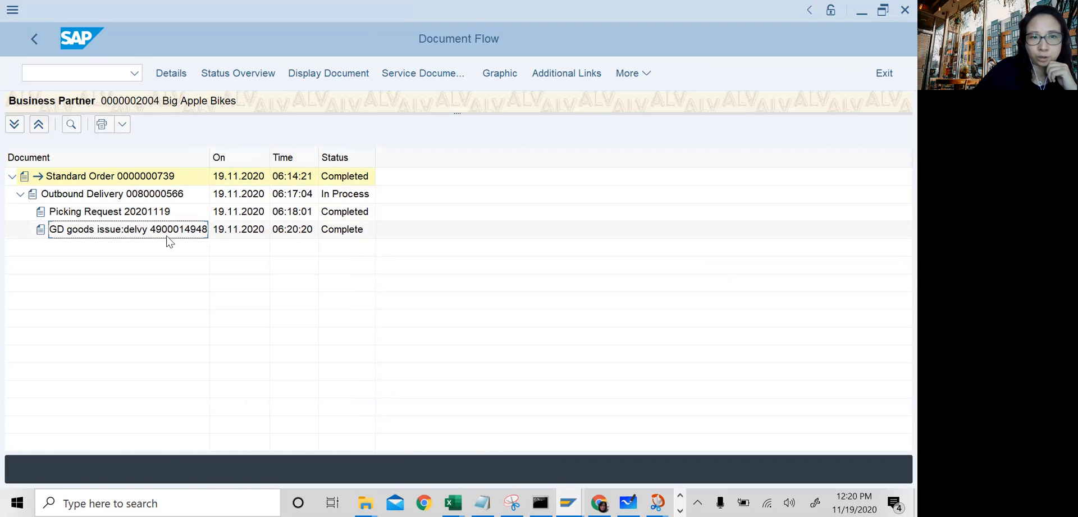
{"action": "left_click", "coordinate": [349, 233]}
{"action": "left_click", "coordinate": [150, 233]}
{"action": "left_click", "coordinate": [324, 232]}
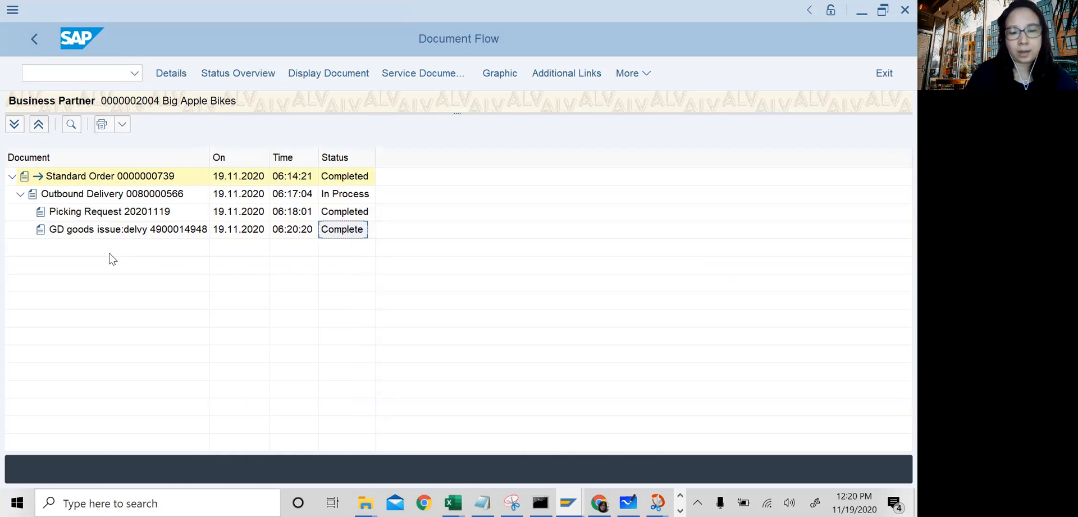
Return to the delivery session, start Create Billing Document with transaction VF01 and process the proposed outbound delivery for billing.
{"action": "key", "text": "alt+Tab"}
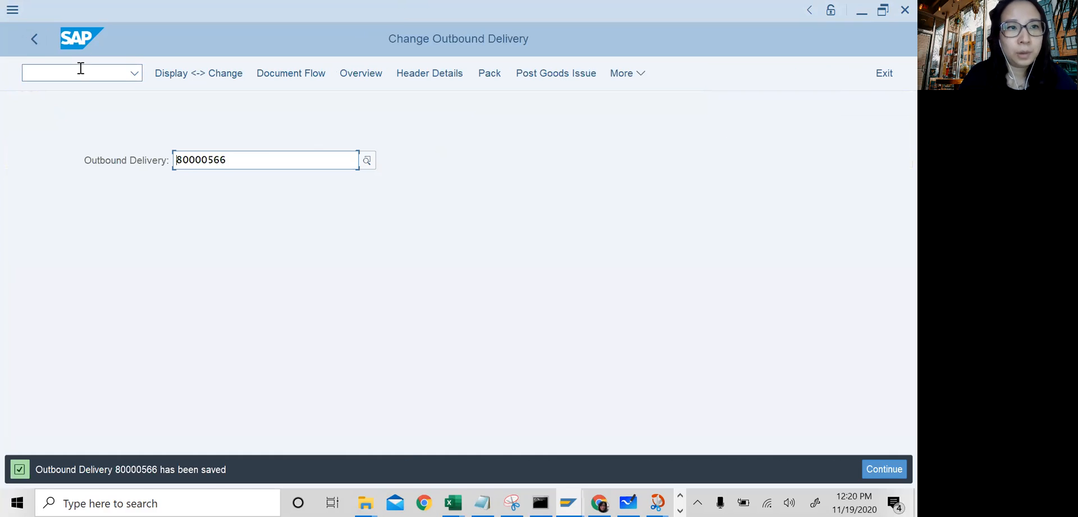
{"action": "type", "text": "/nvf01"}
{"action": "key", "text": "Return"}
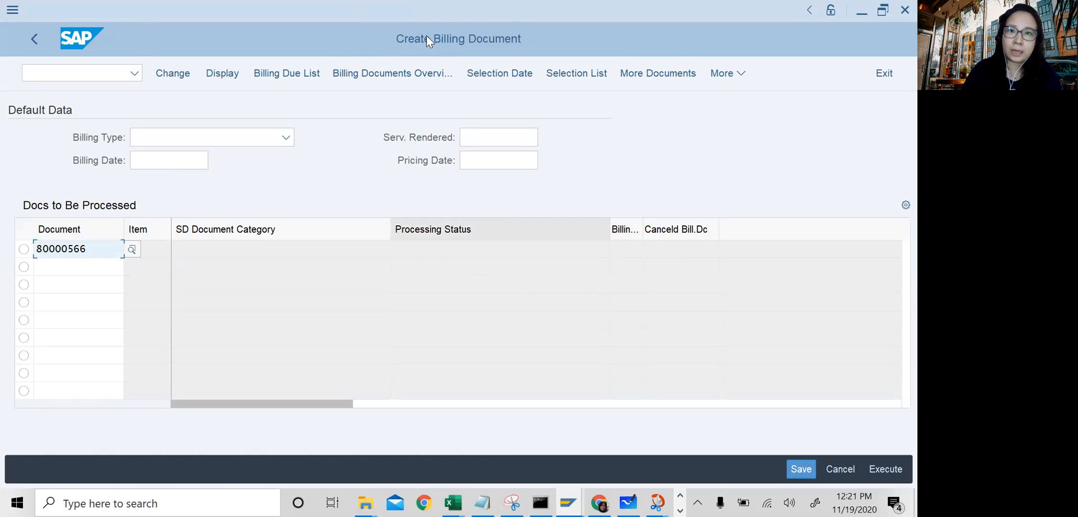
{"action": "left_click_drag", "start_coordinate": [84, 249], "coordinate": [33, 240]}
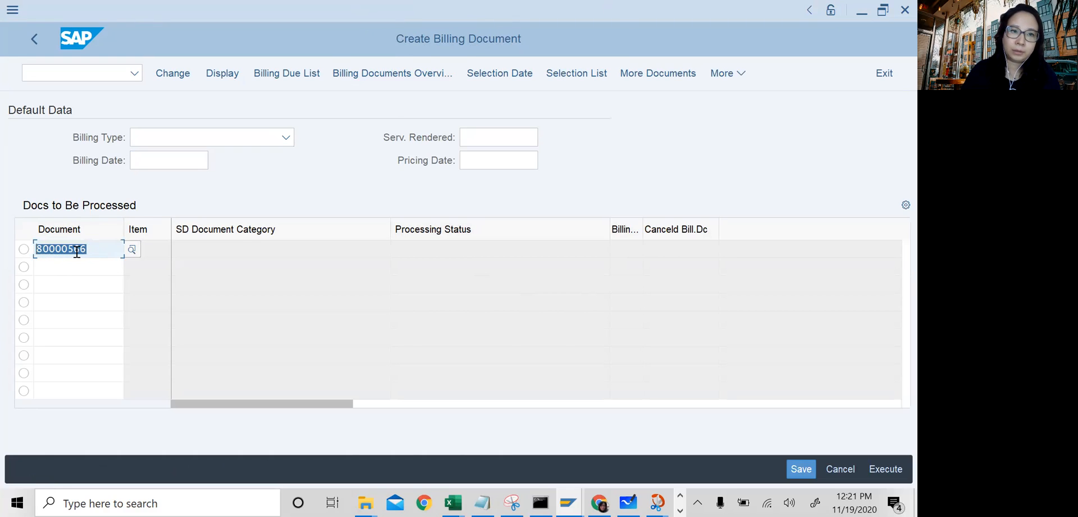
{"action": "key", "text": "Return"}
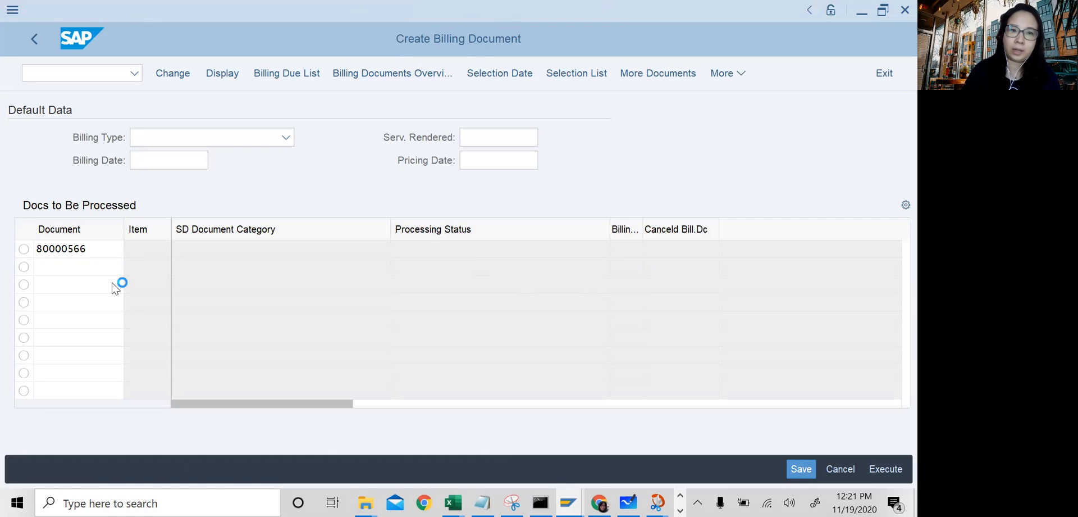
Check the invoice's payer and net value, save the invoice and open it in display mode.
{"action": "left_click_drag", "start_coordinate": [221, 138], "coordinate": [147, 136]}
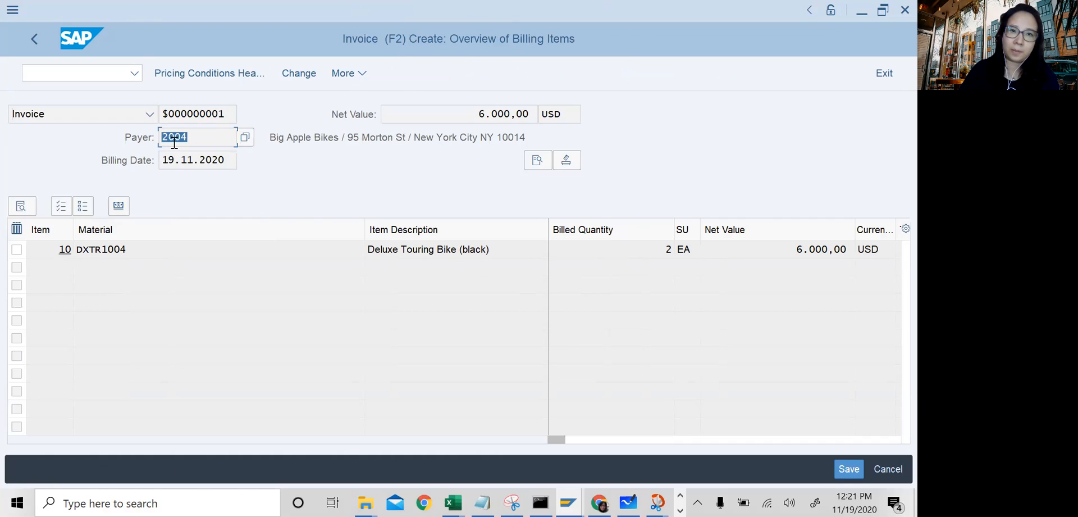
{"action": "left_click", "coordinate": [463, 122]}
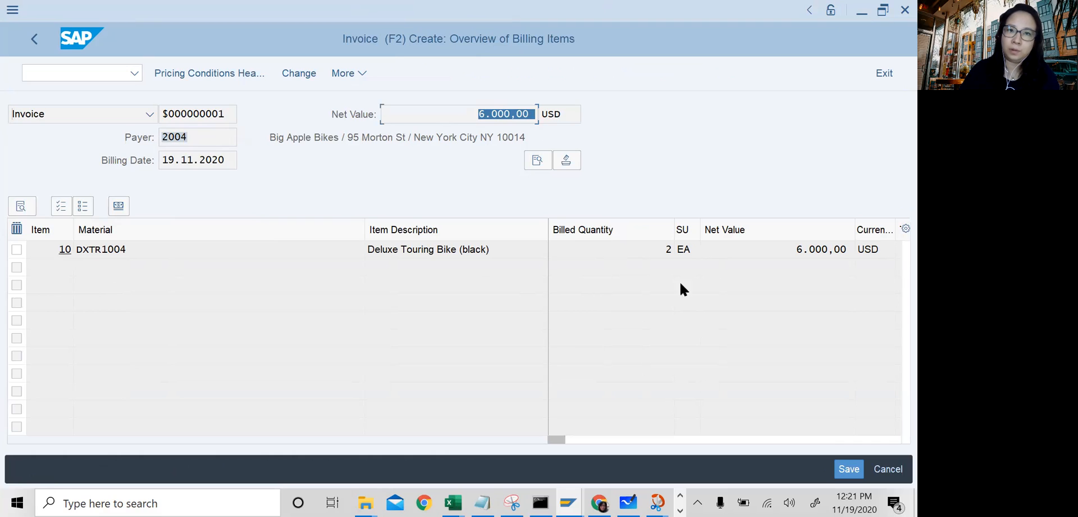
{"action": "left_click", "coordinate": [845, 464]}
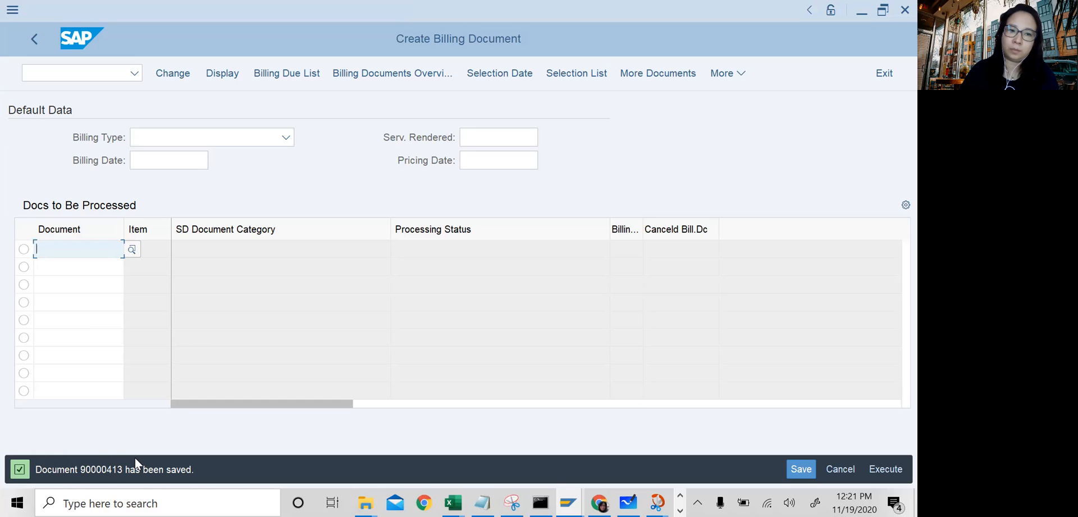
{"action": "left_click", "coordinate": [233, 76]}
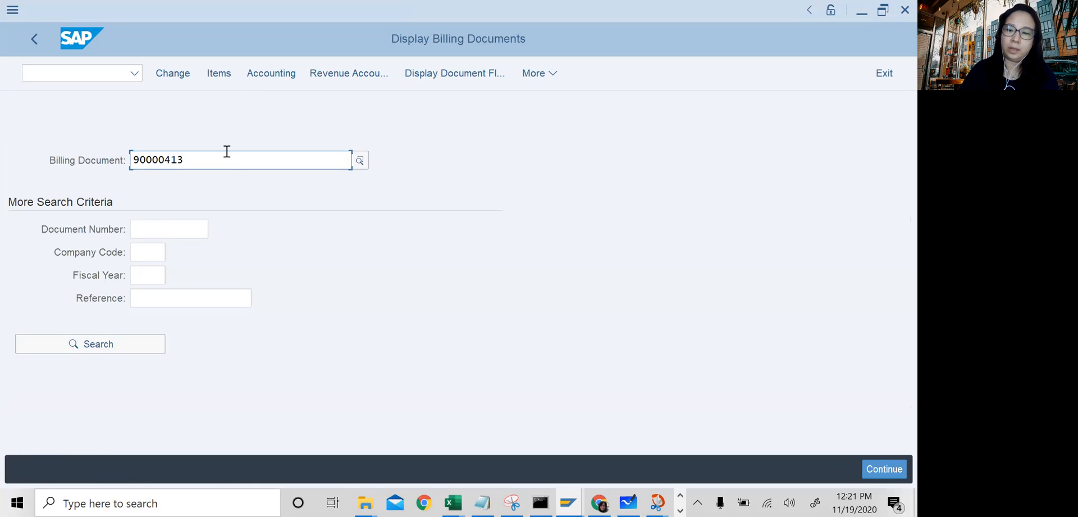
{"action": "key", "text": "Return"}
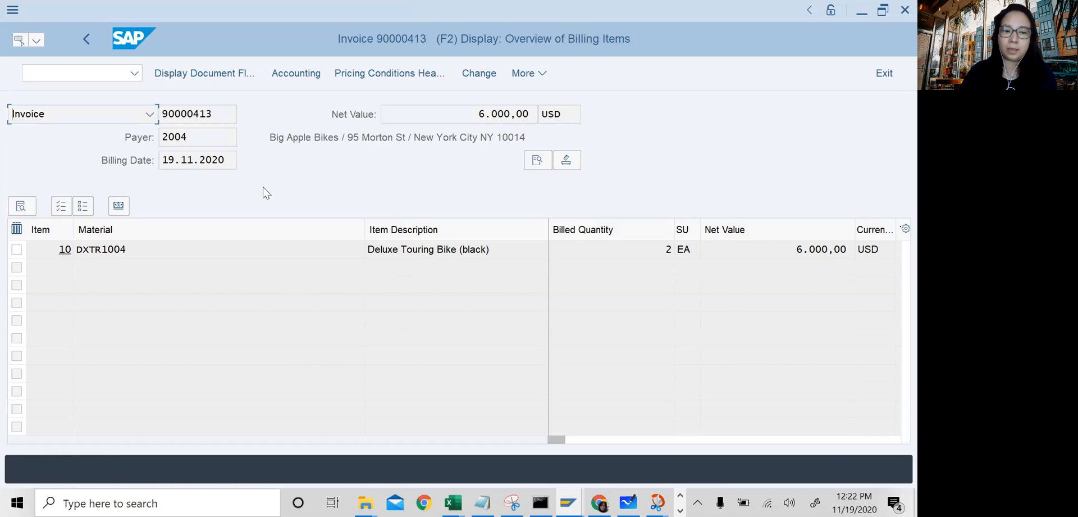
Switch to the order's session, reload the document flow and examine the invoice and accounting document statuses.
{"action": "key", "text": "alt+Tab"}
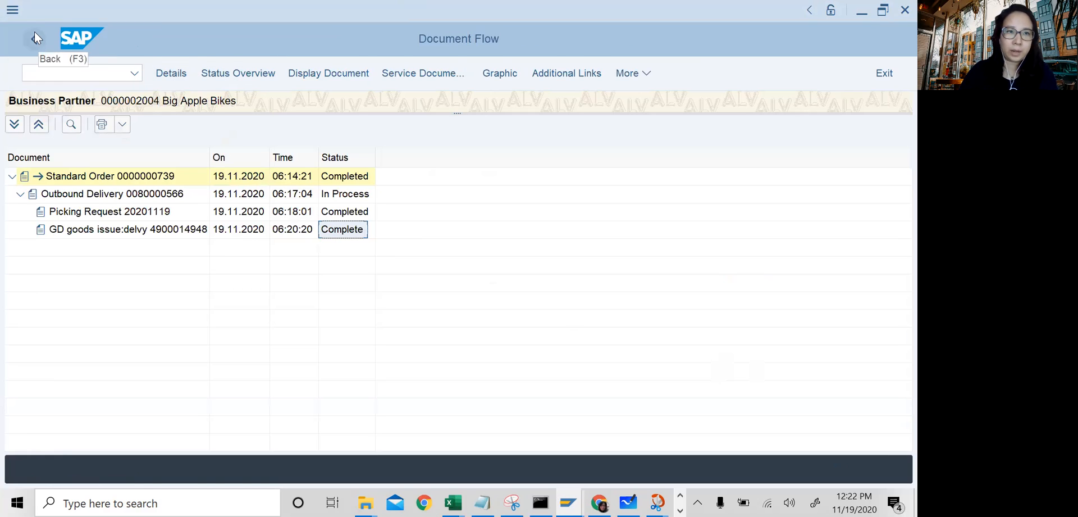
{"action": "left_click", "coordinate": [34, 34]}
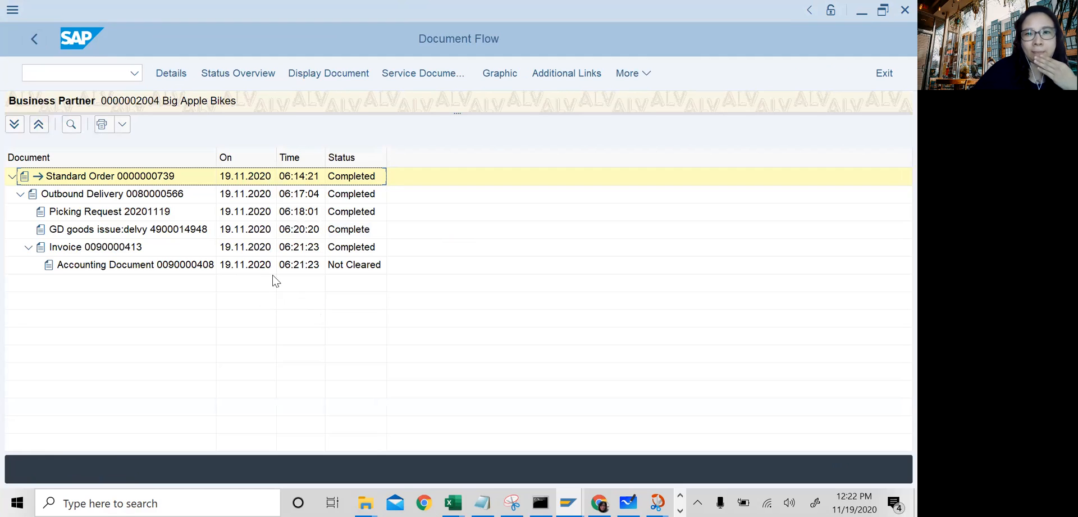
{"action": "left_click", "coordinate": [281, 253]}
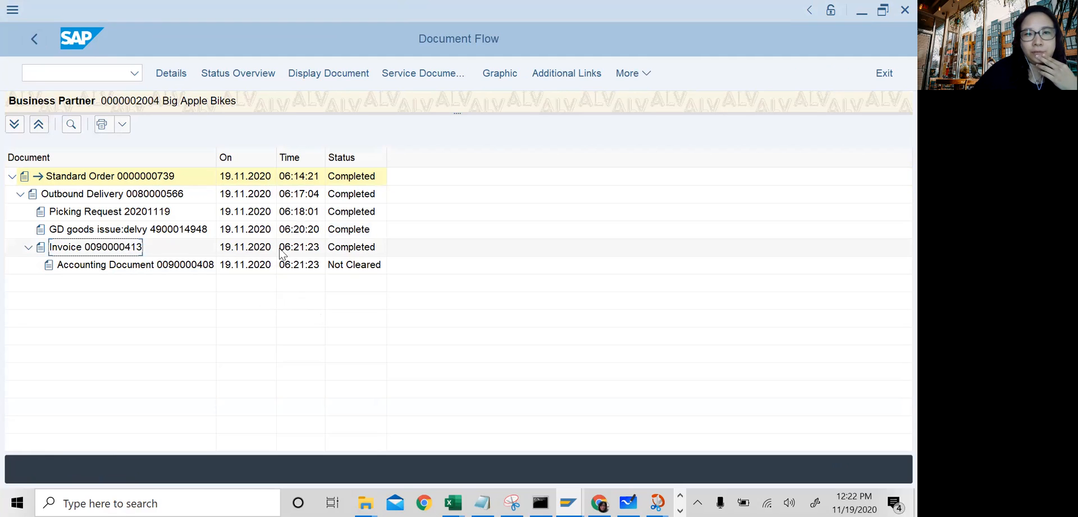
{"action": "left_click", "coordinate": [116, 276]}
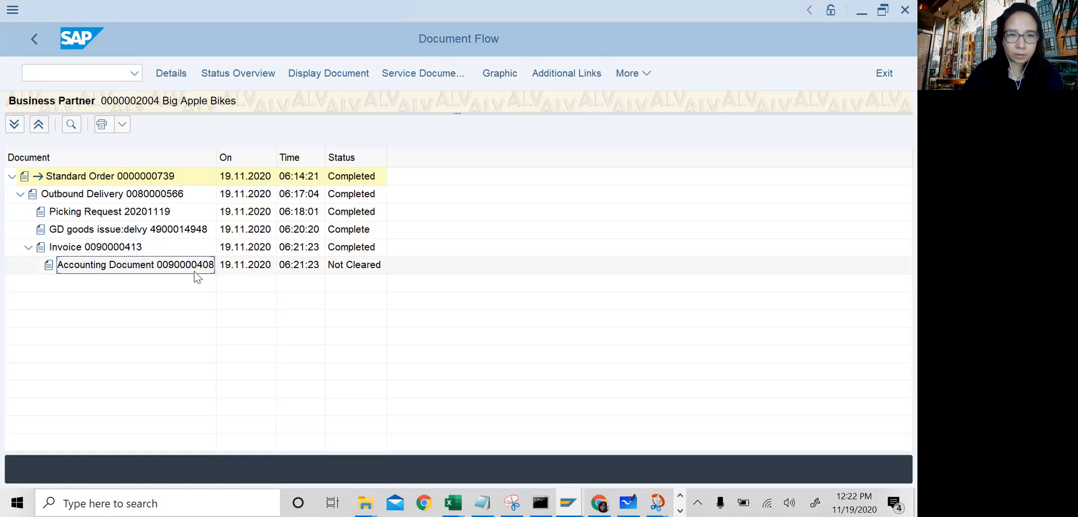
{"action": "double_click", "coordinate": [162, 273]}
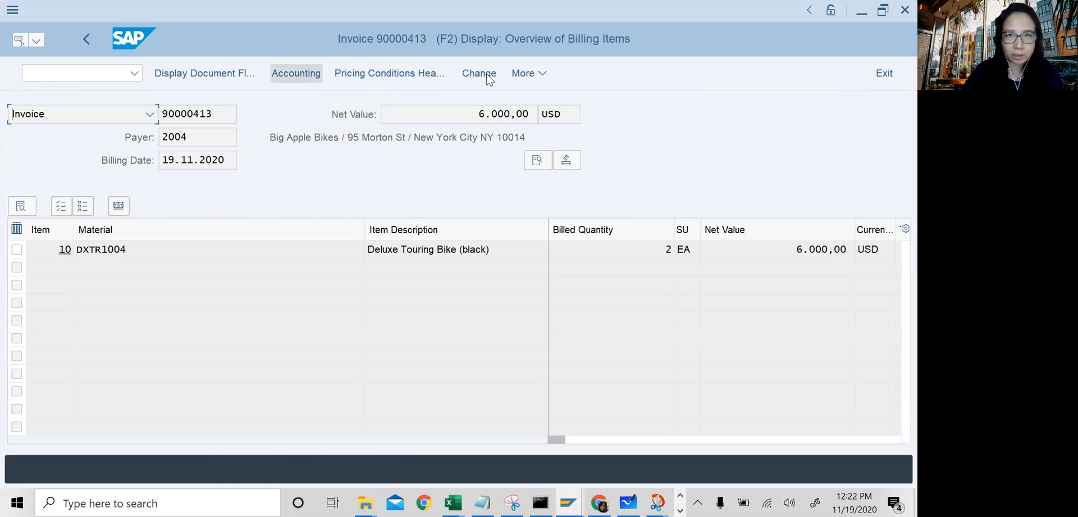
Look through the displayed invoice's additional functions for the billing document and recheck the invoice in the order's document flow.
{"action": "left_click", "coordinate": [540, 72]}
{"action": "mouse_move", "coordinate": [551, 130]}
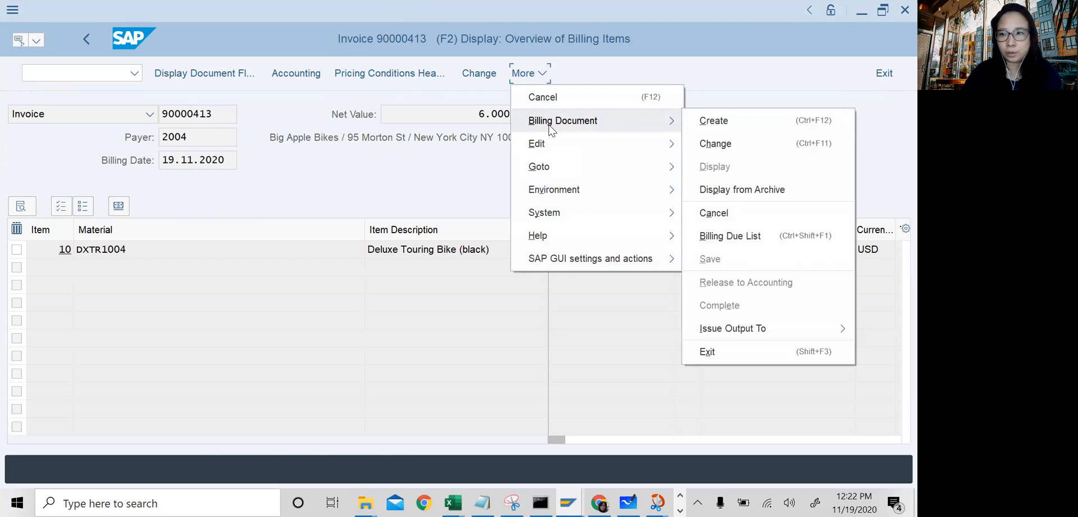
{"action": "left_click", "coordinate": [343, 158]}
{"action": "left_click", "coordinate": [528, 73]}
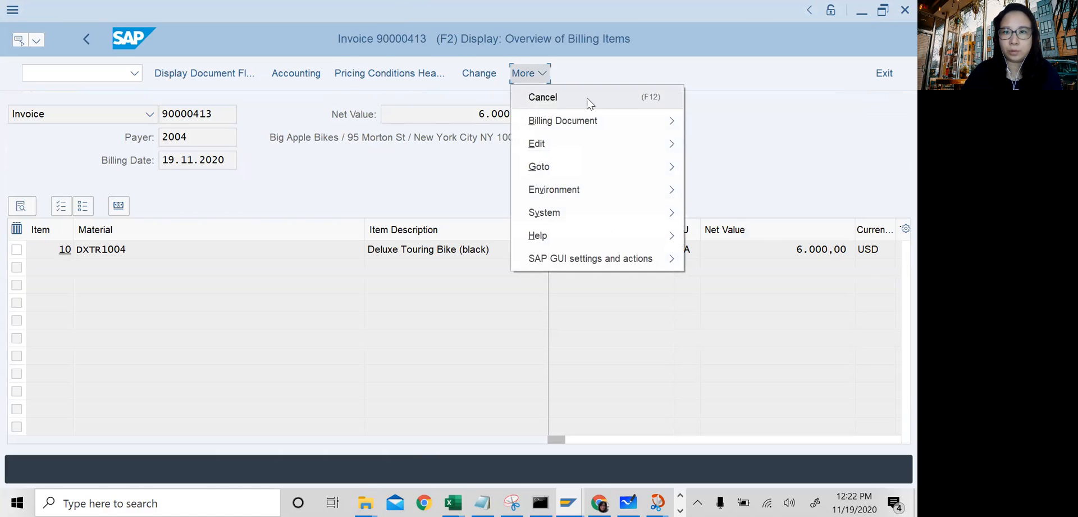
{"action": "mouse_move", "coordinate": [561, 117]}
{"action": "key", "text": "alt+Tab"}
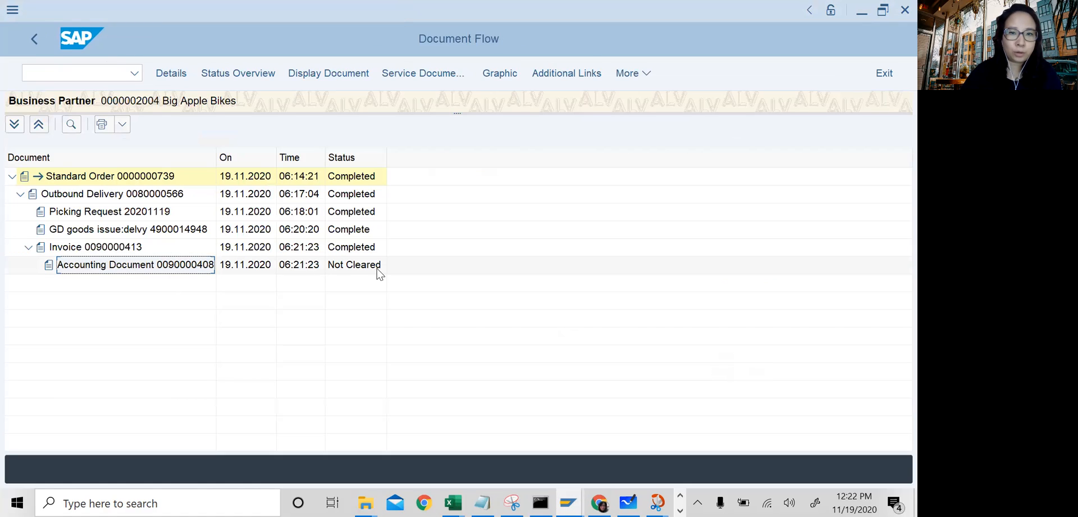
{"action": "left_click", "coordinate": [75, 247]}
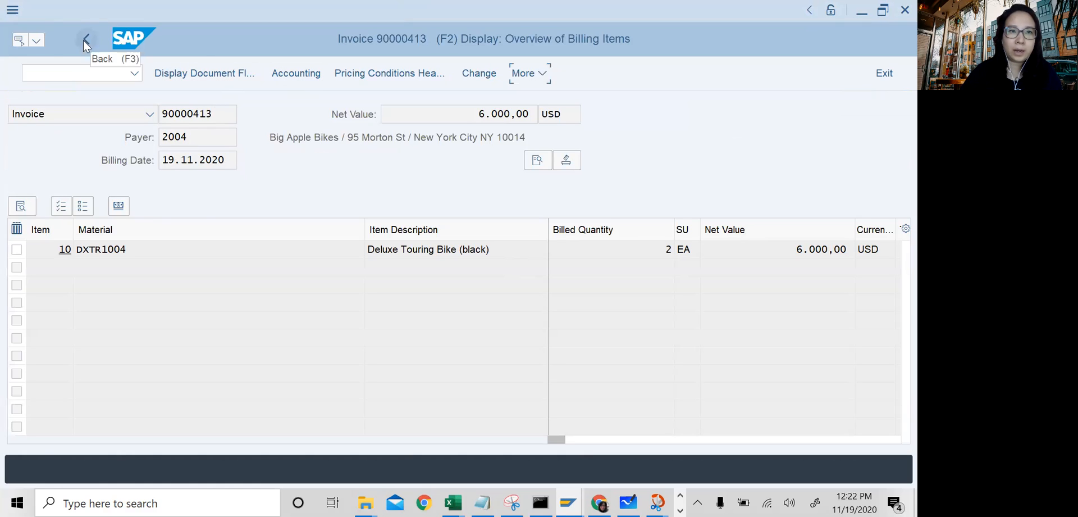
Leave the displayed invoice, start Change Billing Documents with transaction VF02 and try to release the invoice to accounting.
{"action": "left_click", "coordinate": [84, 40]}
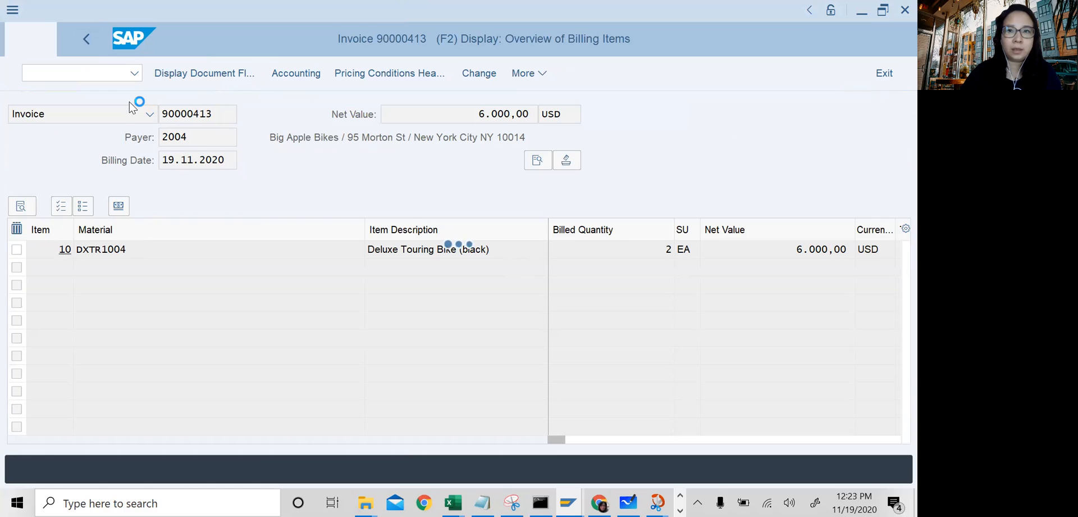
{"action": "left_click", "coordinate": [73, 69]}
{"action": "type", "text": "/"}
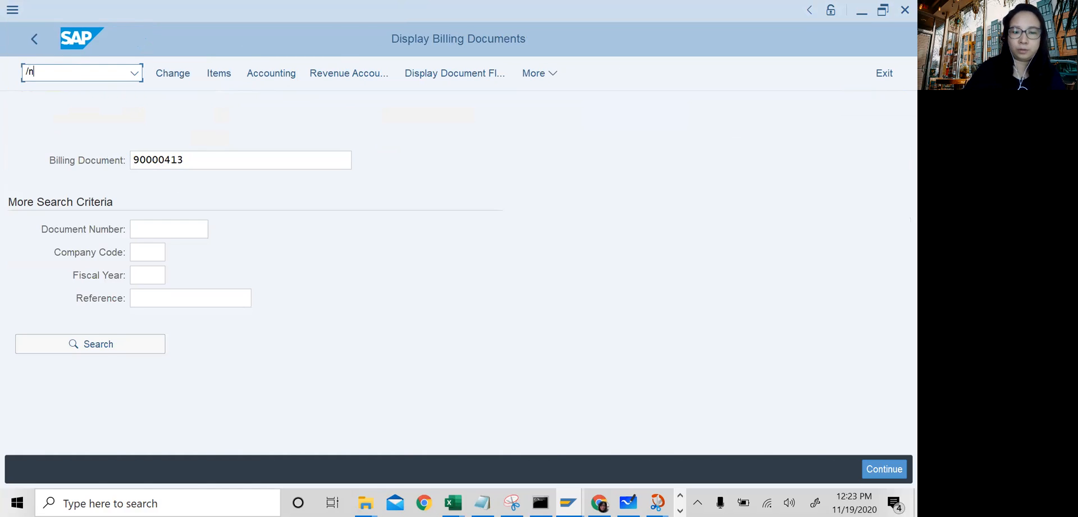
{"action": "type", "text": "nvf02"}
{"action": "key", "text": "Return"}
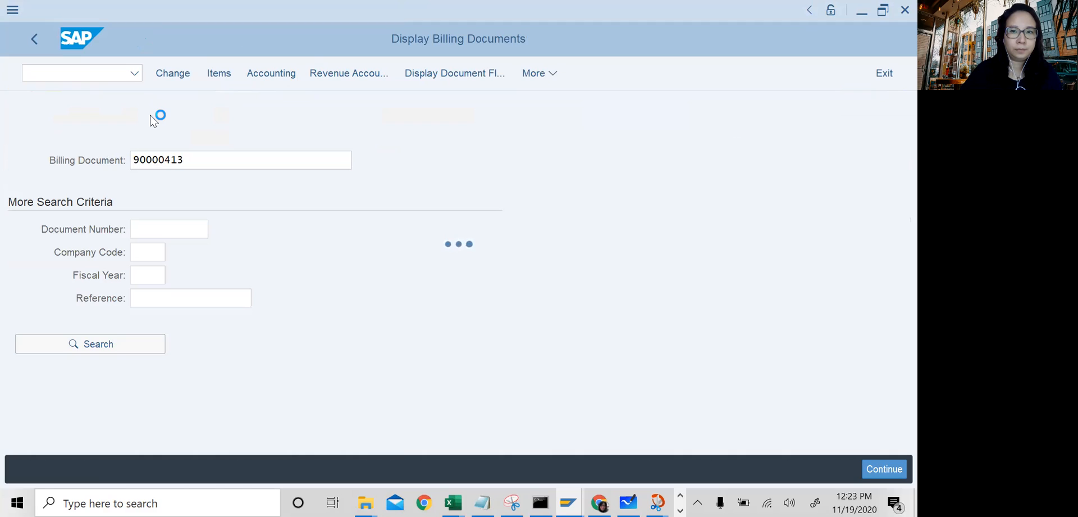
{"action": "left_click_drag", "start_coordinate": [198, 155], "coordinate": [100, 140]}
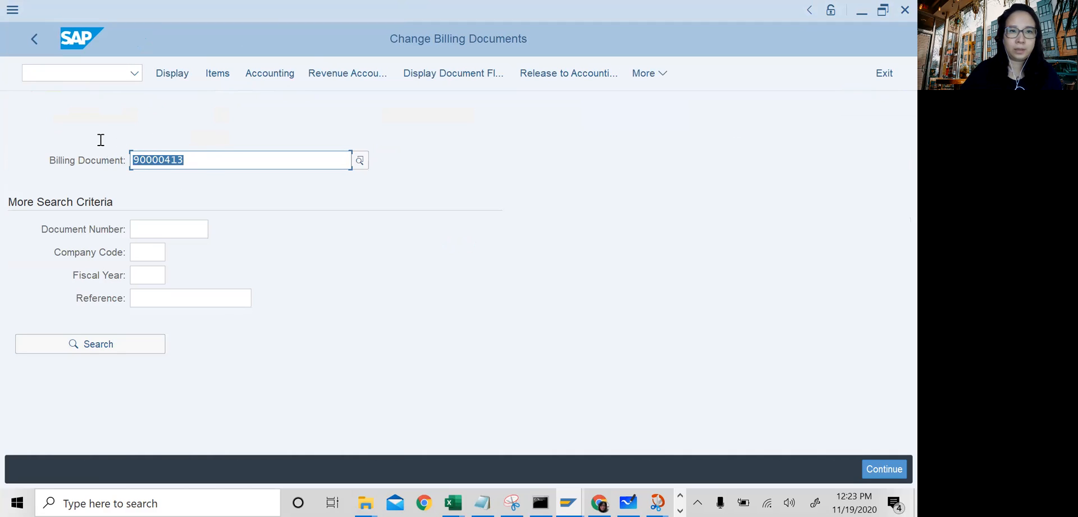
{"action": "left_click", "coordinate": [560, 77]}
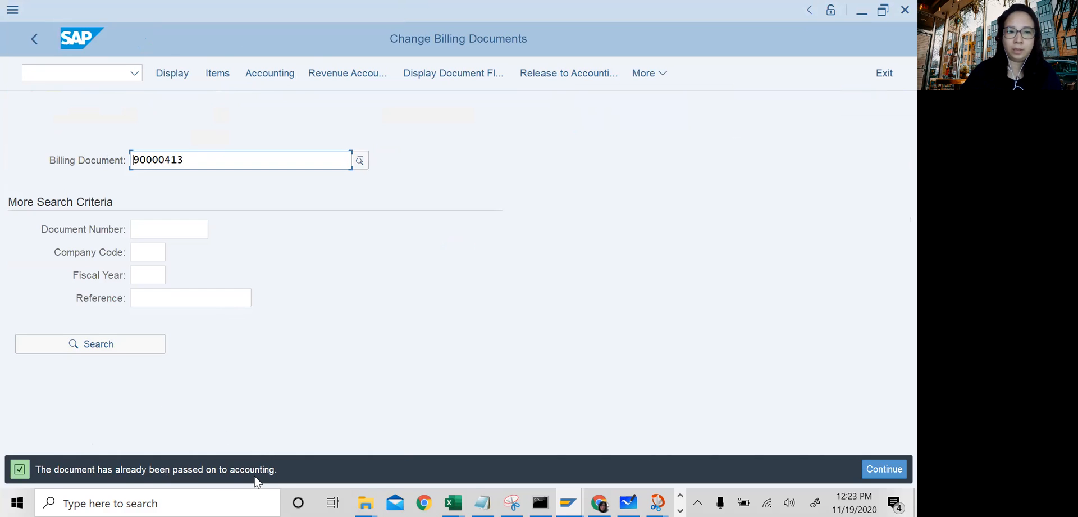
Switch to the order's document flow and check the clearing status of the invoice's accounting document.
{"action": "key", "text": "alt+Tab"}
{"action": "left_click", "coordinate": [104, 268]}
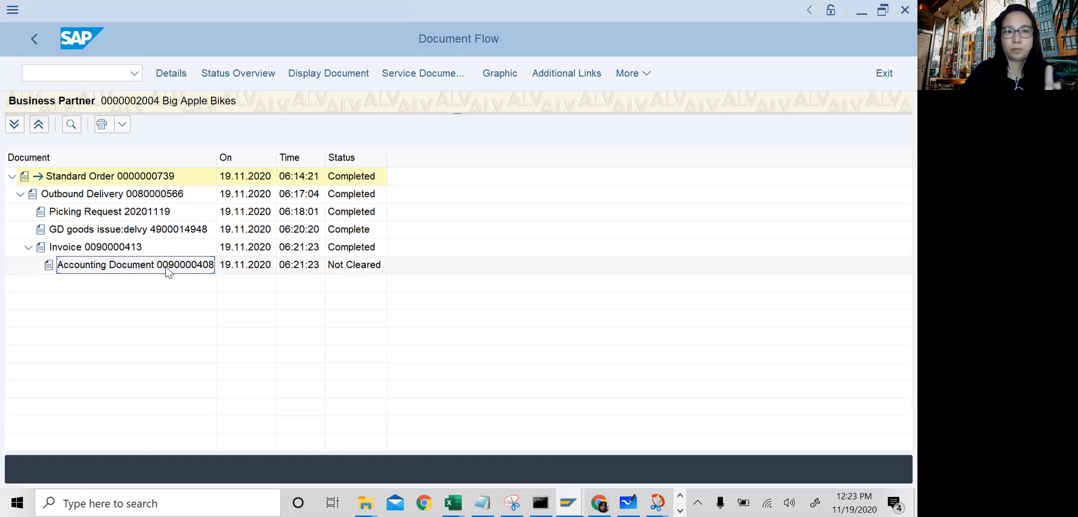
{"action": "left_click", "coordinate": [129, 251]}
{"action": "left_click", "coordinate": [115, 265]}
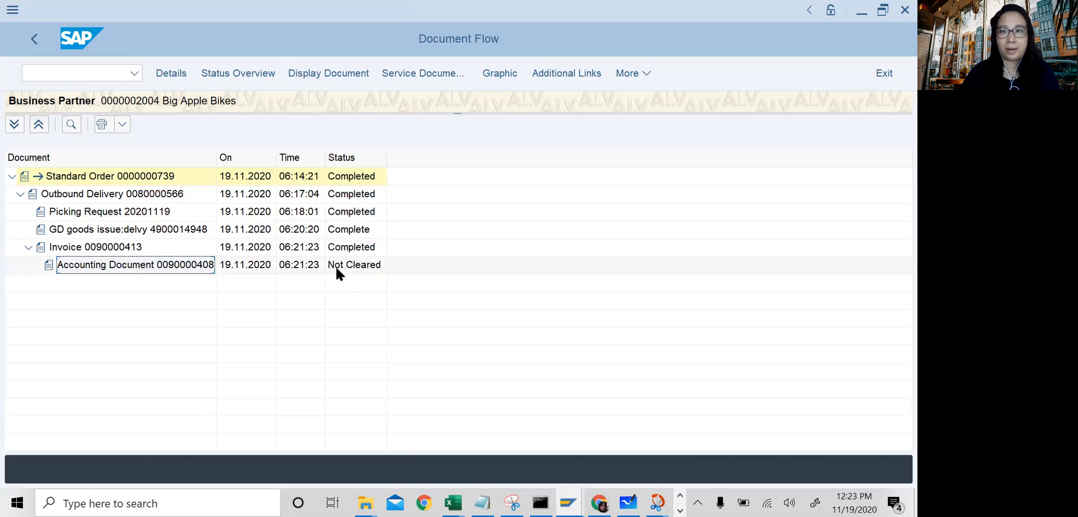
Return to the billing session, start Post Incoming Payments with transaction F-28 and set the document date to 19.11.2020.
{"action": "key", "text": "alt+Tab"}
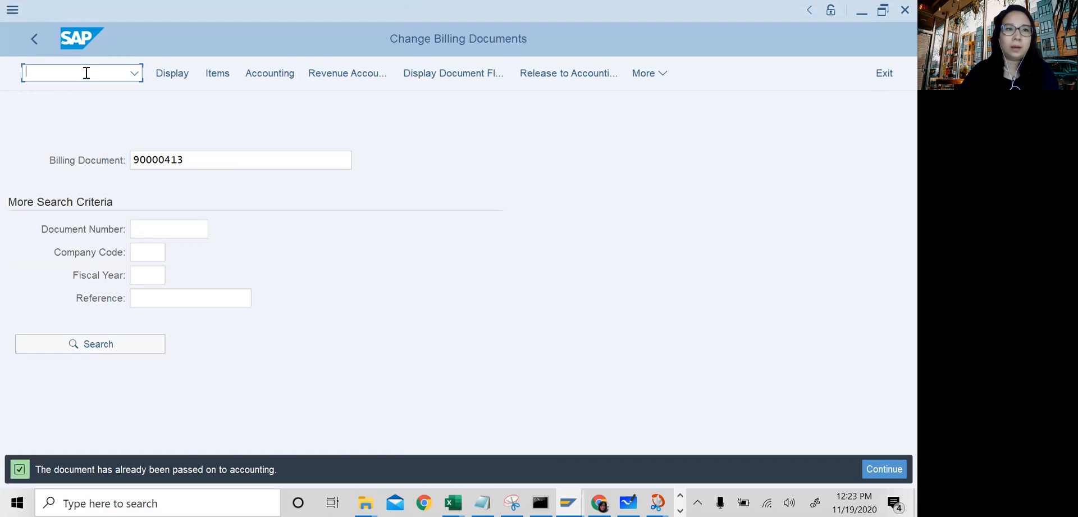
{"action": "type", "text": "/nf-28"}
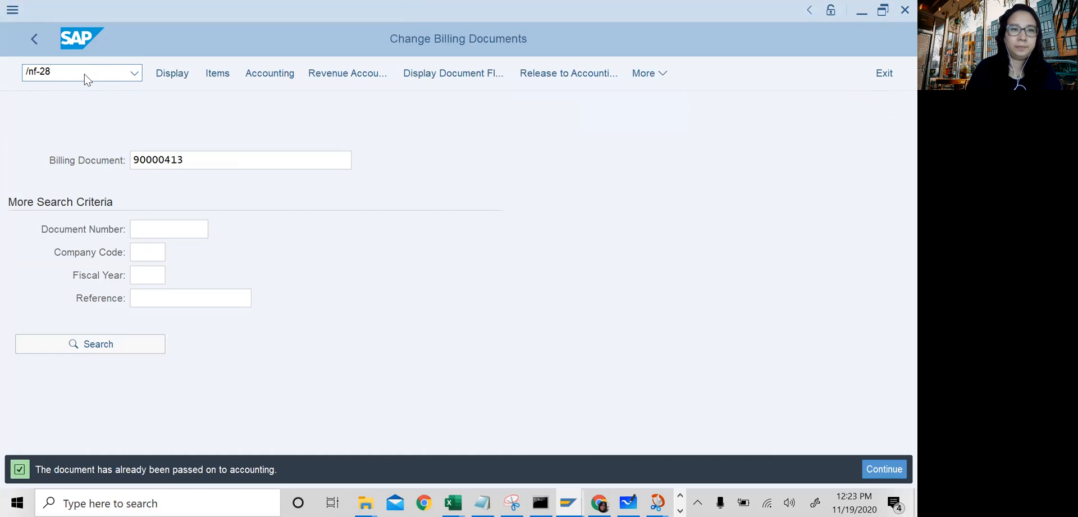
{"action": "key", "text": "Return"}
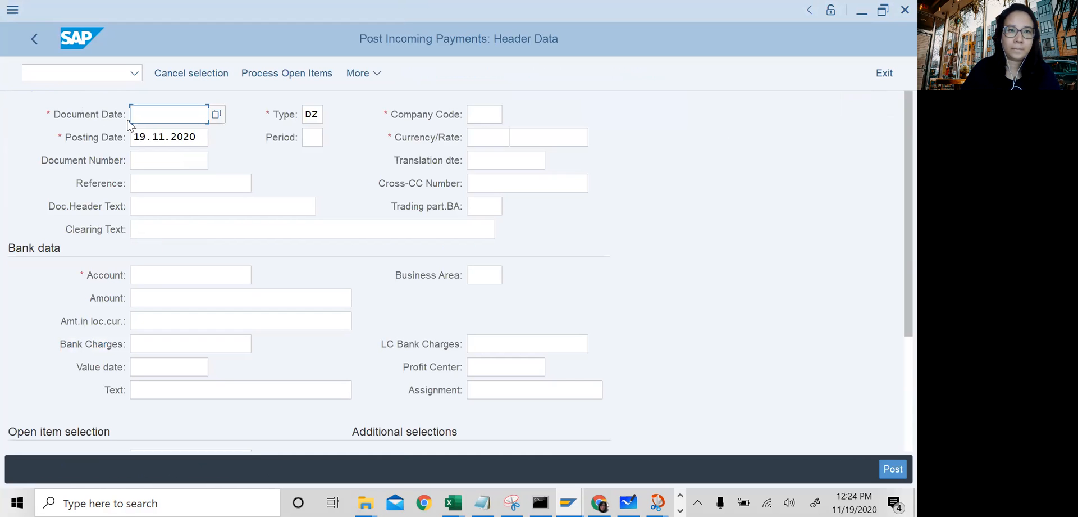
{"action": "left_click", "coordinate": [220, 114]}
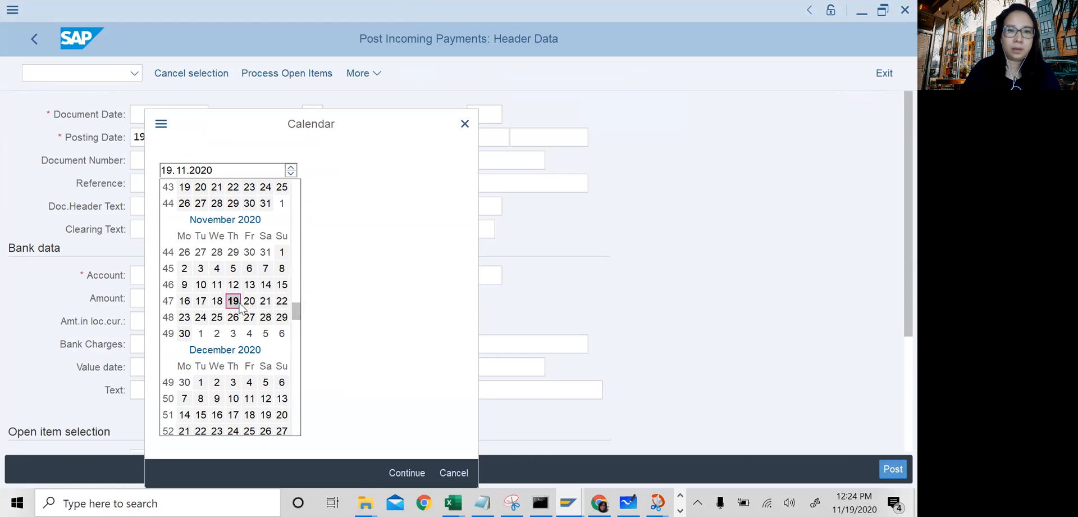
{"action": "double_click", "coordinate": [239, 303]}
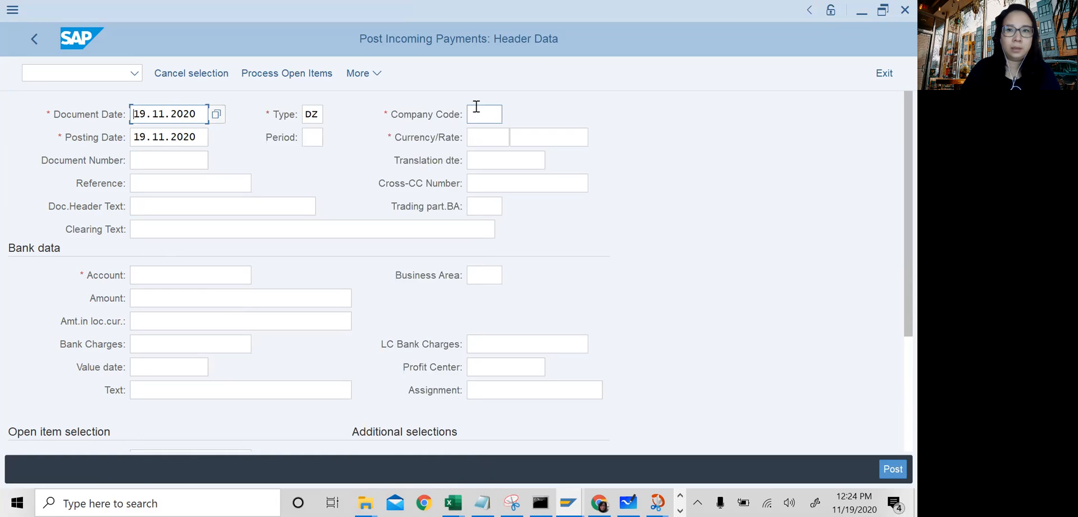
Set company code US00 and currency USD, enter the bank account number and set the payment amount to 6000.
{"action": "left_click", "coordinate": [478, 113]}
{"action": "left_click", "coordinate": [481, 135]}
{"action": "left_click", "coordinate": [477, 138]}
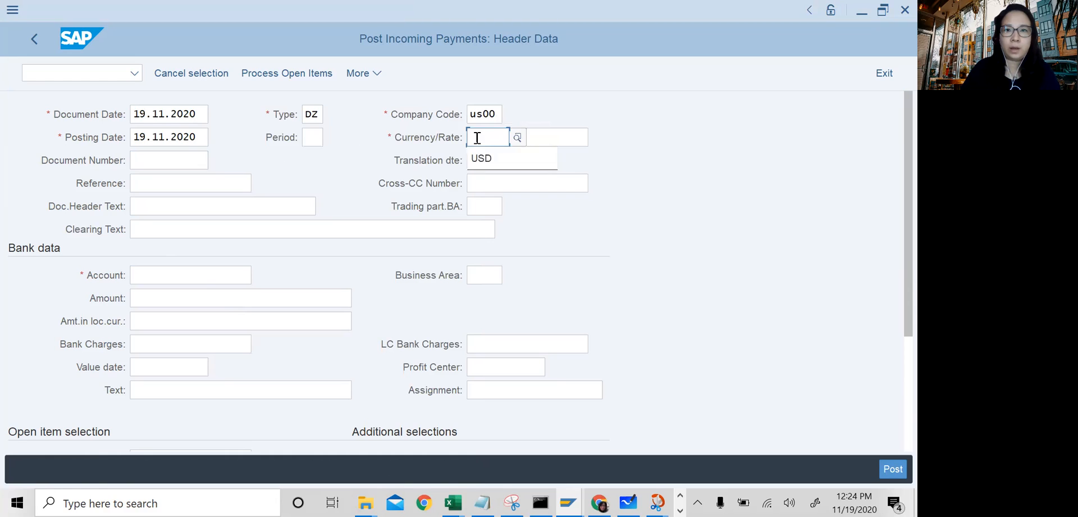
{"action": "left_click", "coordinate": [481, 159]}
{"action": "left_click", "coordinate": [171, 275]}
{"action": "type", "text": "100000"}
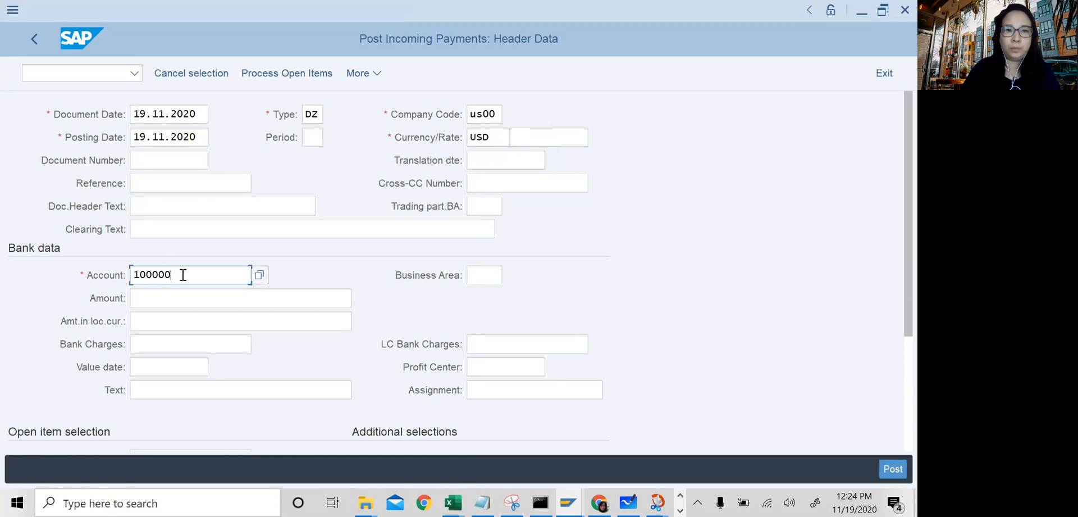
{"action": "left_click", "coordinate": [155, 301]}
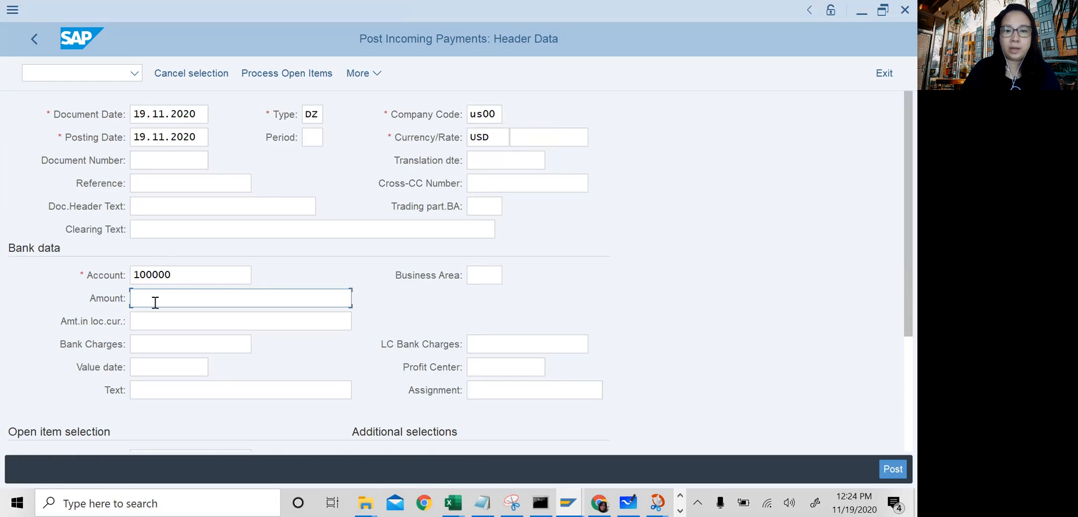
{"action": "type", "text": "6000"}
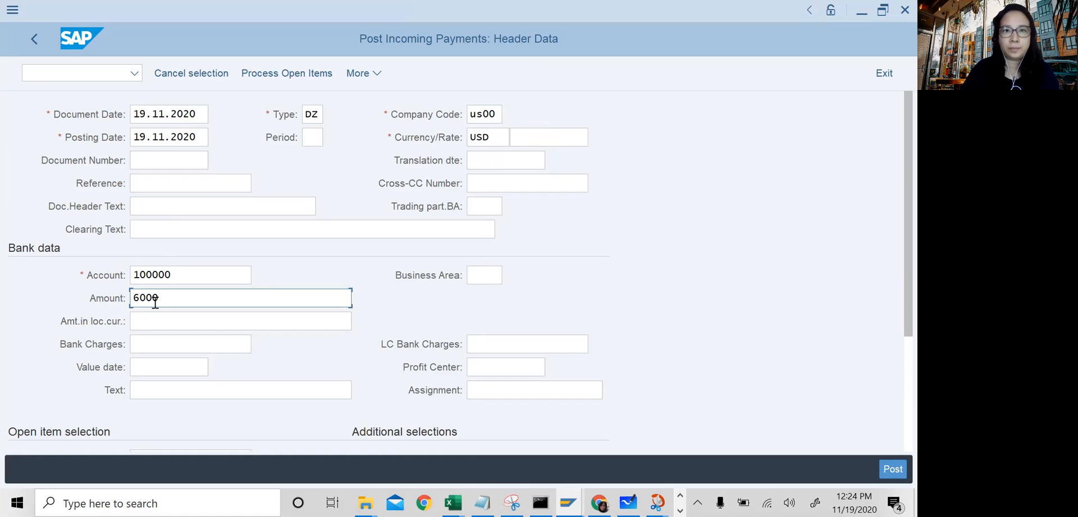
Display the invoice with Display Billing Documents in another session and compare its net value with the entered payment amount.
{"action": "key", "text": "alt+Tab"}
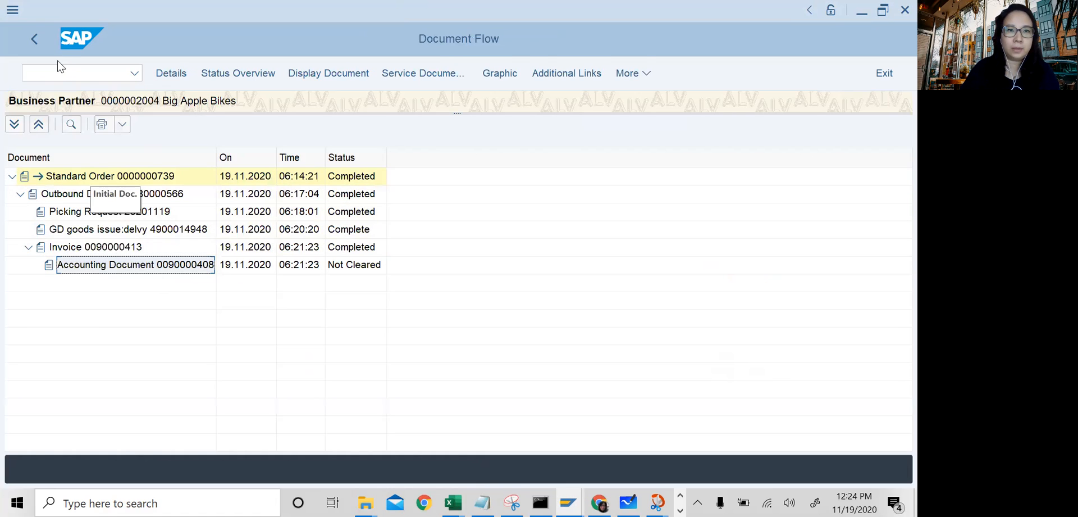
{"action": "key", "text": "alt+Tab"}
{"action": "left_click", "coordinate": [62, 72]}
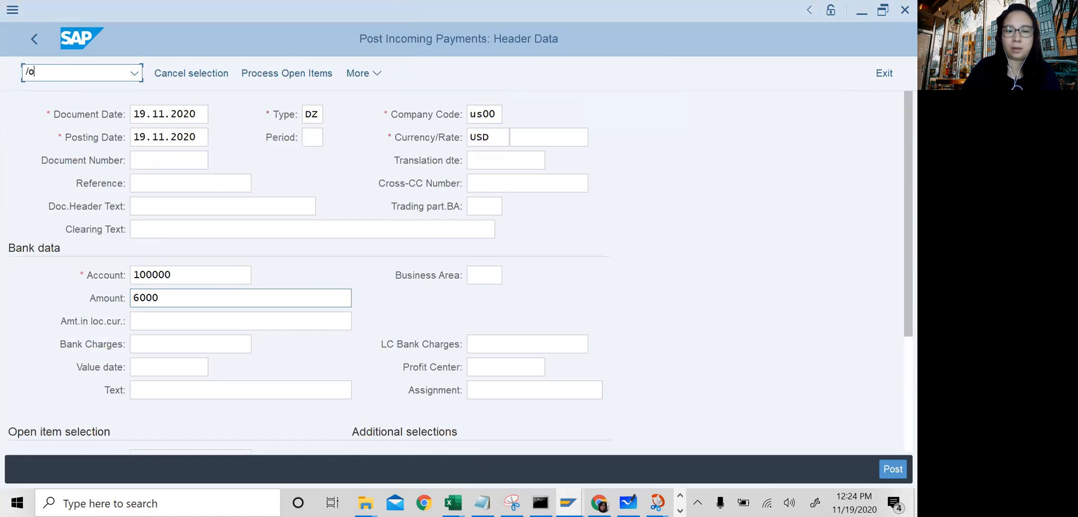
{"action": "left_click", "coordinate": [194, 102]}
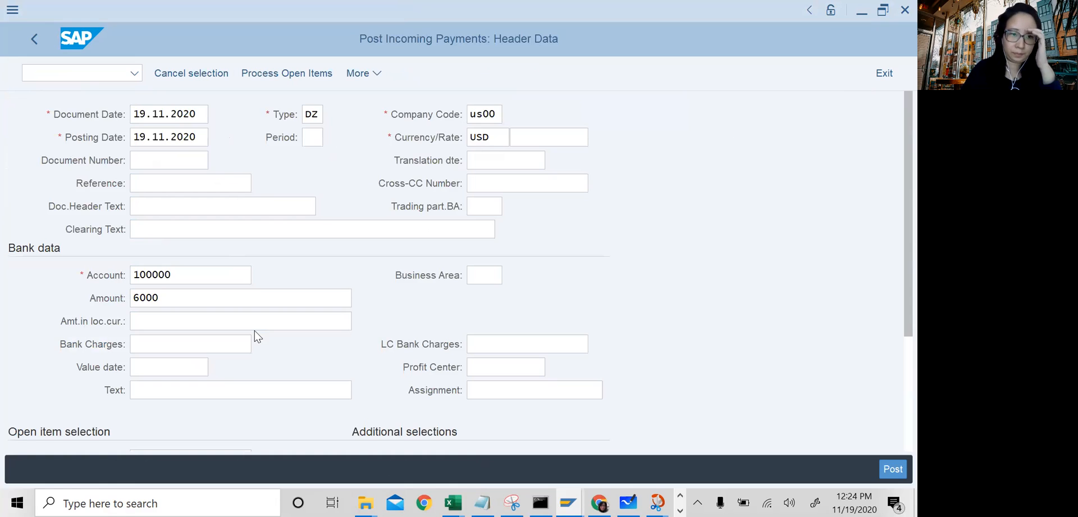
{"action": "key", "text": "alt+Tab"}
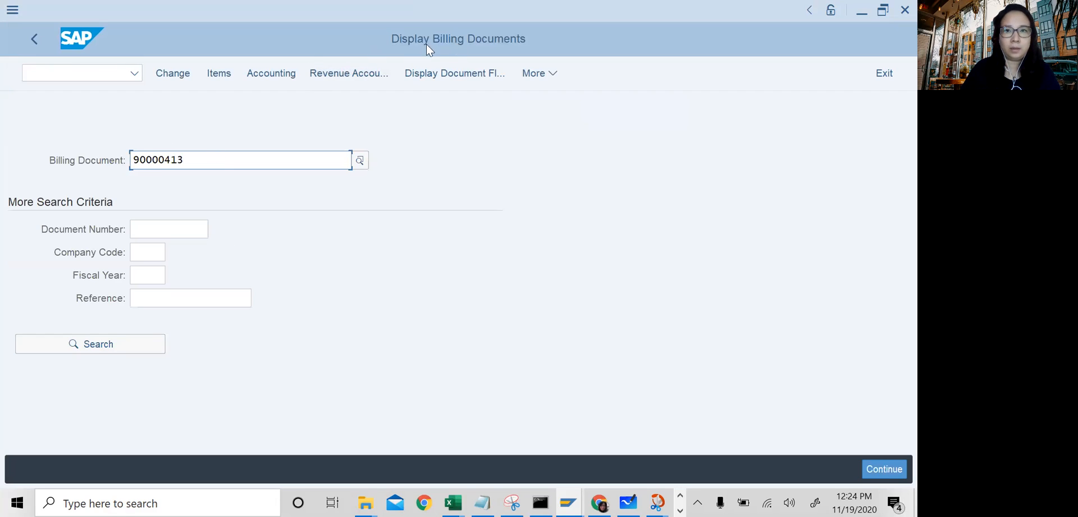
{"action": "key", "text": "Return"}
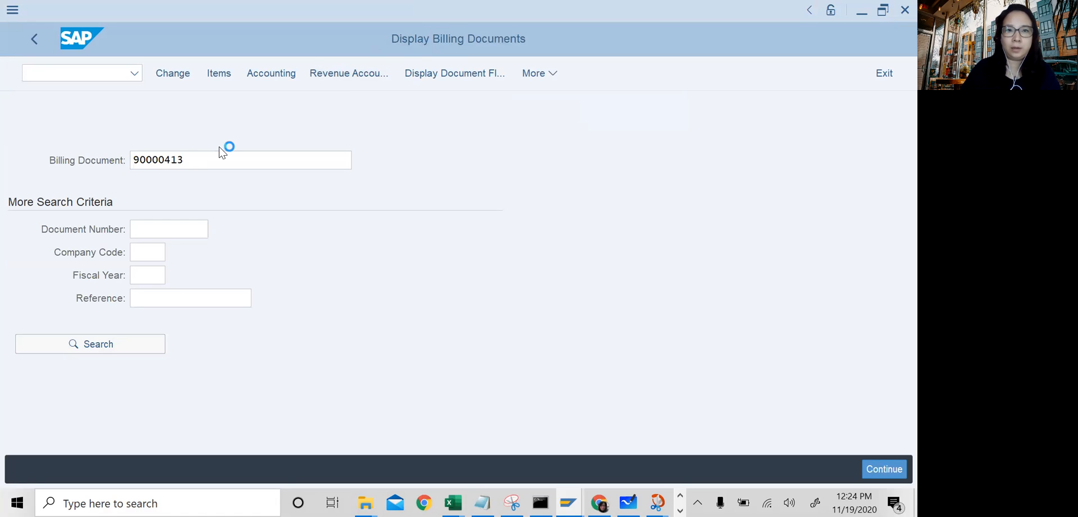
{"action": "left_click_drag", "start_coordinate": [471, 114], "coordinate": [584, 113]}
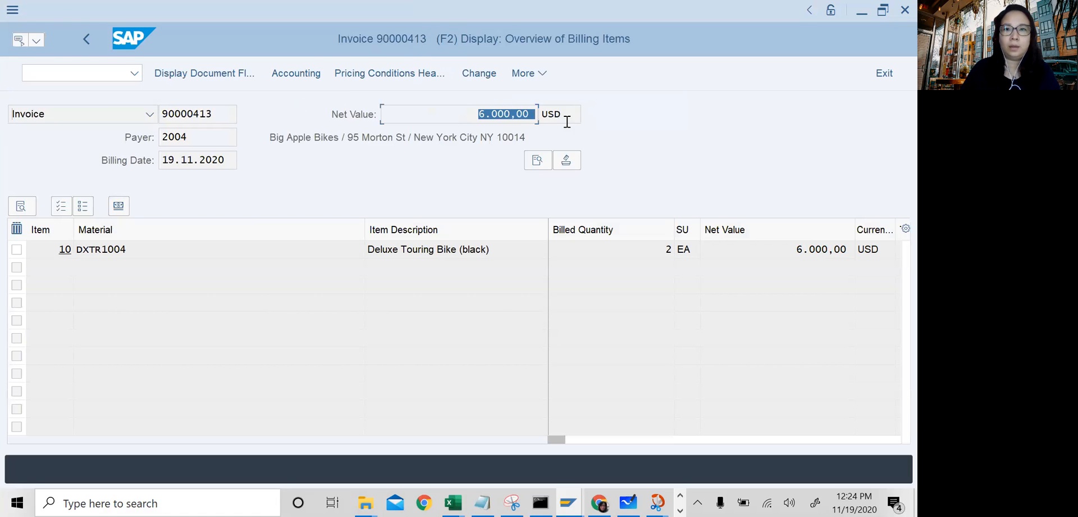
{"action": "key", "text": "alt+Tab"}
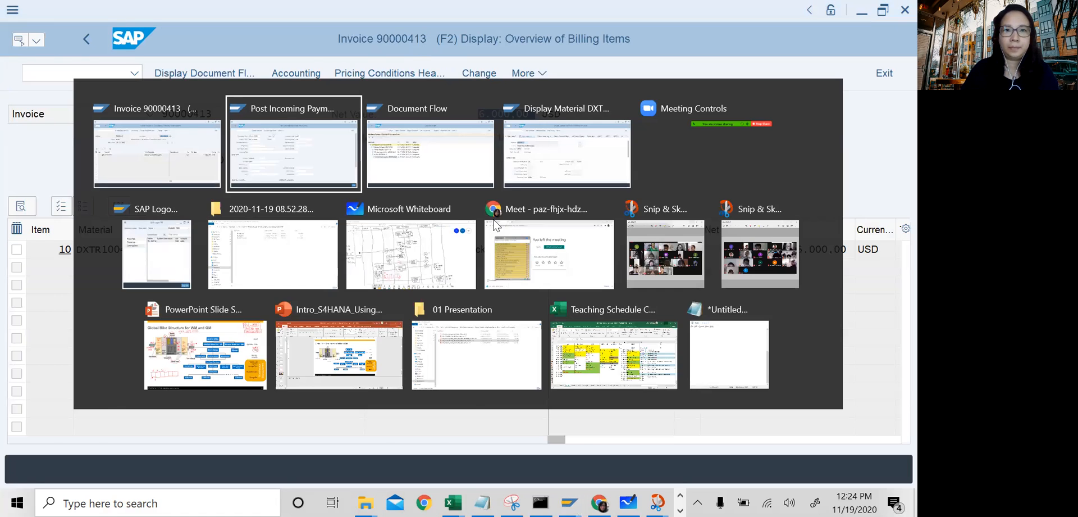
{"action": "left_click_drag", "start_coordinate": [176, 298], "coordinate": [106, 292]}
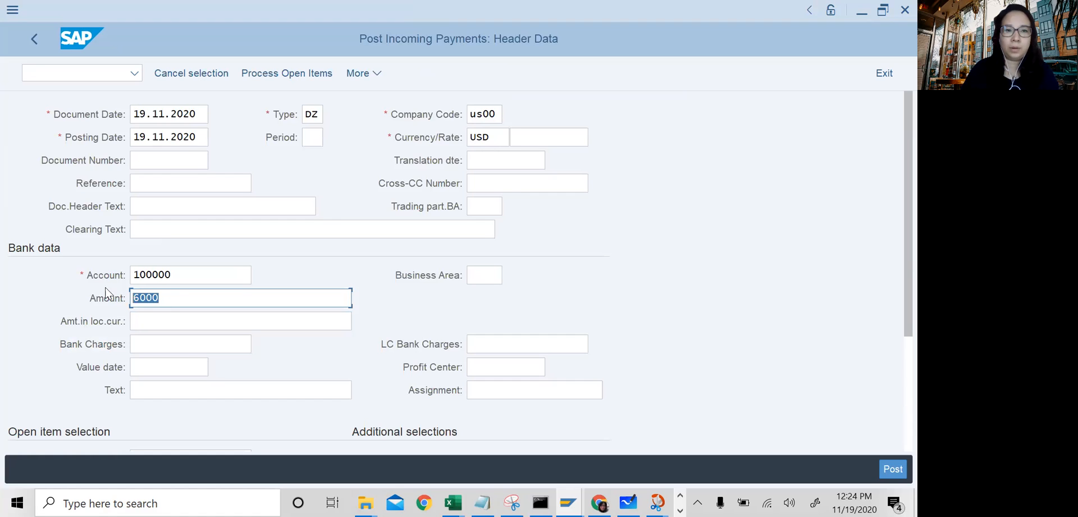
Look up the payer in the invoice, enter that customer account under open item selection and process the open items.
{"action": "scroll", "coordinate": [102, 310], "scroll_direction": "down", "scroll_amount": 3}
{"action": "left_click", "coordinate": [145, 391]}
{"action": "key", "text": "alt+Tab"}
{"action": "left_click_drag", "start_coordinate": [194, 137], "coordinate": [158, 137]}
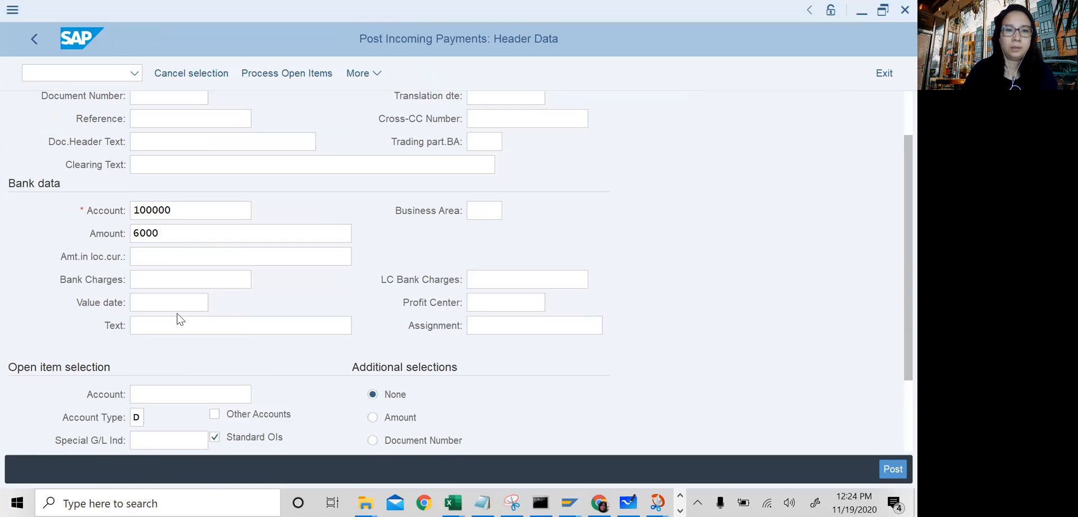
{"action": "left_click", "coordinate": [179, 392]}
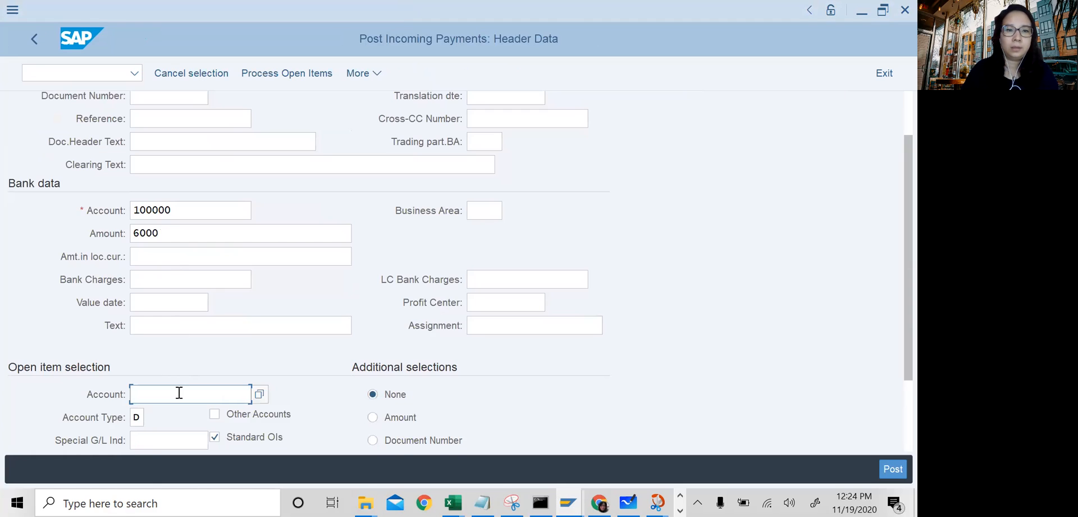
{"action": "type", "text": "2004"}
{"action": "key", "text": "Return"}
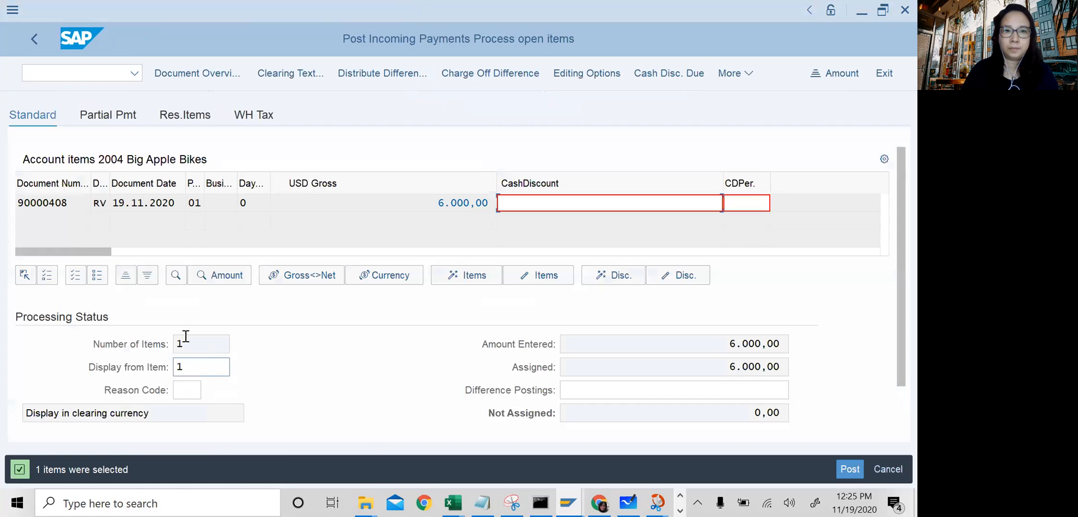
Compare the open item's document number with the invoice and with the accounting document in the order's document flow.
{"action": "left_click_drag", "start_coordinate": [69, 203], "coordinate": [4, 197]}
{"action": "key", "text": "alt+Tab"}
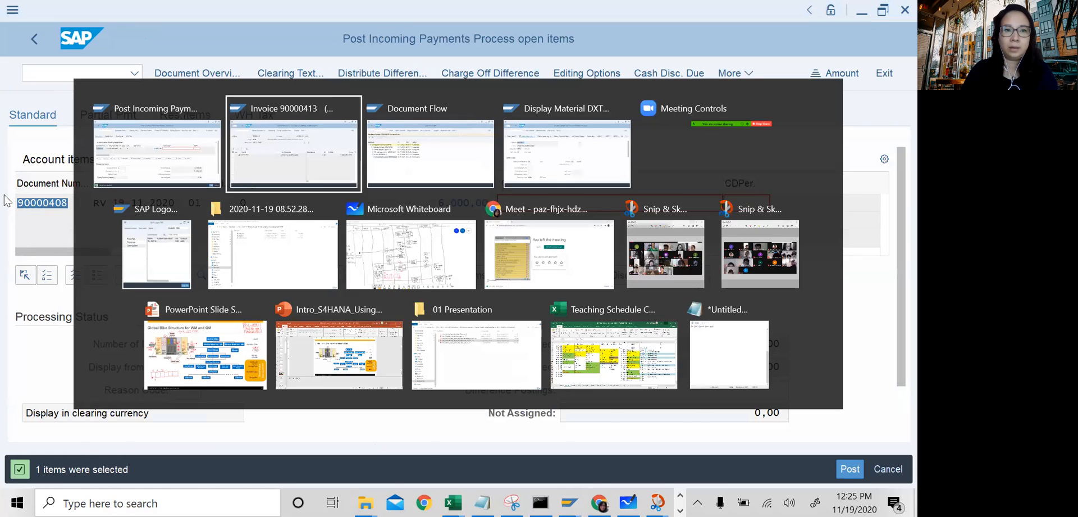
{"action": "left_click_drag", "start_coordinate": [216, 115], "coordinate": [243, 115]}
{"action": "left_click", "coordinate": [201, 115]}
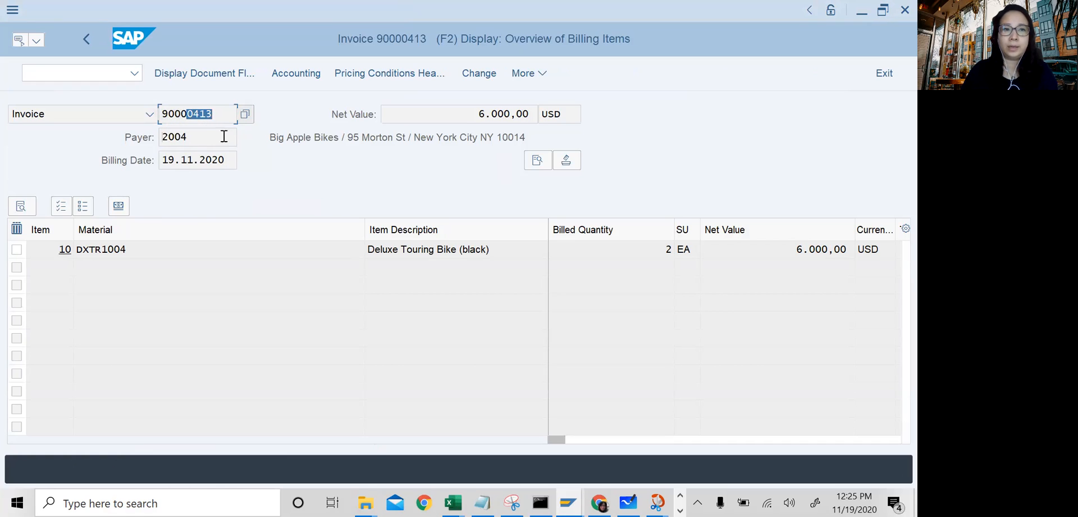
{"action": "key", "text": "alt+Tab"}
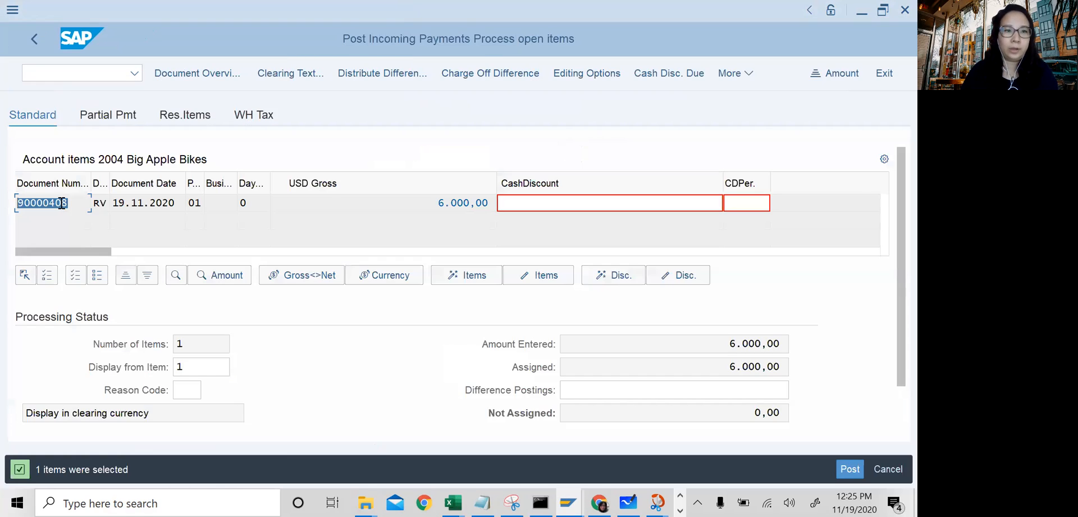
{"action": "left_click_drag", "start_coordinate": [77, 203], "coordinate": [19, 200]}
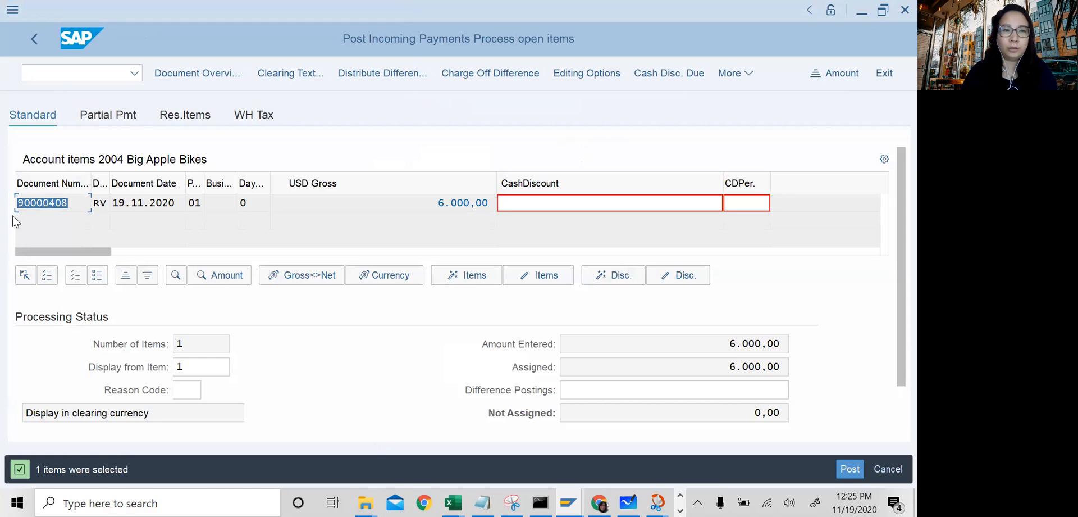
{"action": "key", "text": "alt+Tab"}
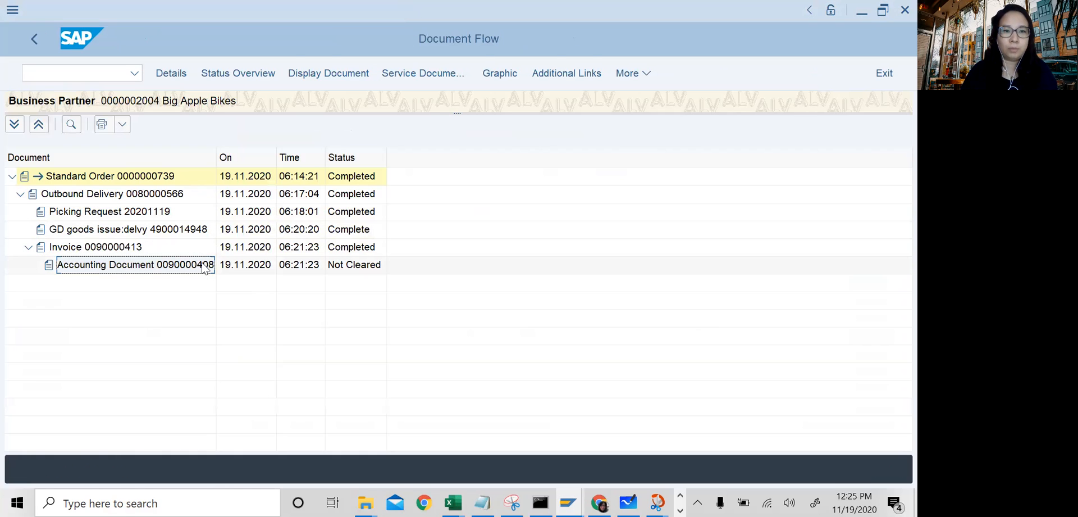
{"action": "key", "text": "alt+Tab"}
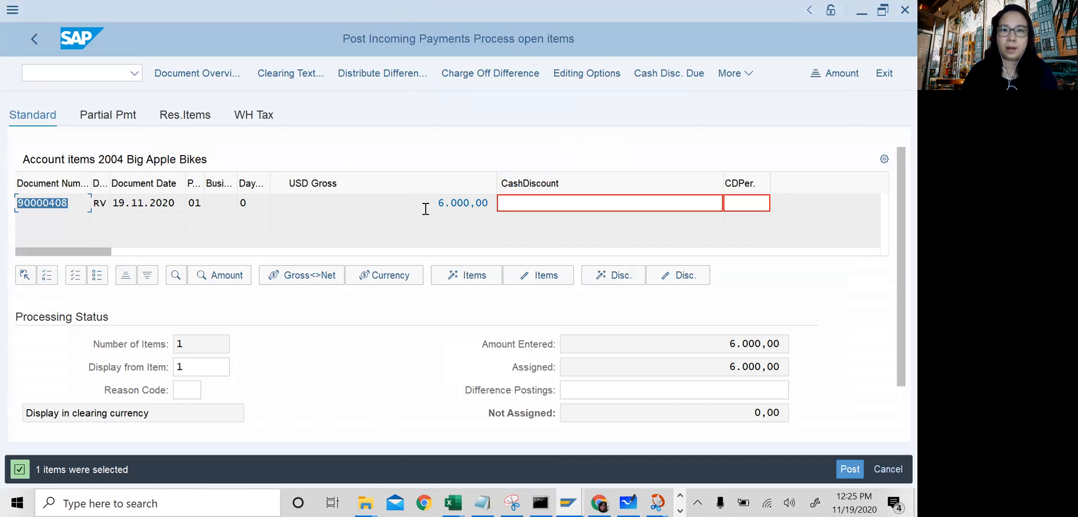
Check the open item's gross amount, post the incoming payment and recheck the accounting document's status in the reloaded document flow.
{"action": "left_click_drag", "start_coordinate": [432, 205], "coordinate": [464, 205]}
{"action": "left_click", "coordinate": [850, 468]}
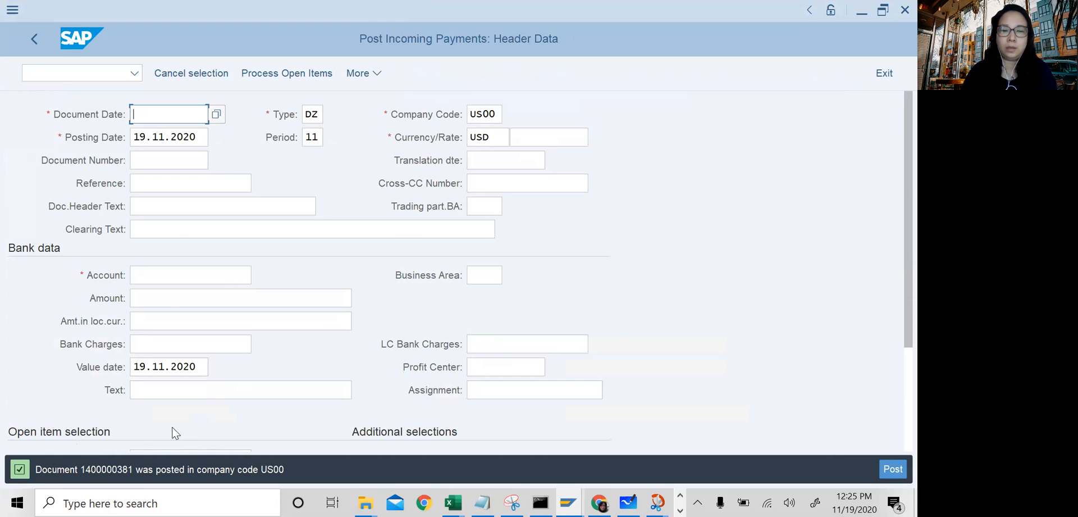
{"action": "key", "text": "alt+Tab"}
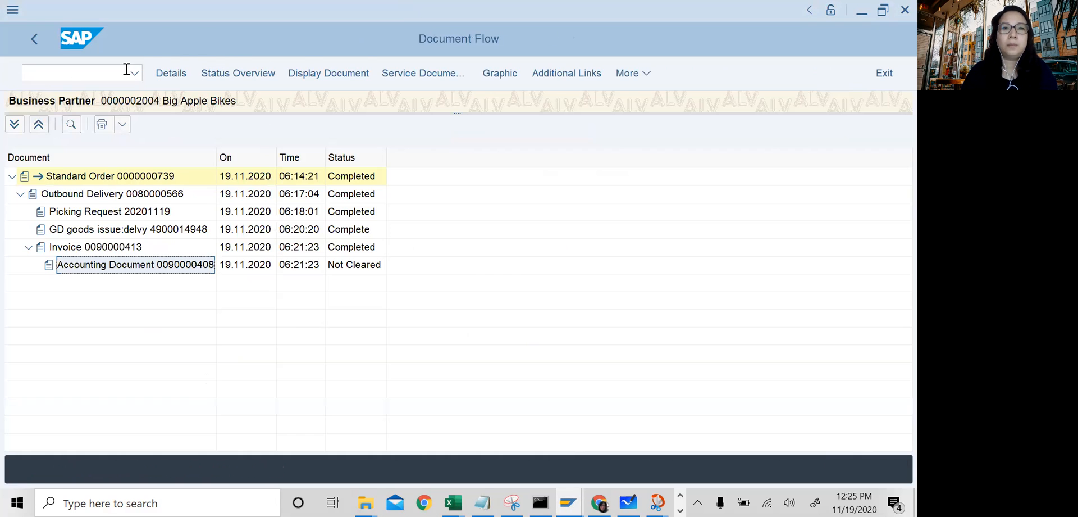
{"action": "left_click", "coordinate": [29, 35]}
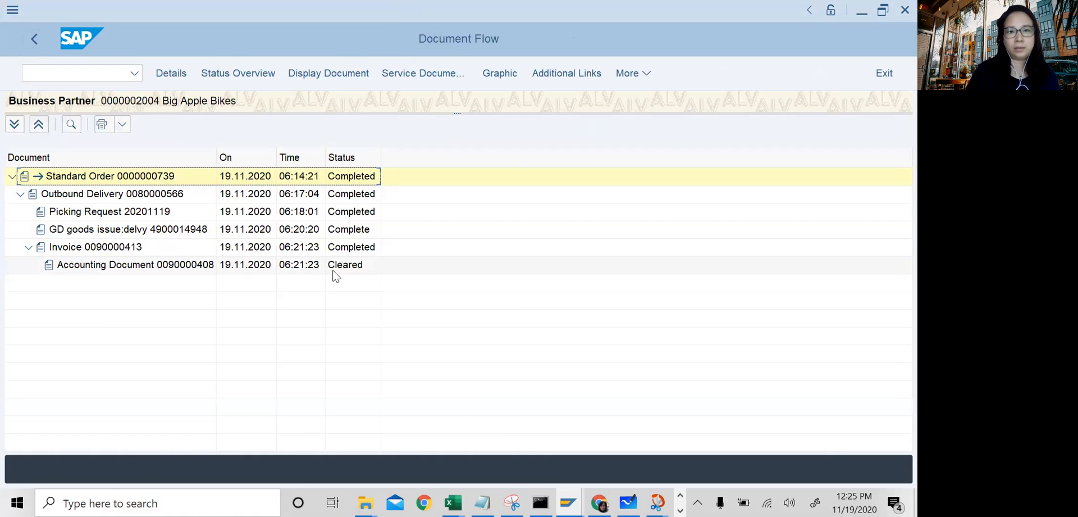
{"action": "left_click", "coordinate": [349, 271]}
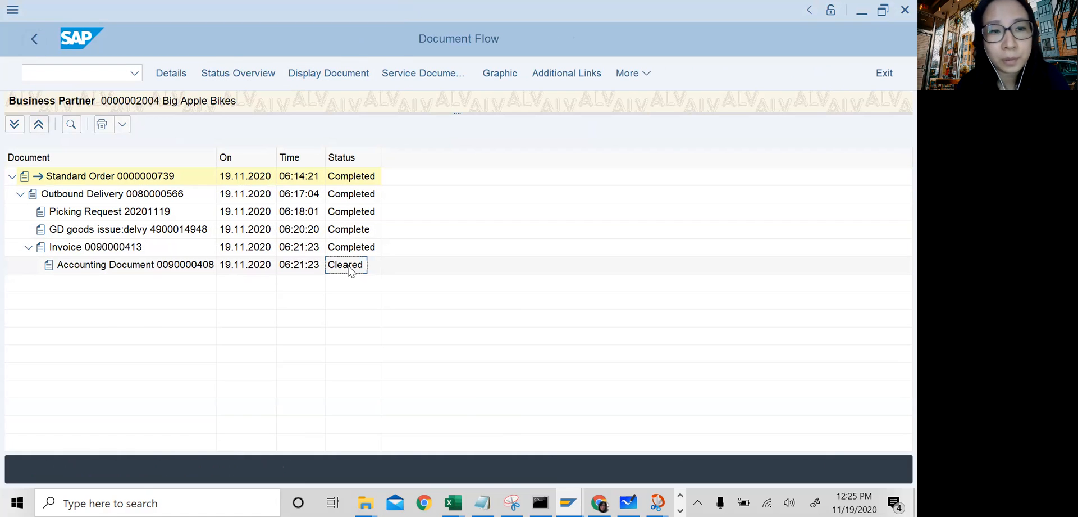